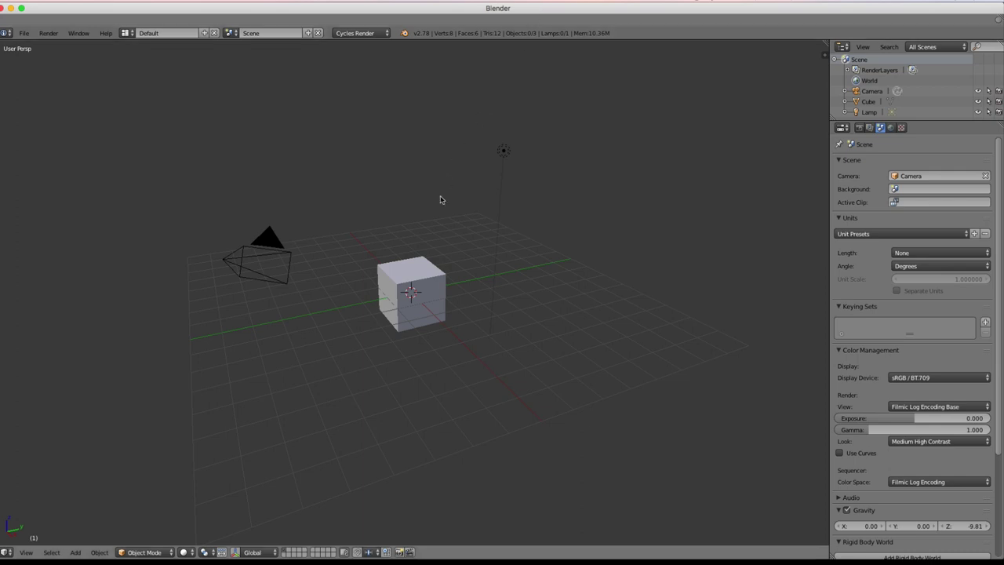
# Step: Delete the default cube from the scene
pyautogui.rightClick(401, 271)
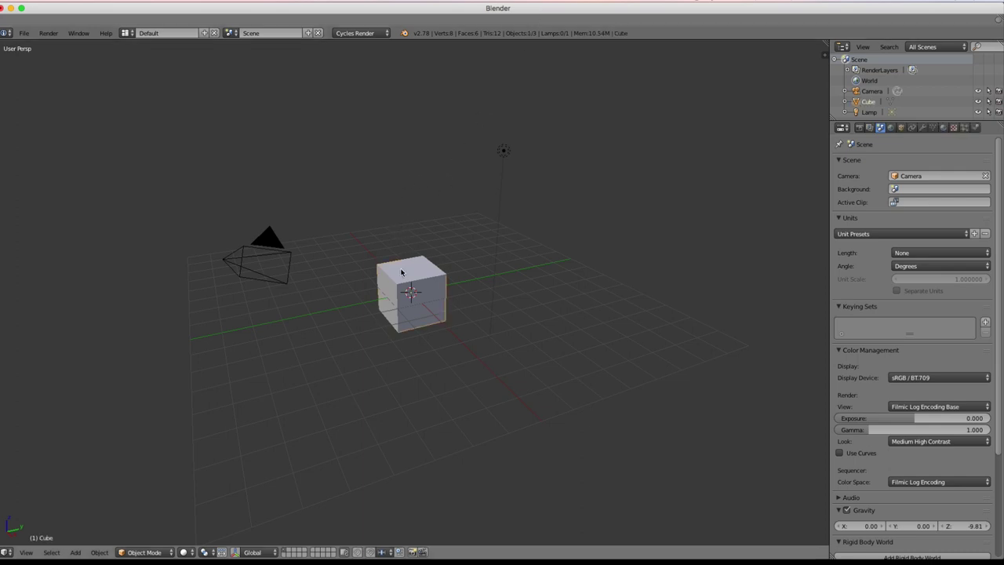
pyautogui.press('x')
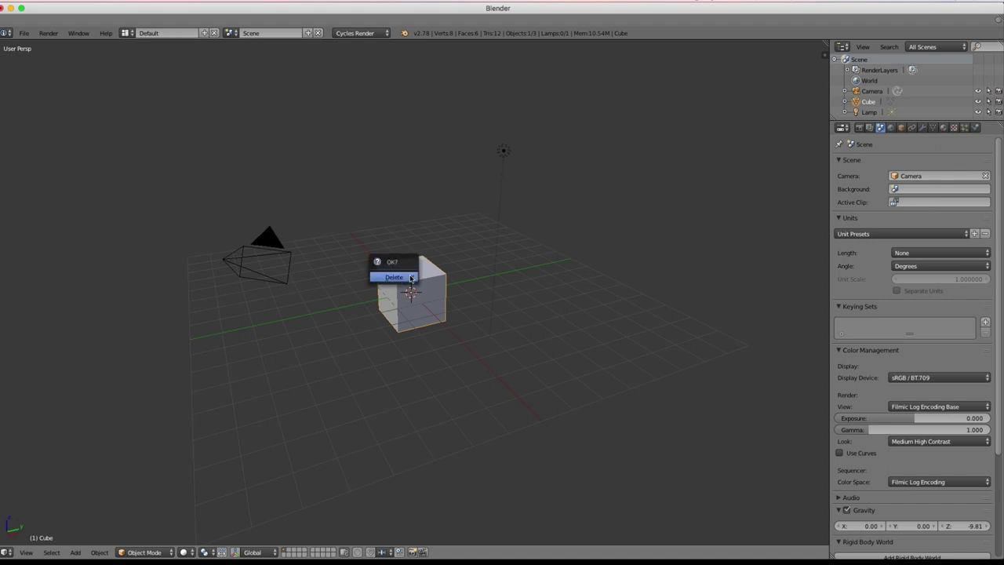
pyautogui.click(393, 278)
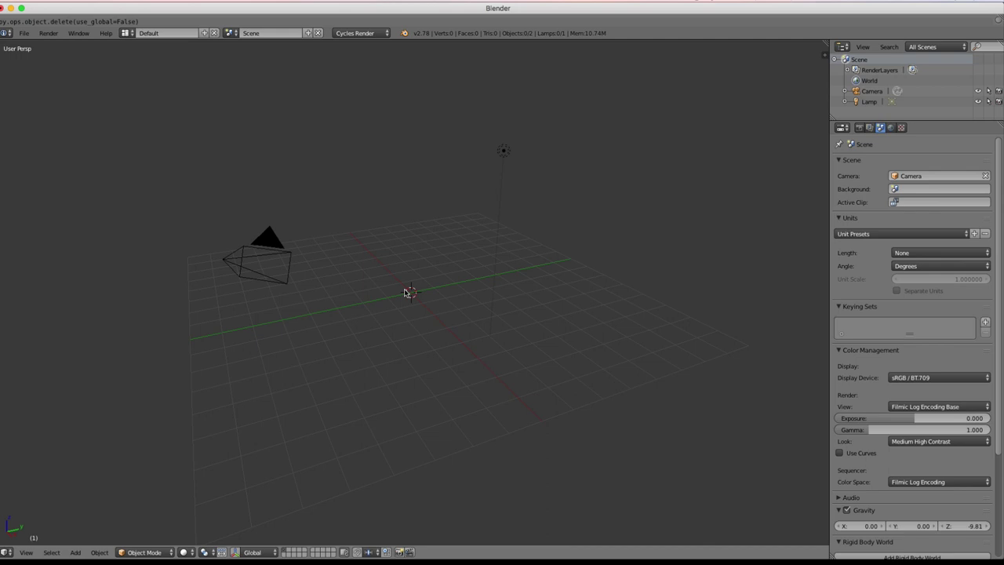
# Step: Add a plane mesh at the scene's origin
pyautogui.hotkey('shift', 'a')
pyautogui.moveTo(404, 291)
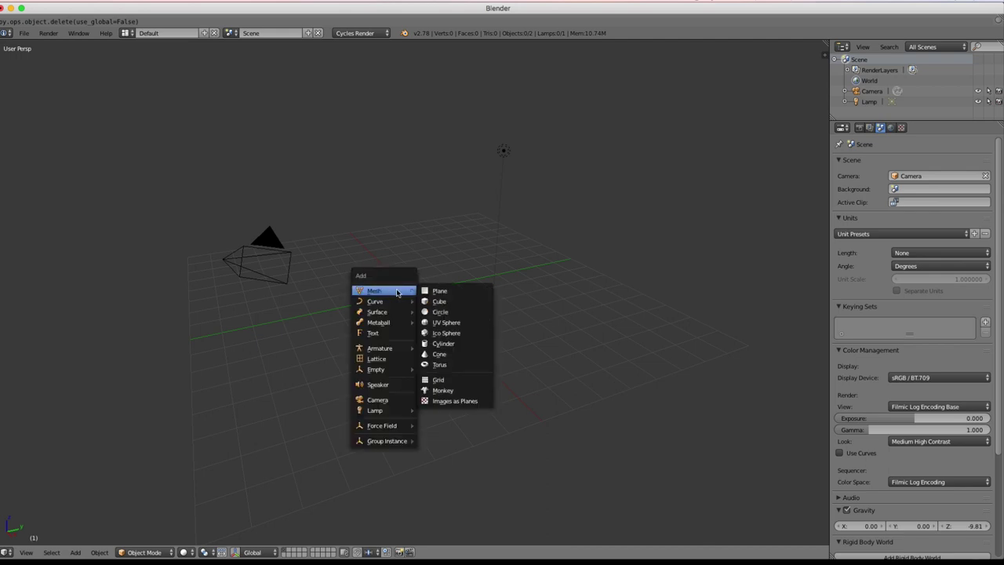
pyautogui.click(442, 291)
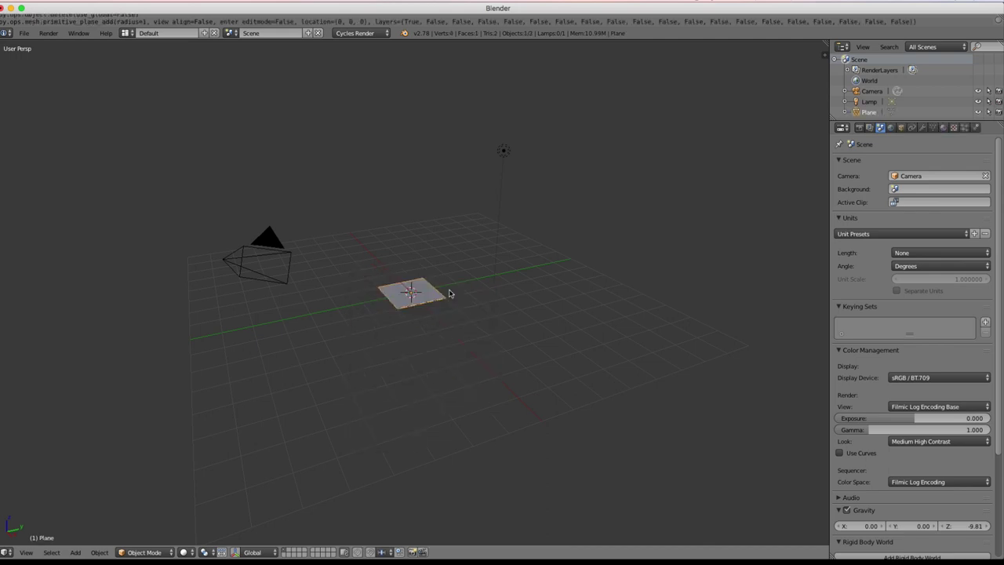
pyautogui.scroll(6, 444, 293)
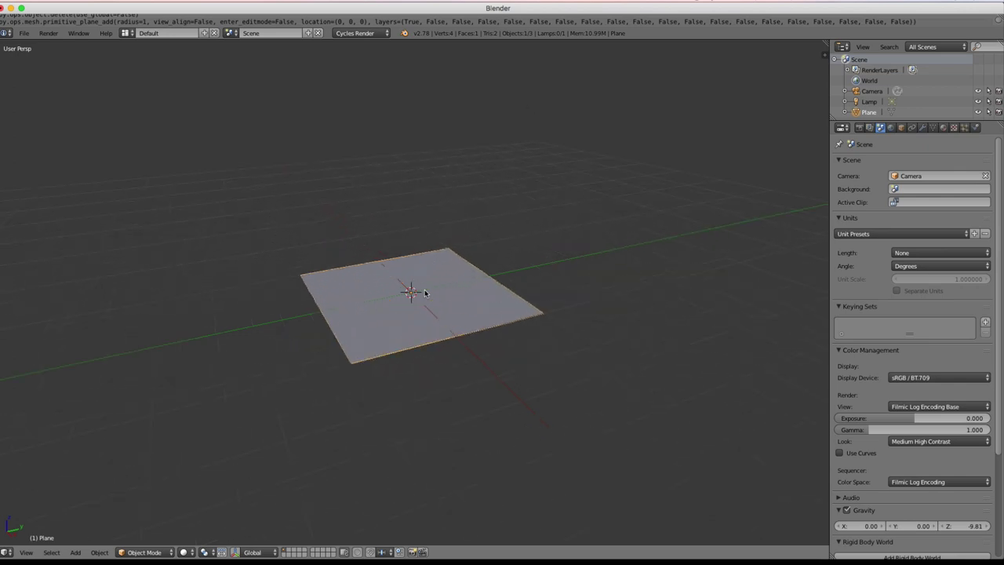
pyautogui.moveTo(426, 291); pyautogui.dragTo(472, 292, button='middle')
# Step: Enter Edit Mode on the plane and select single corner vertices in turn, ending with the back corner on the positive X side
pyautogui.press('Tab')
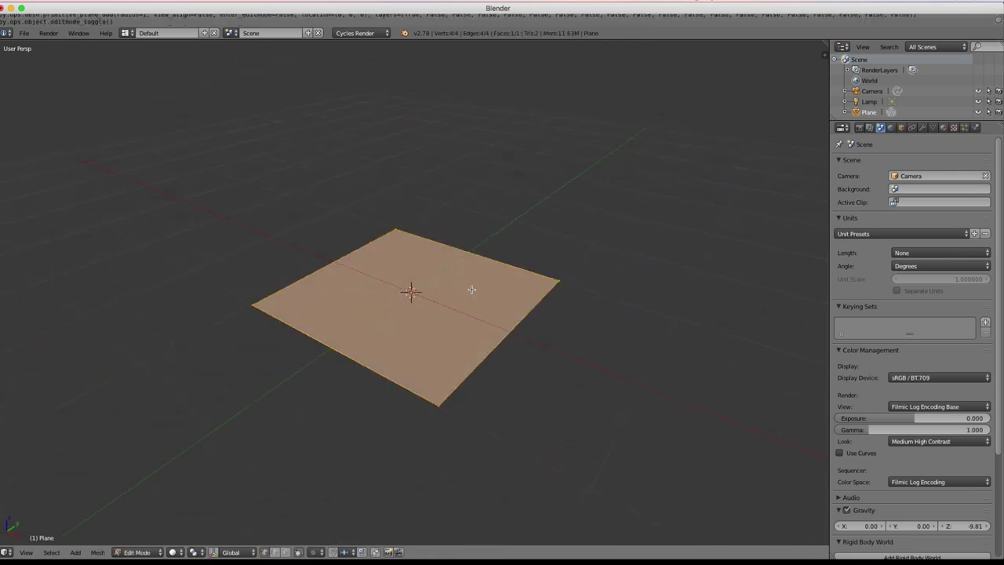
pyautogui.rightClick(397, 232)
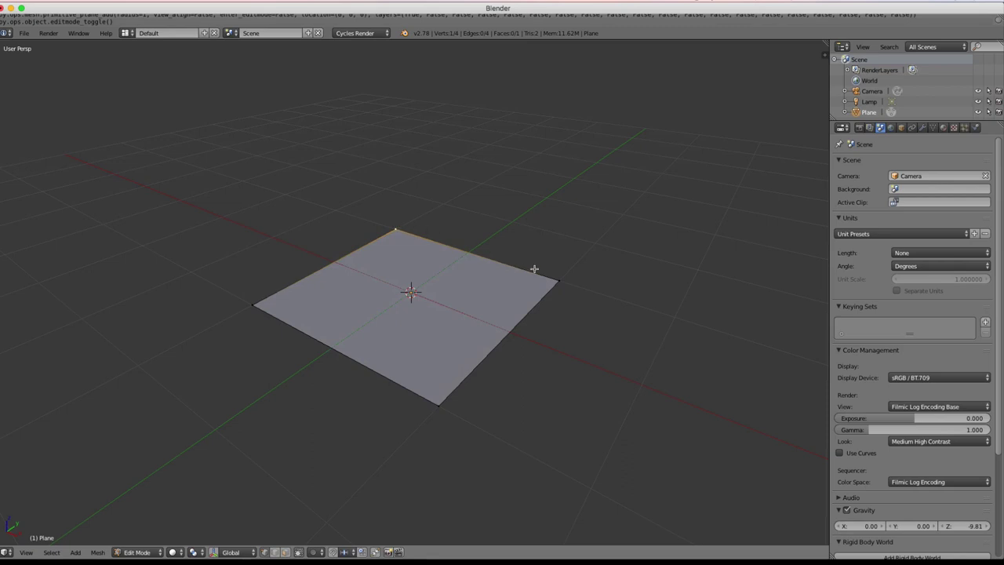
pyautogui.rightClick(437, 406)
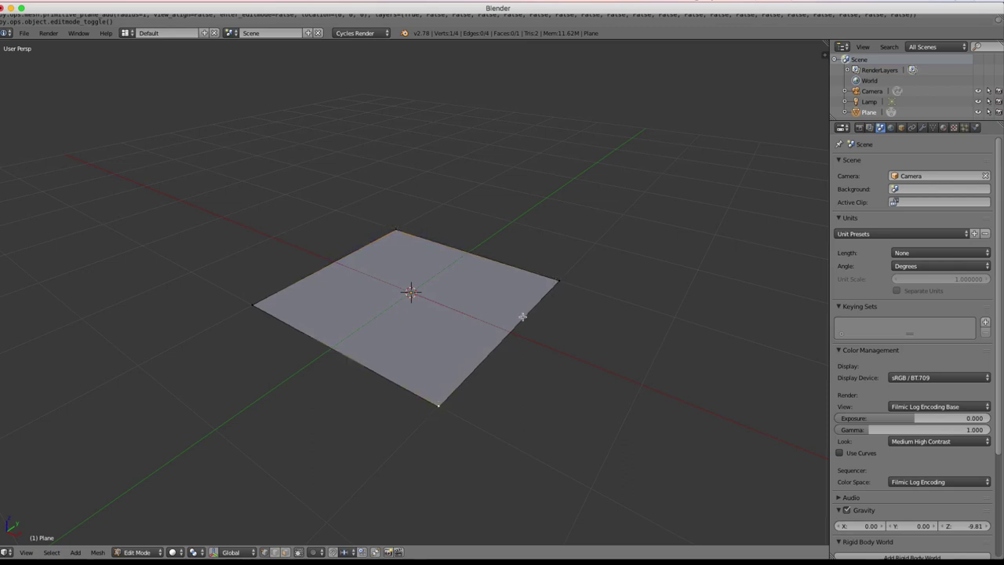
pyautogui.rightClick(561, 281)
# Step: Sketch freehand grease pencil outlines of two upright walls rising from the plane's opposite X-side edges
pyautogui.moveTo(561, 280); pyautogui.dragTo(590, 316, button='middle')
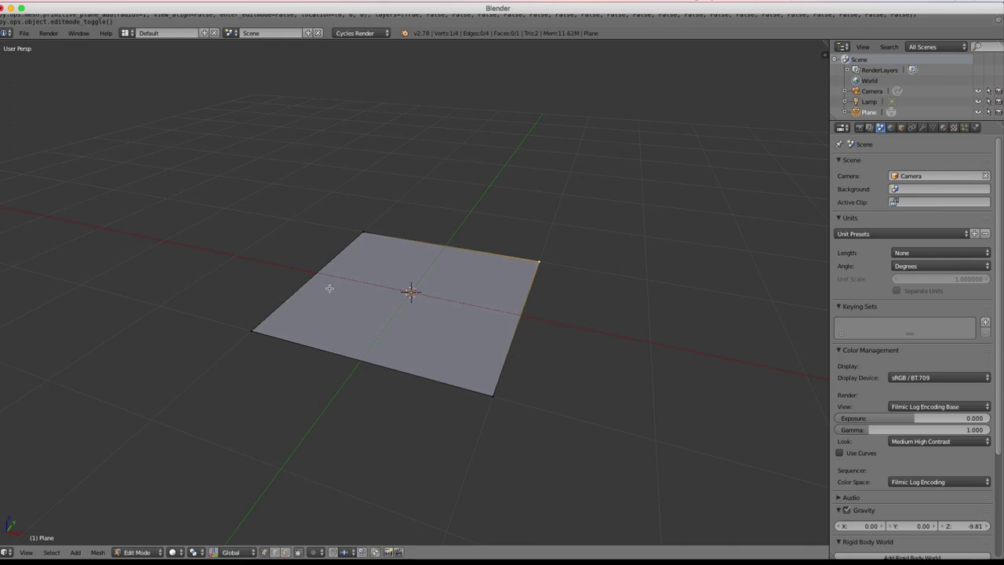
pyautogui.moveTo(373, 290); pyautogui.dragTo(402, 282, button='middle')
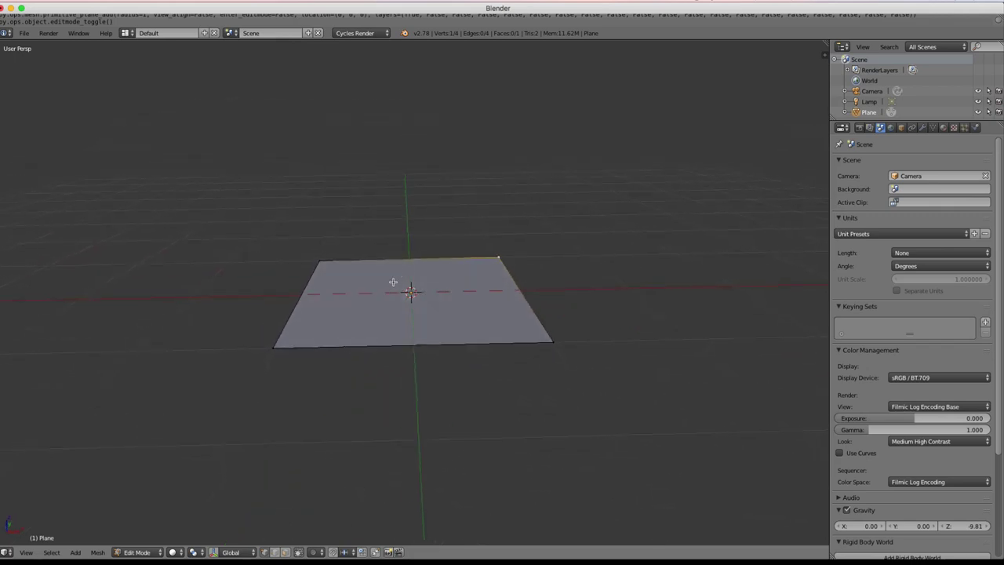
pyautogui.moveTo(538, 338)
pyautogui.mouseDown()
pyautogui.moveTo(498, 189)
pyautogui.moveTo(502, 89)
pyautogui.moveTo(530, 84)
pyautogui.moveTo(543, 336)
pyautogui.mouseUp()
pyautogui.moveTo(310, 117); pyautogui.dragTo(292, 336)
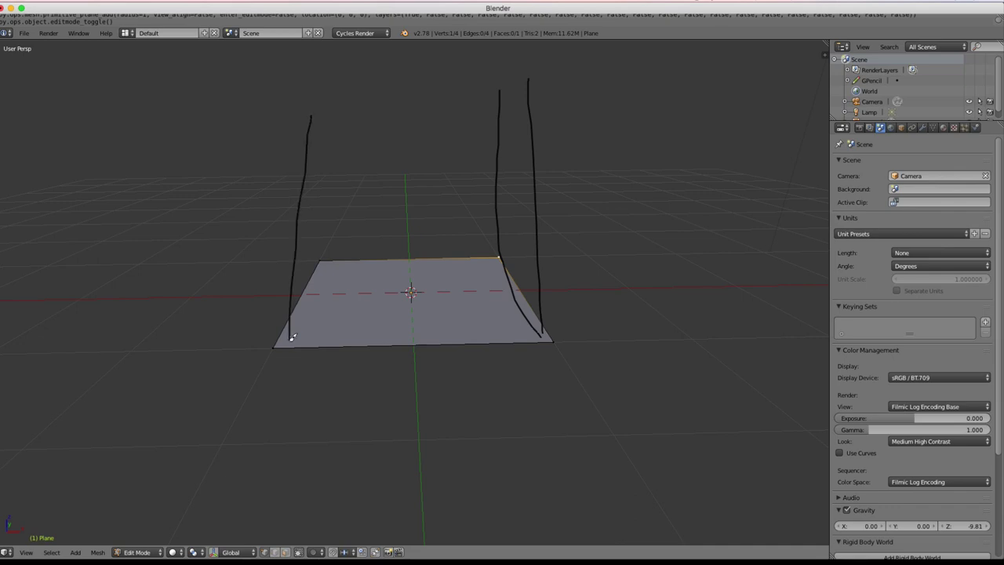
pyautogui.moveTo(326, 129); pyautogui.dragTo(325, 259)
pyautogui.moveTo(311, 116); pyautogui.dragTo(330, 129)
pyautogui.moveTo(493, 89); pyautogui.dragTo(529, 78)
# Step: Add the front corner to the selection and extrude the plane's positive X edge 2 units upward along Z
pyautogui.keyDown('shift'); pyautogui.rightClick(553, 340); pyautogui.keyUp('shift')
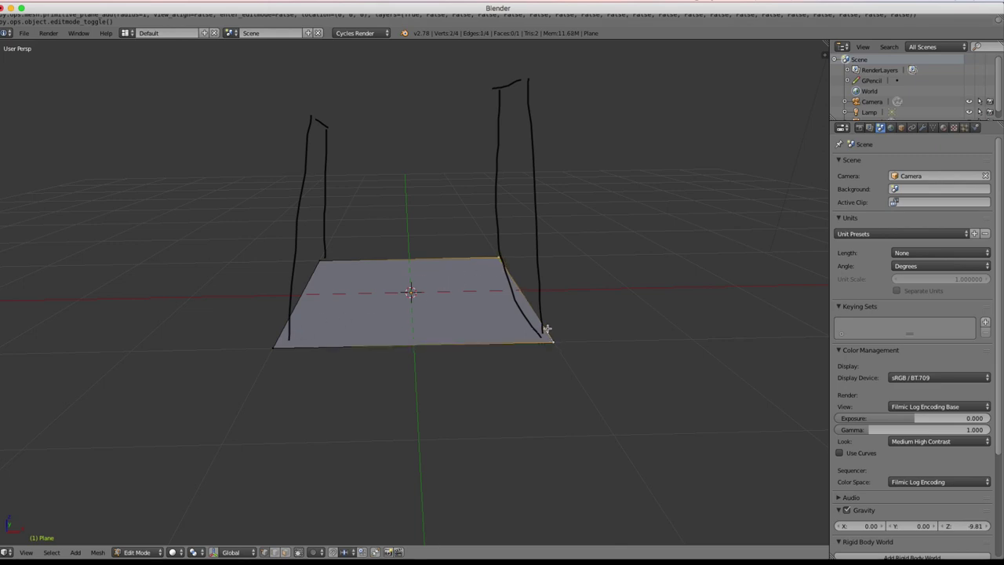
pyautogui.press('e')
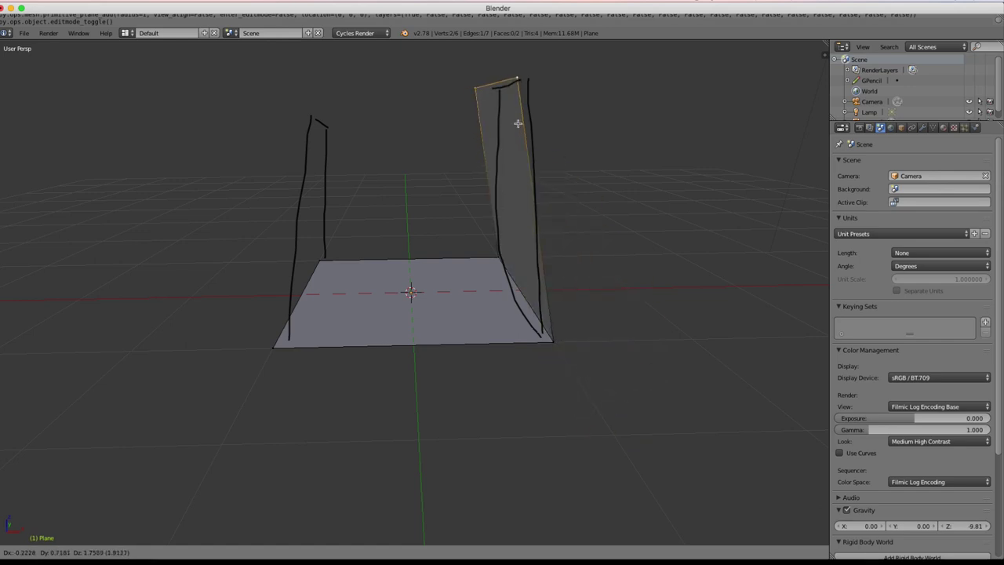
pyautogui.press('z')
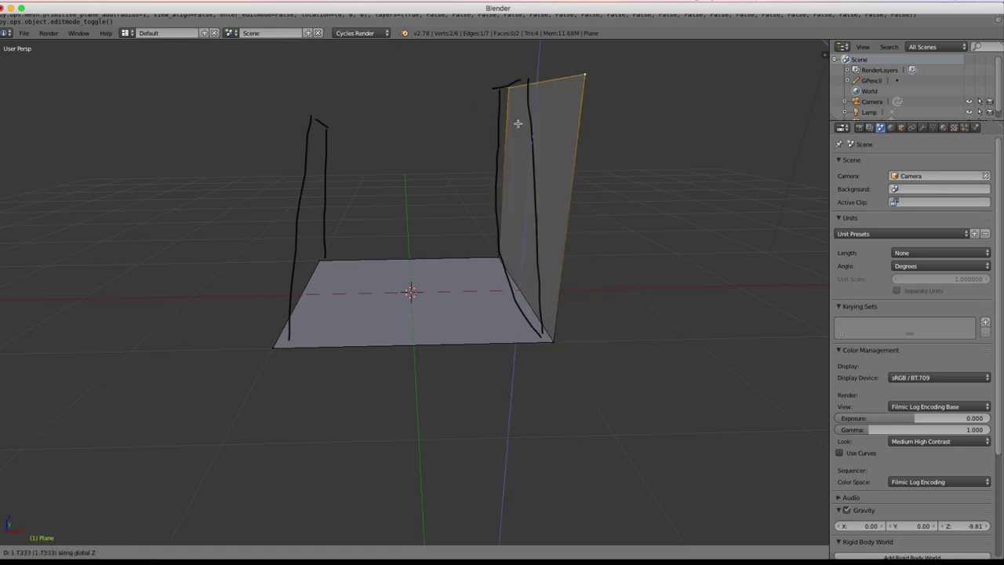
pyautogui.press('2')
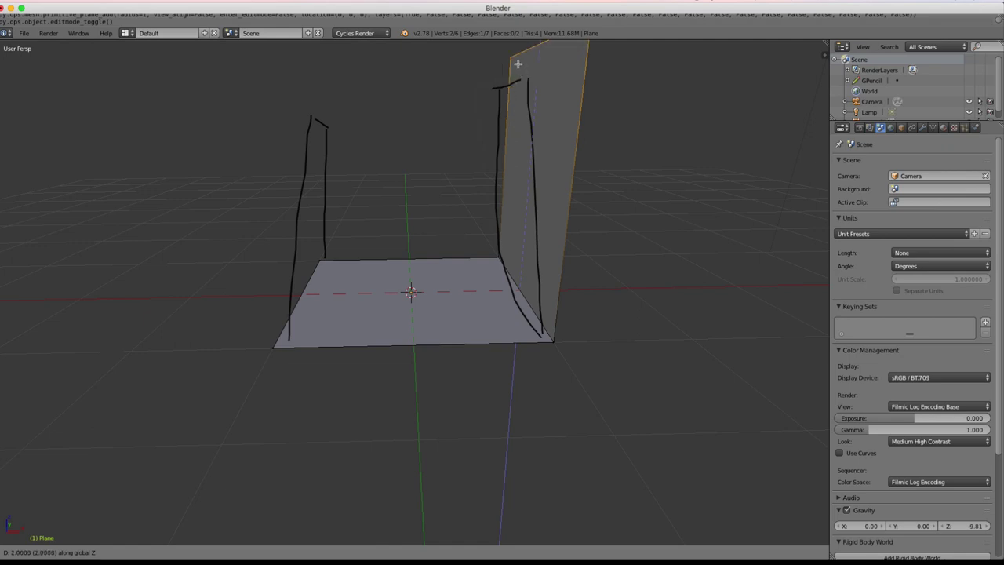
pyautogui.press('Return')
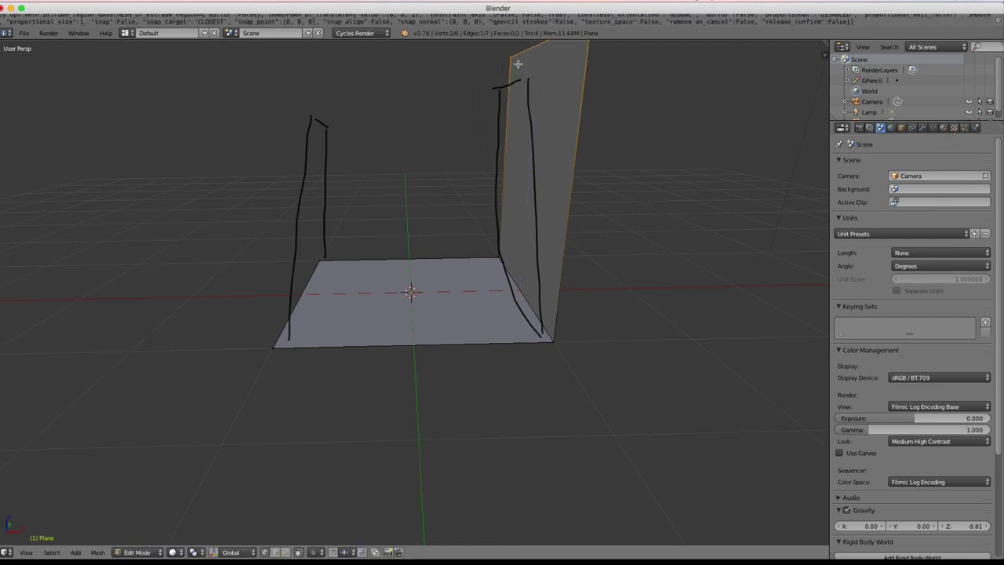
# Step: In front orthographic view, raise the top edge of the extruded wall by 1 unit along Z
pyautogui.moveTo(518, 64); pyautogui.dragTo(512, 141, button='middle')
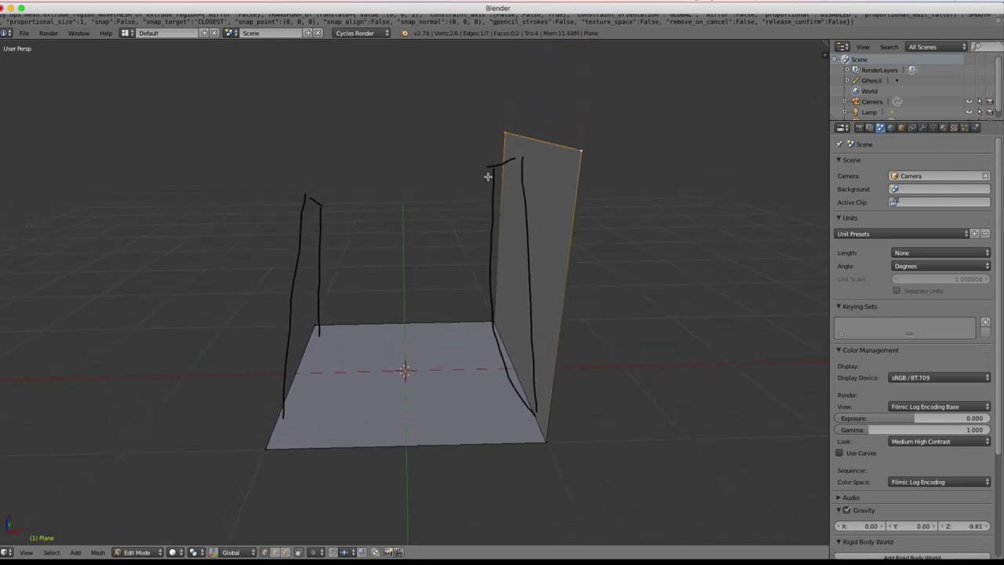
pyautogui.press('KP_5')
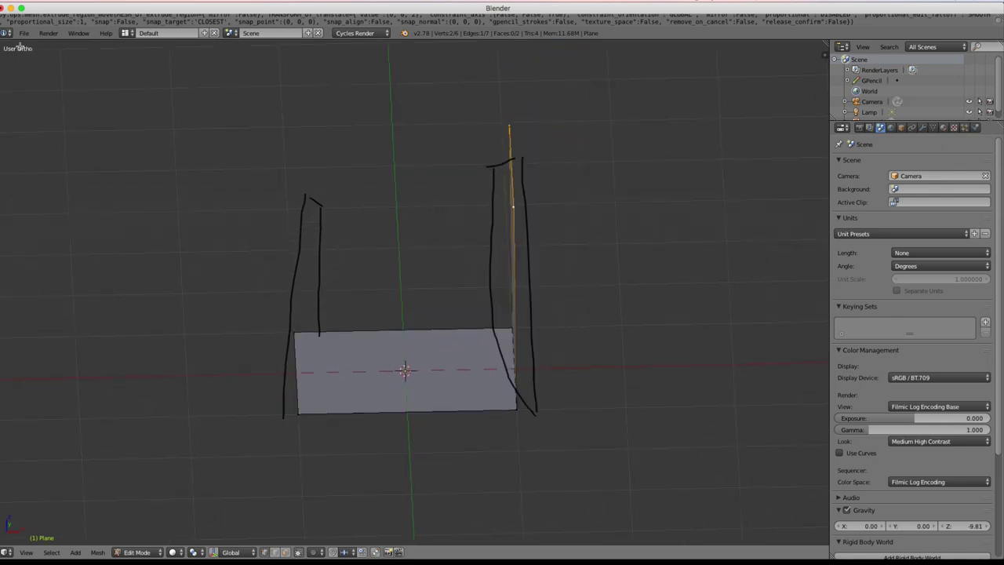
pyautogui.moveTo(382, 269); pyautogui.dragTo(397, 257, button='middle')
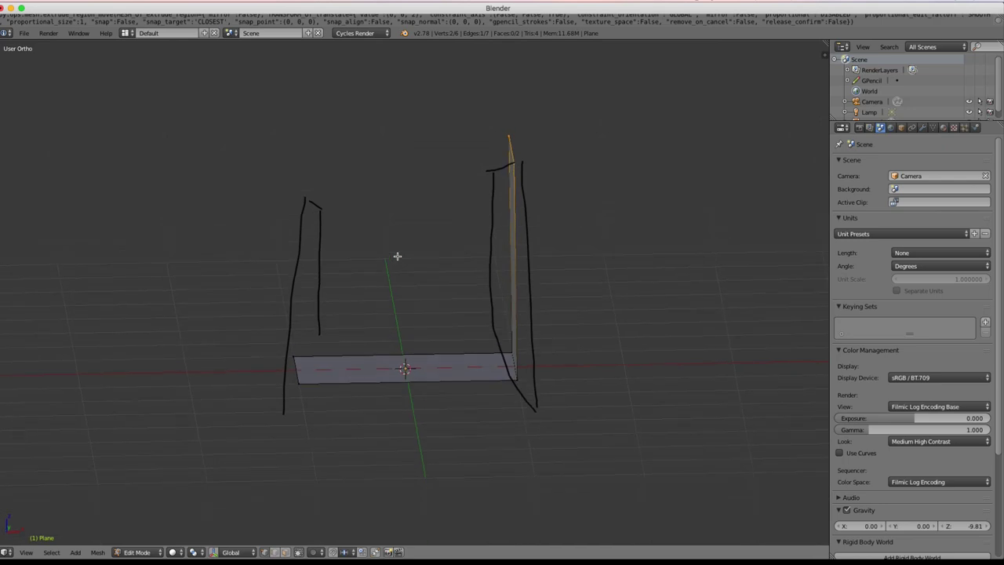
pyautogui.press('KP_1')
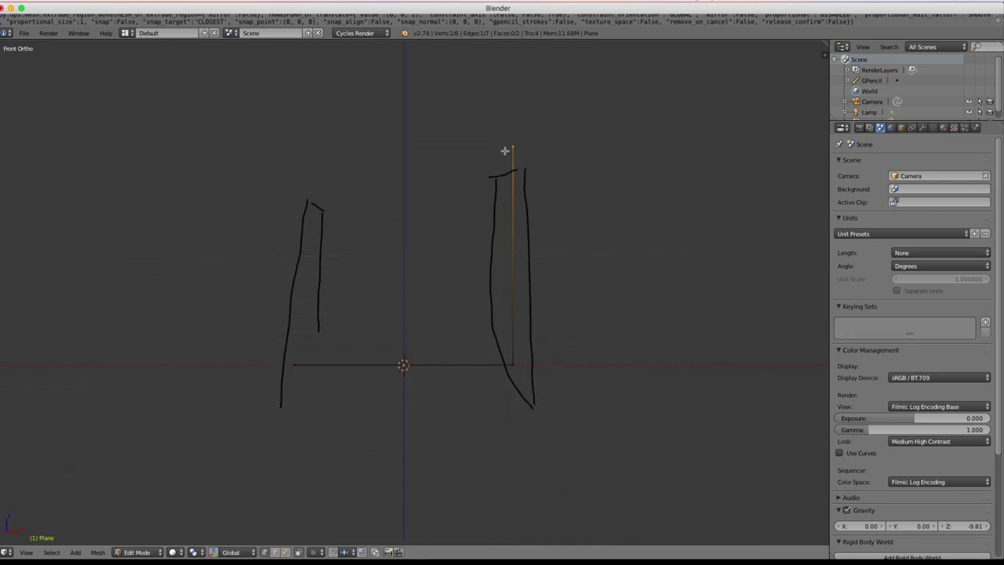
pyautogui.keyDown('shift'); pyautogui.moveTo(523, 155); pyautogui.dragTo(524, 188, button='middle'); pyautogui.keyUp('shift')
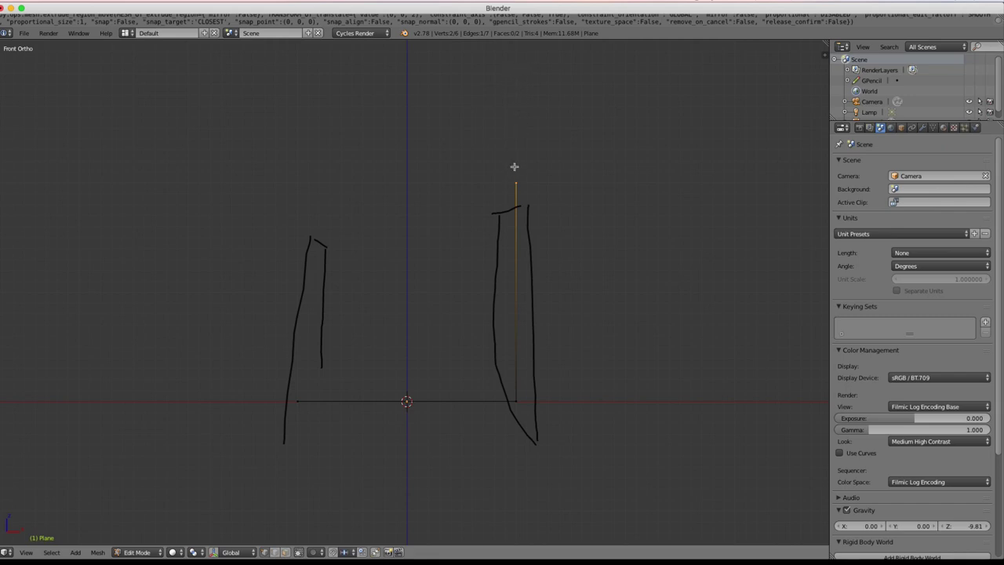
pyautogui.press('g')
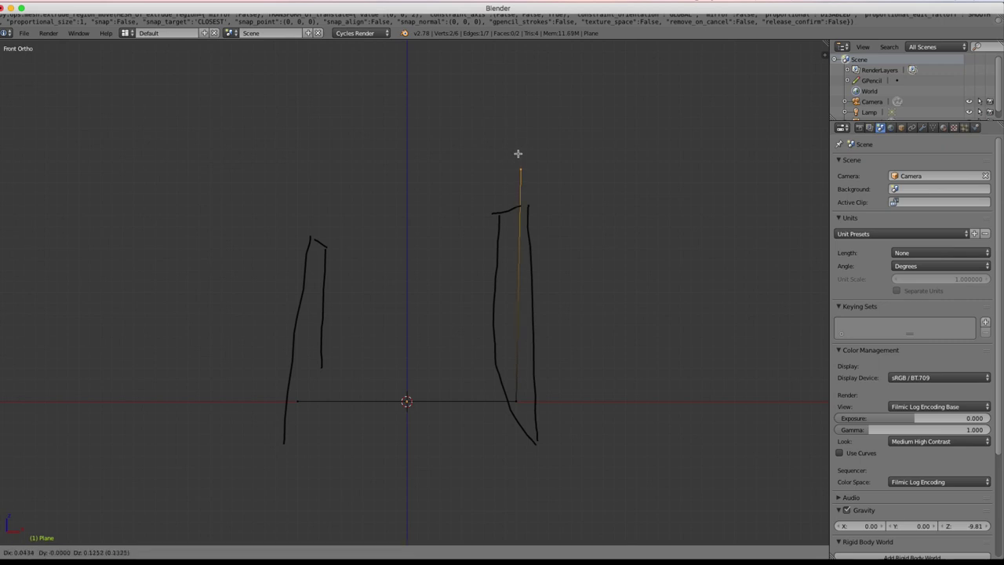
pyautogui.press('z')
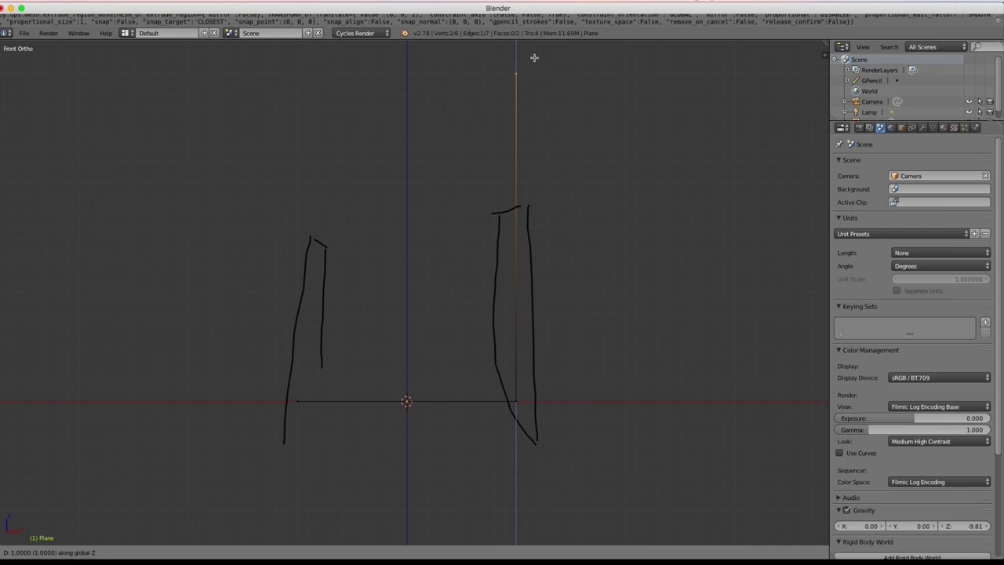
pyautogui.click(535, 57)
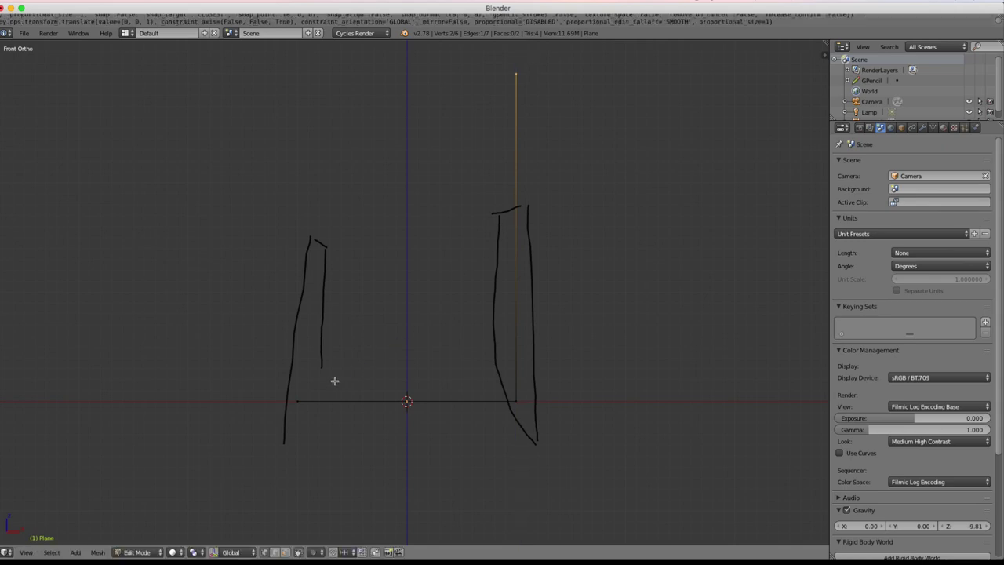
# Step: Select only the plane's negative X edge and extrude it 3 units upward along Z to form the opposite wall
pyautogui.moveTo(298, 387); pyautogui.dragTo(287, 397, button='middle')
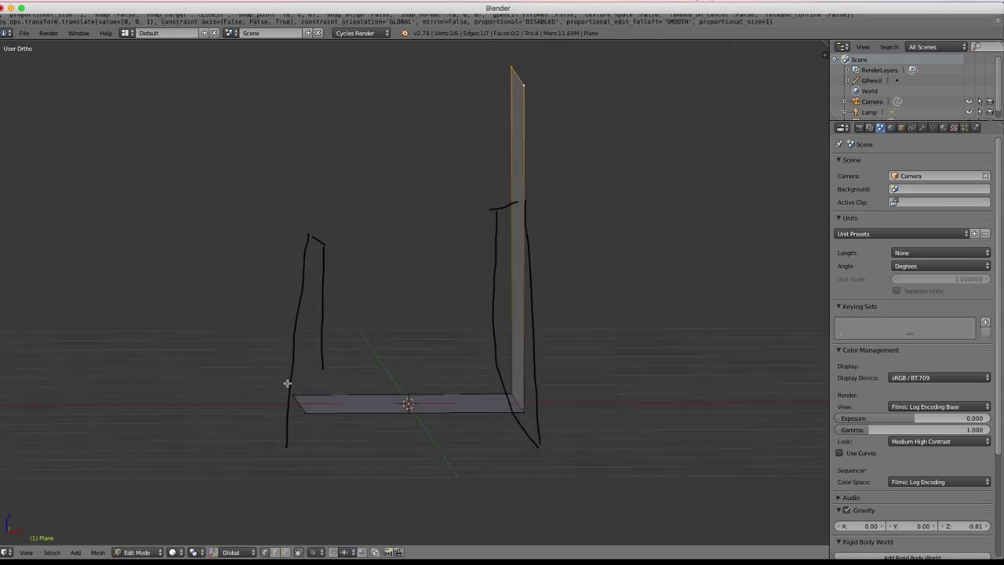
pyautogui.press('a')
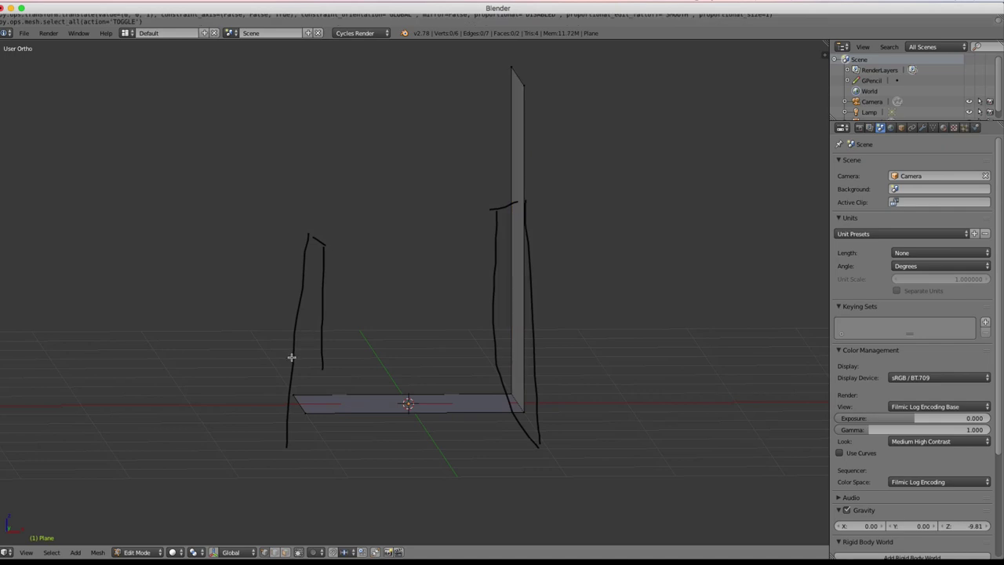
pyautogui.press('b')
pyautogui.moveTo(280, 365); pyautogui.dragTo(325, 451)
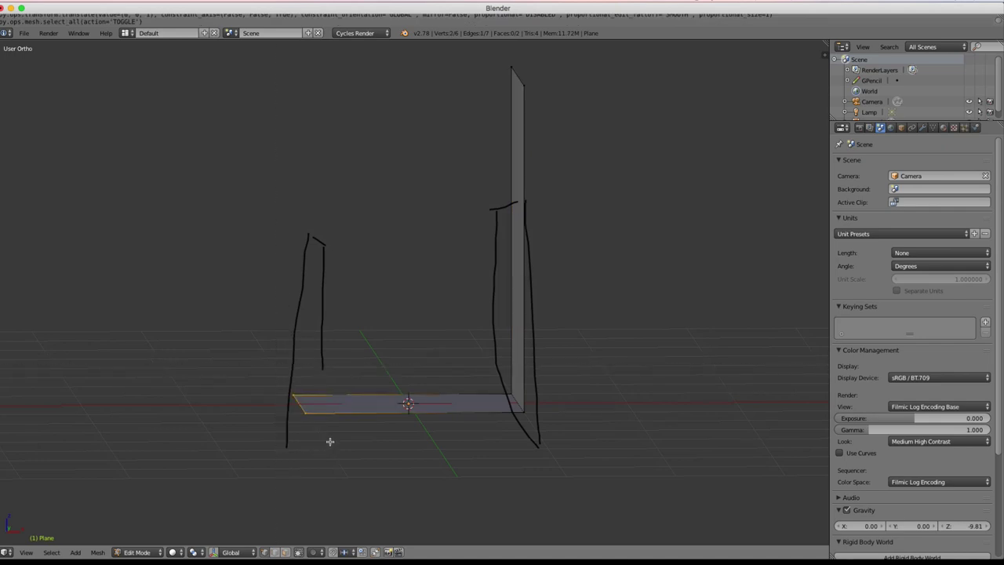
pyautogui.press('e')
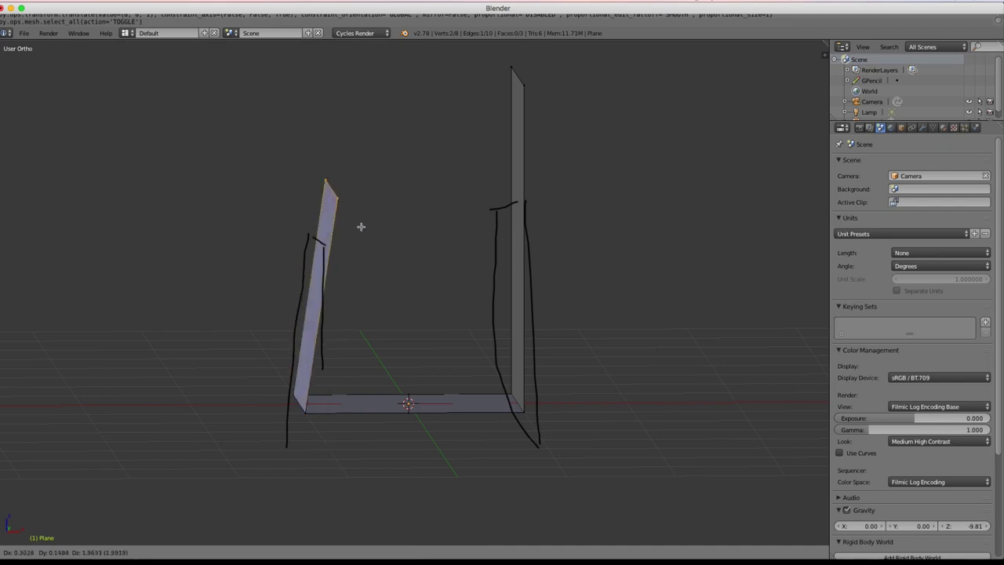
pyautogui.press('z')
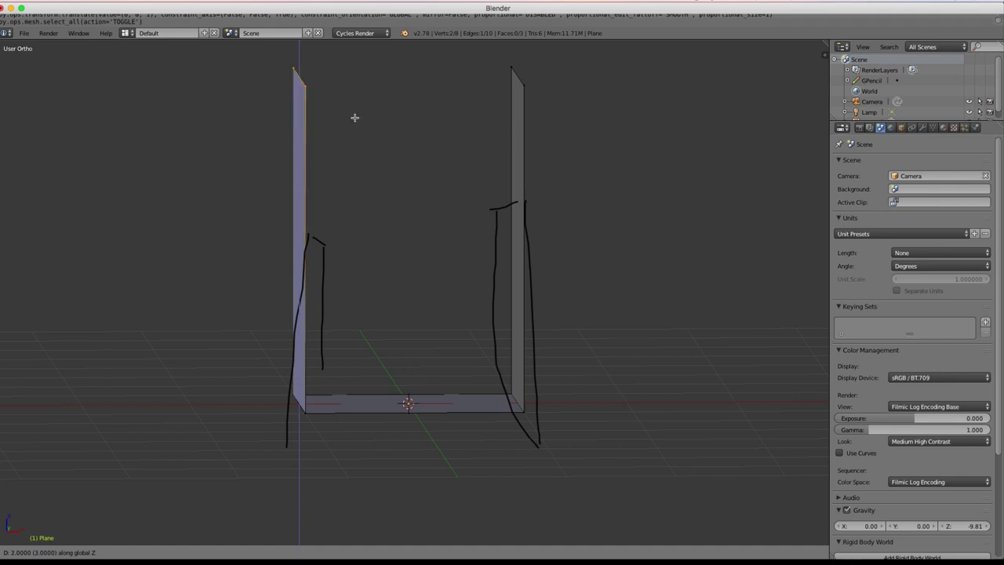
pyautogui.click(355, 116)
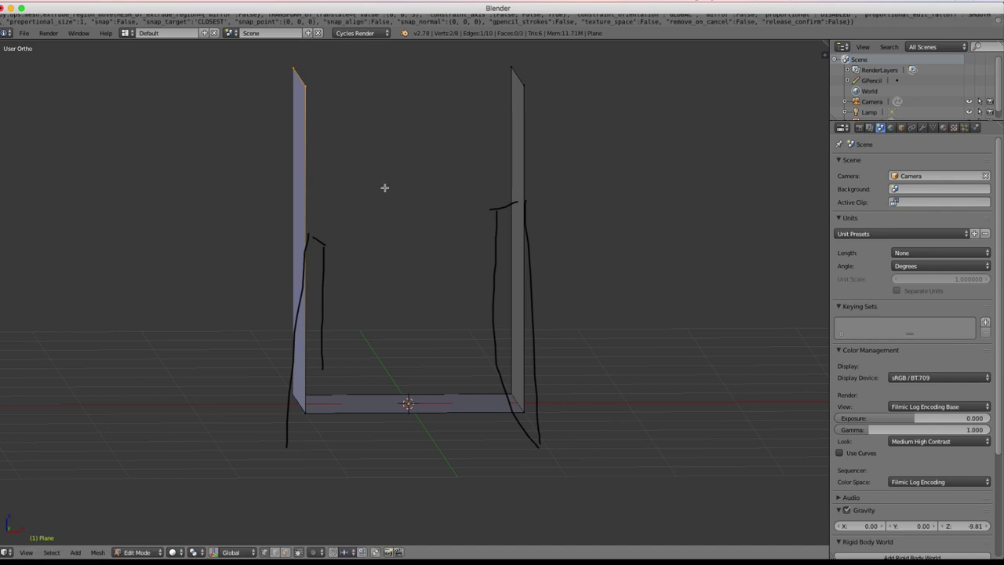
# Step: Remove the grease pencil colour and its layer to clear the sketched wall outlines
pyautogui.moveTo(386, 189); pyautogui.dragTo(369, 194, button='middle')
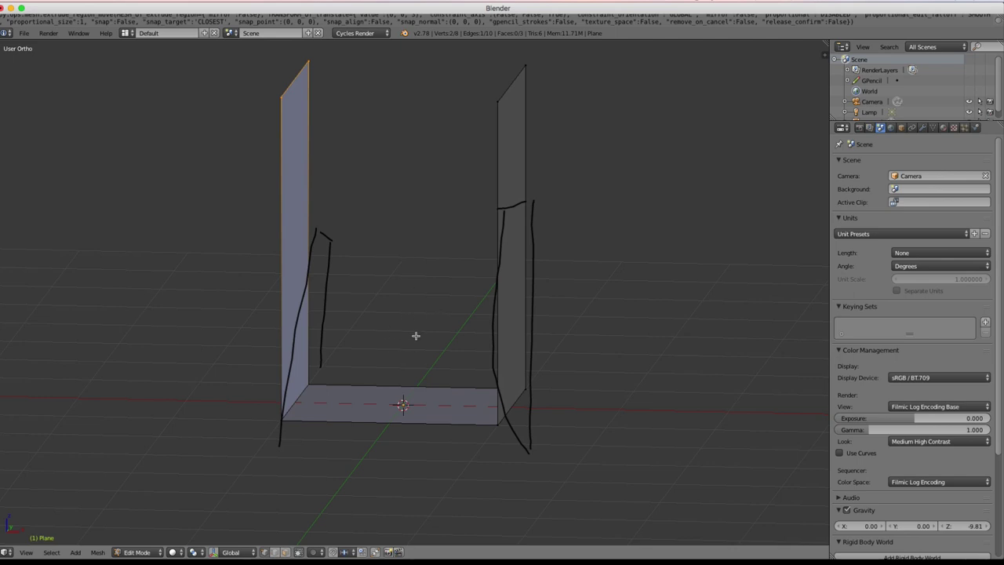
pyautogui.moveTo(448, 314)
pyautogui.mouseDown(button='right')
pyautogui.moveTo(503, 221)
pyautogui.moveTo(529, 205)
pyautogui.moveTo(489, 238)
pyautogui.moveTo(505, 216)
pyautogui.moveTo(492, 409)
pyautogui.moveTo(505, 448)
pyautogui.moveTo(529, 460)
pyautogui.moveTo(532, 243)
pyautogui.mouseUp(button='right')
pyautogui.press('n')
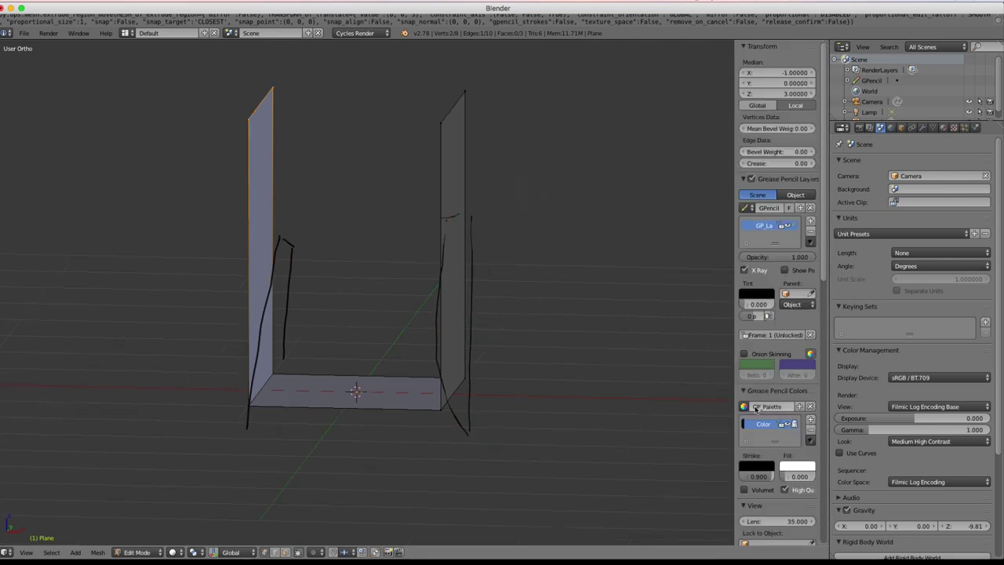
pyautogui.click(810, 429)
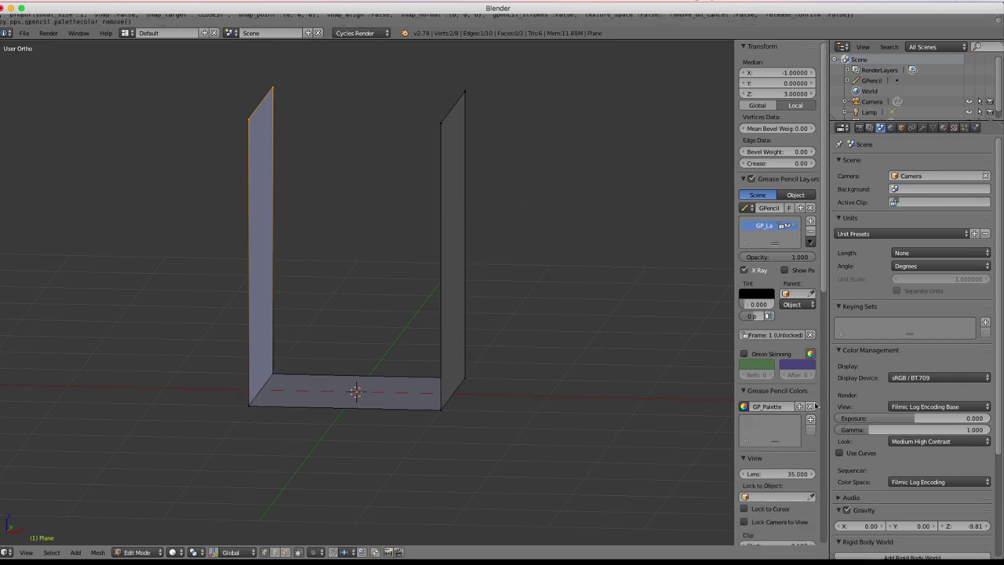
pyautogui.click(811, 232)
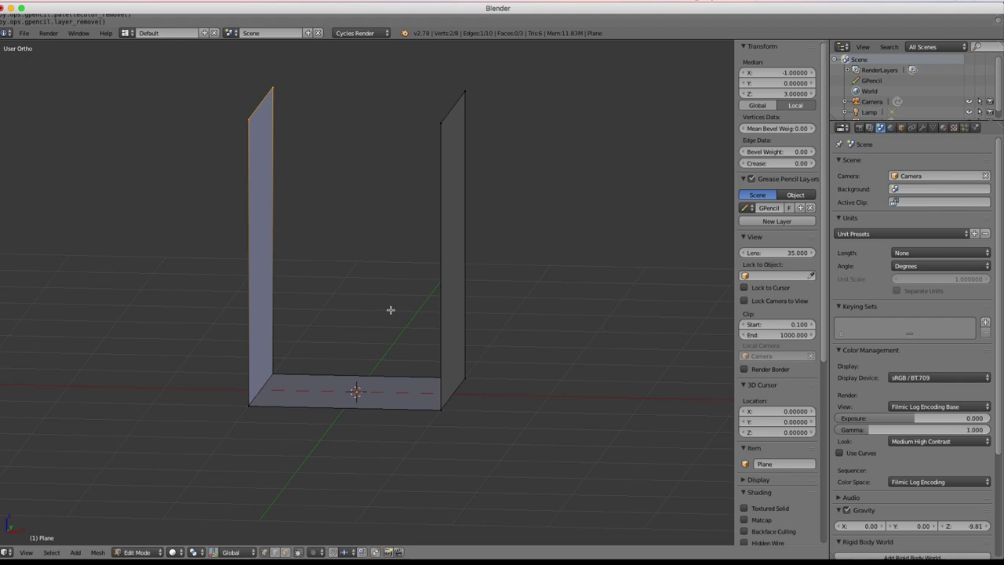
# Step: Select the whole mesh and scale it by 3 along the global X axis
pyautogui.press('a')
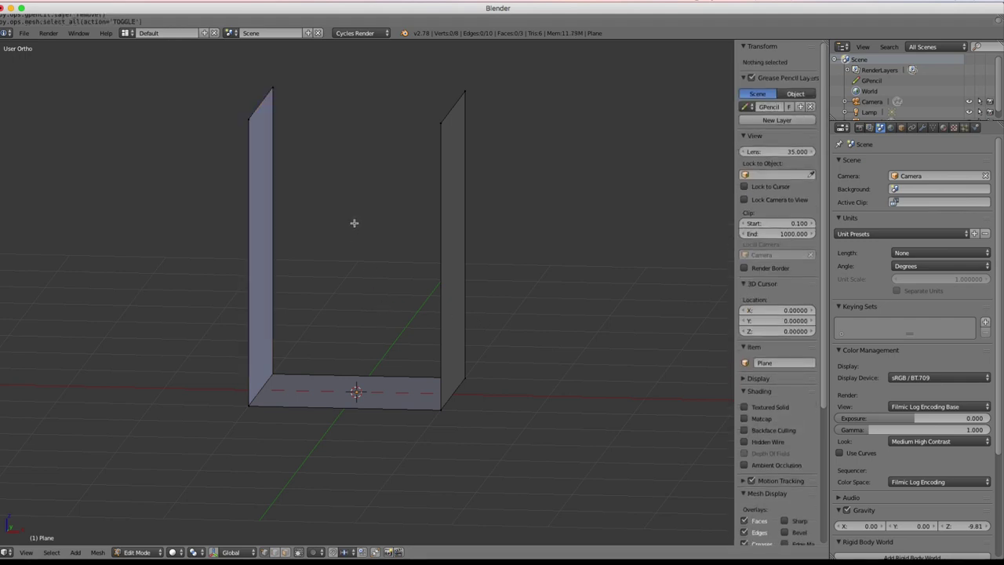
pyautogui.press('a')
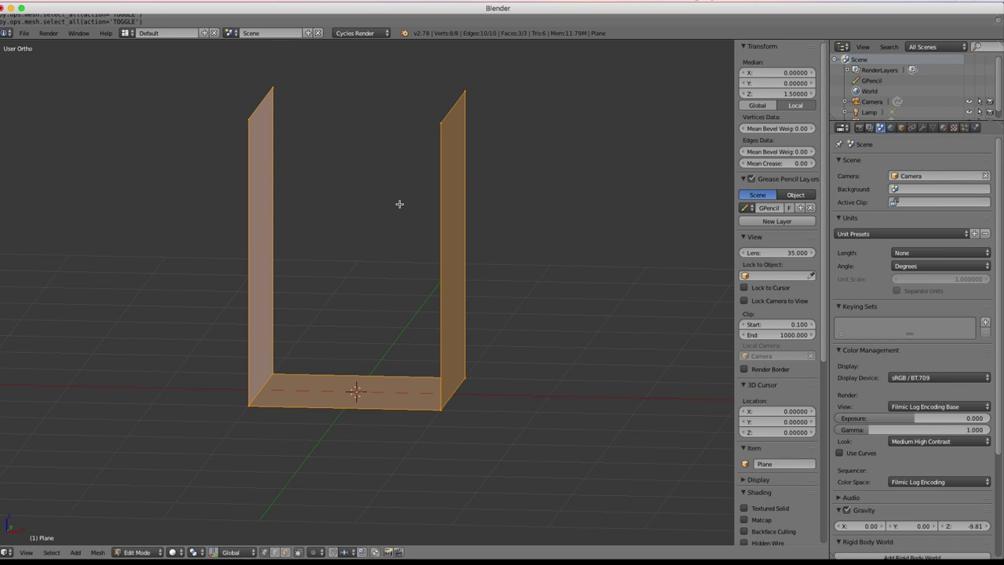
pyautogui.press('s')
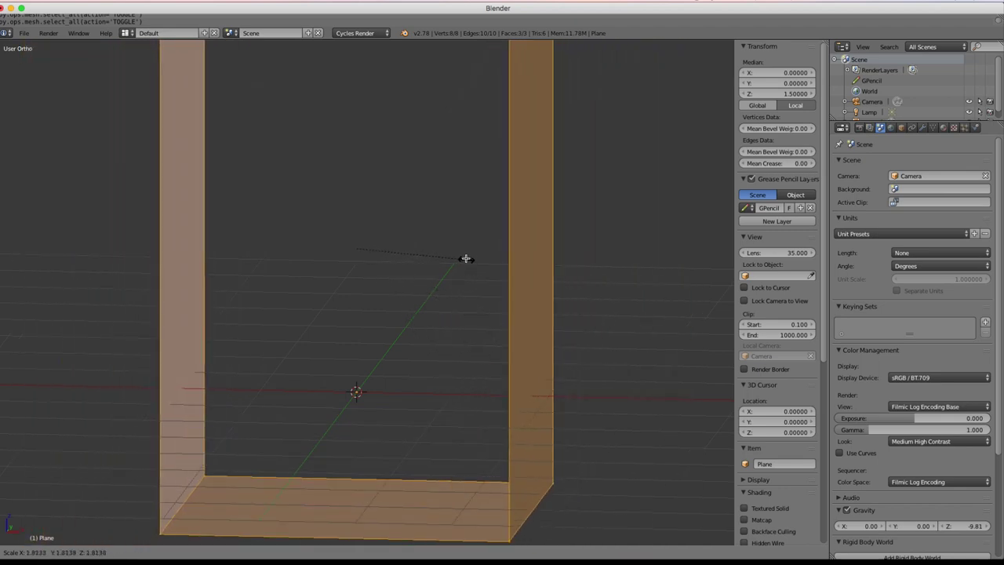
pyautogui.press('x')
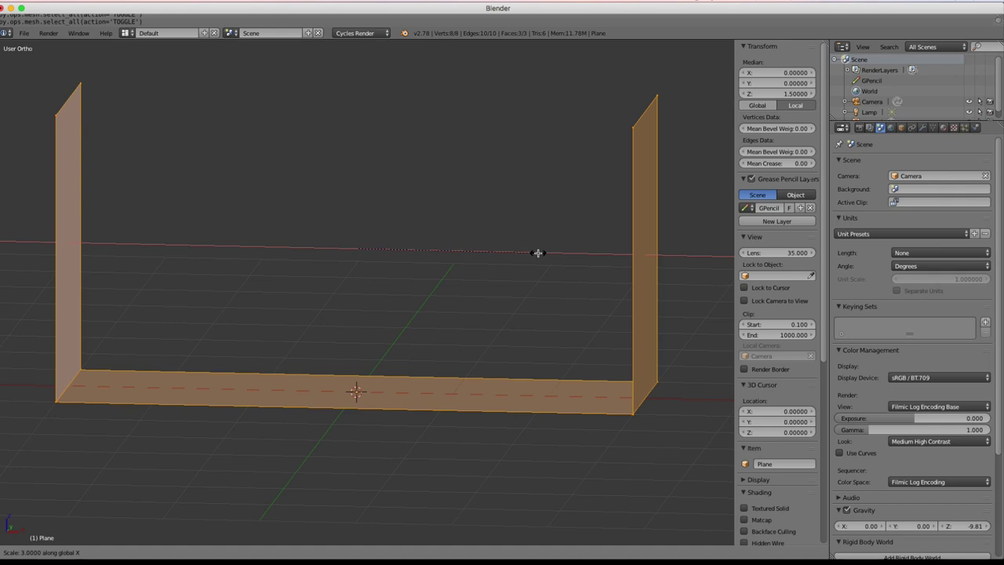
pyautogui.click(538, 252)
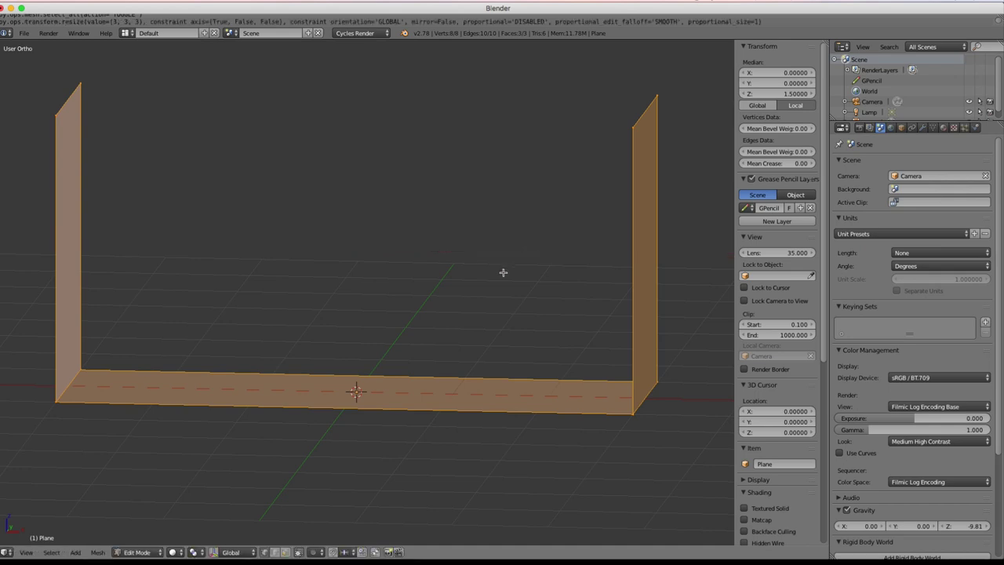
# Step: Switch the screen layout to UV Editing
pyautogui.moveTo(502, 272); pyautogui.dragTo(528, 275, button='middle')
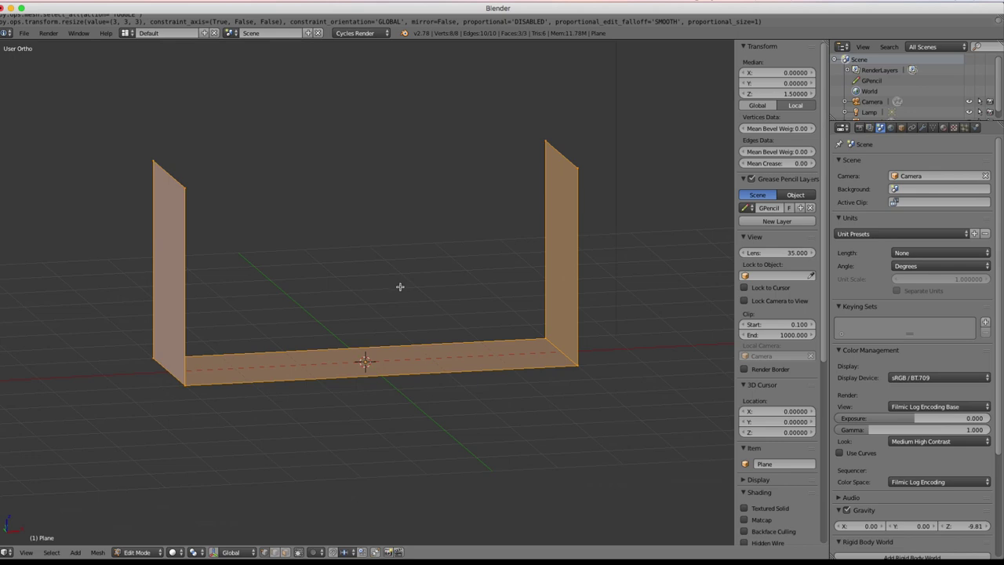
pyautogui.moveTo(400, 286); pyautogui.dragTo(363, 291, button='middle')
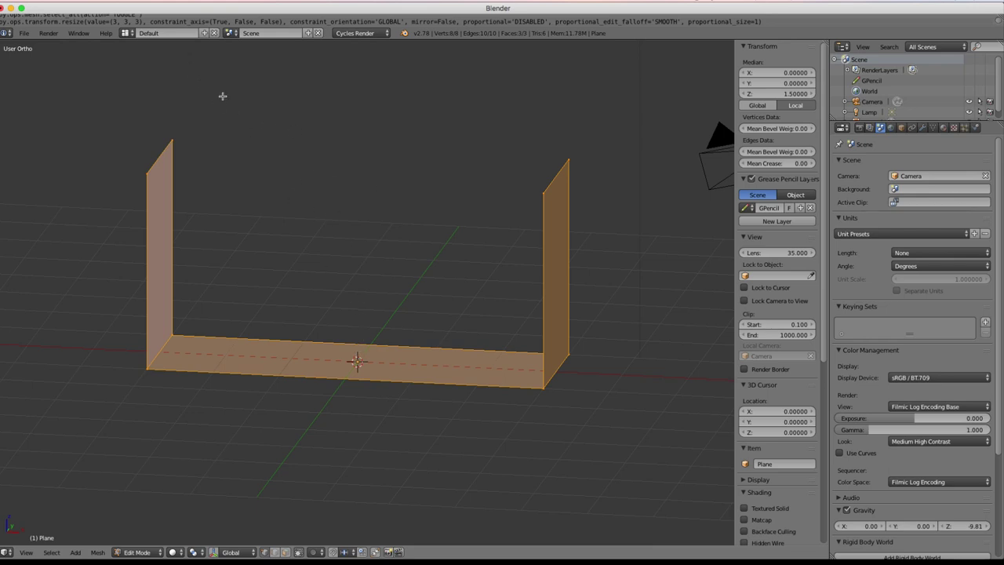
pyautogui.click(125, 33)
pyautogui.click(148, 121)
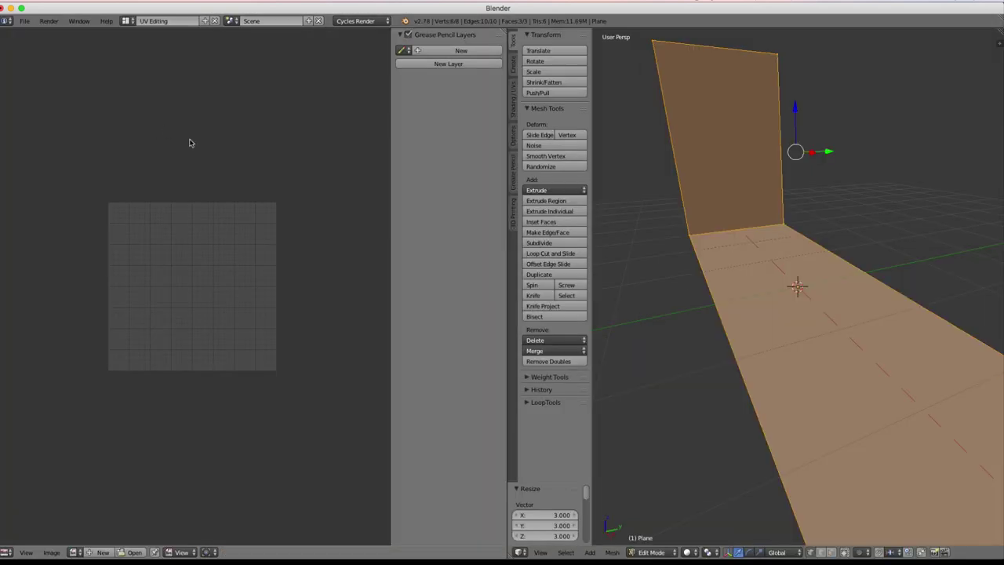
# Step: Unwrap all selected faces with Smart UV Project, using an angle limit of 66 and an island margin of 0
pyautogui.moveTo(734, 281); pyautogui.dragTo(795, 343, button='middle')
pyautogui.scroll(-5, 812, 270)
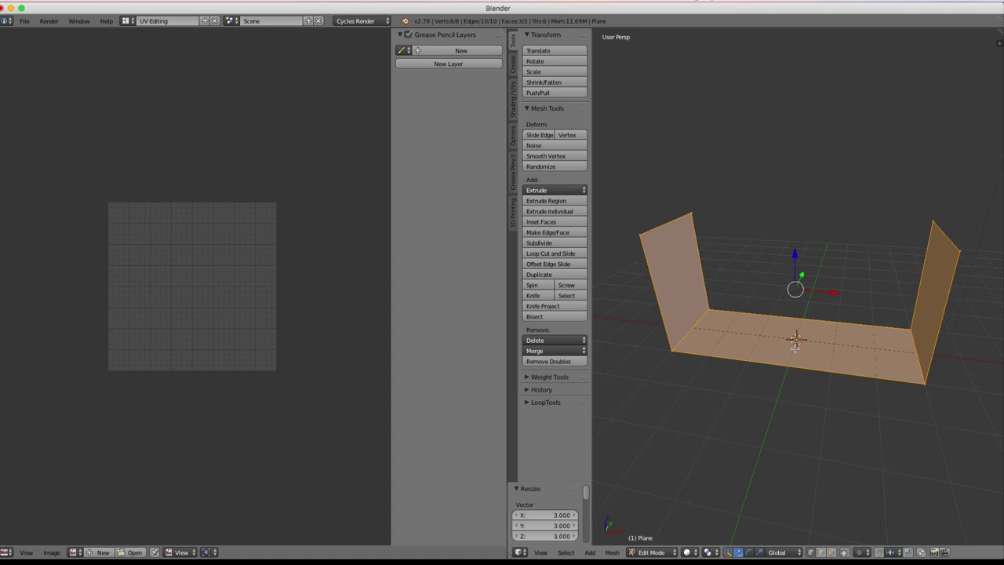
pyautogui.moveTo(796, 348); pyautogui.dragTo(791, 320, button='middle')
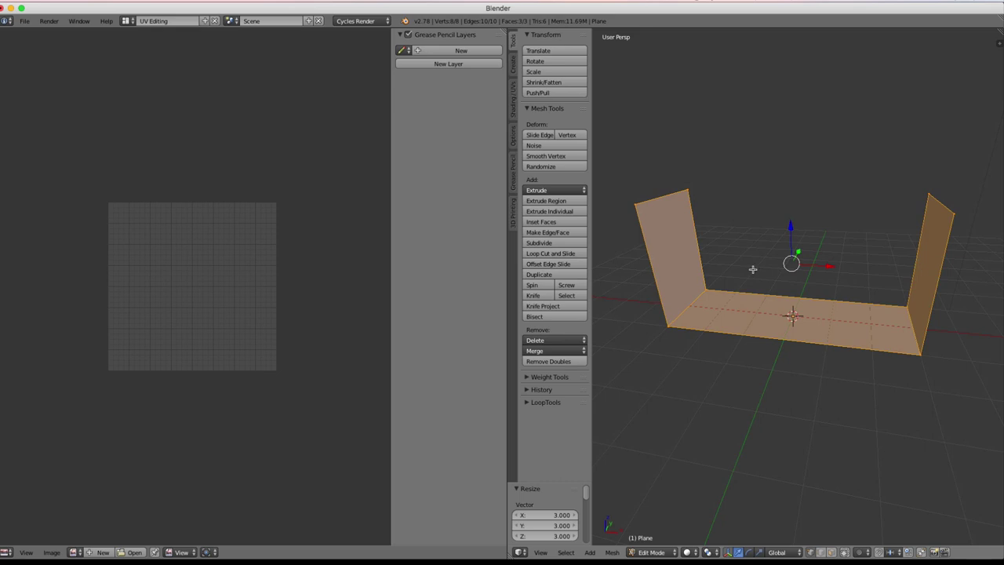
pyautogui.press('u')
pyautogui.press('u')
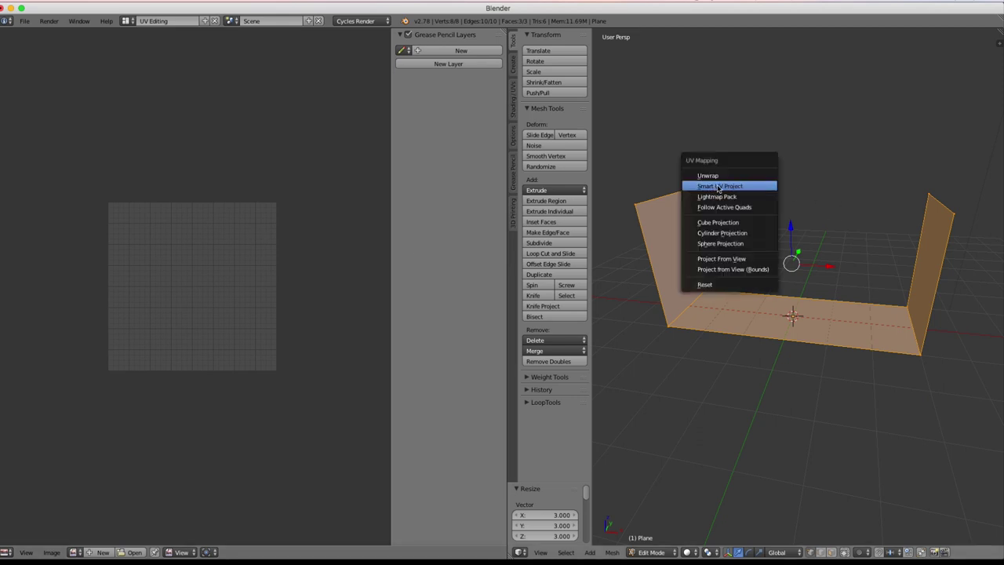
pyautogui.click(725, 186)
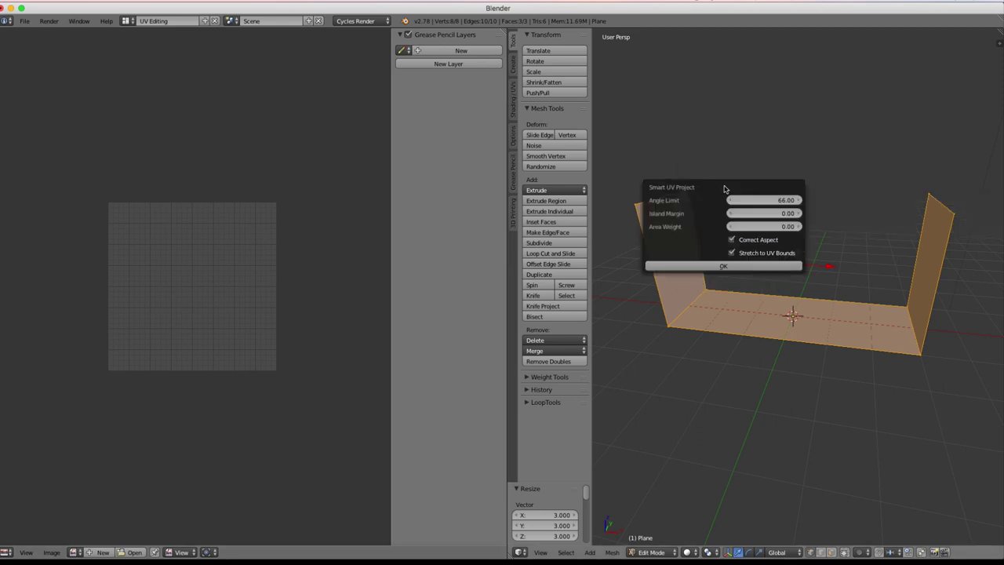
pyautogui.click(722, 264)
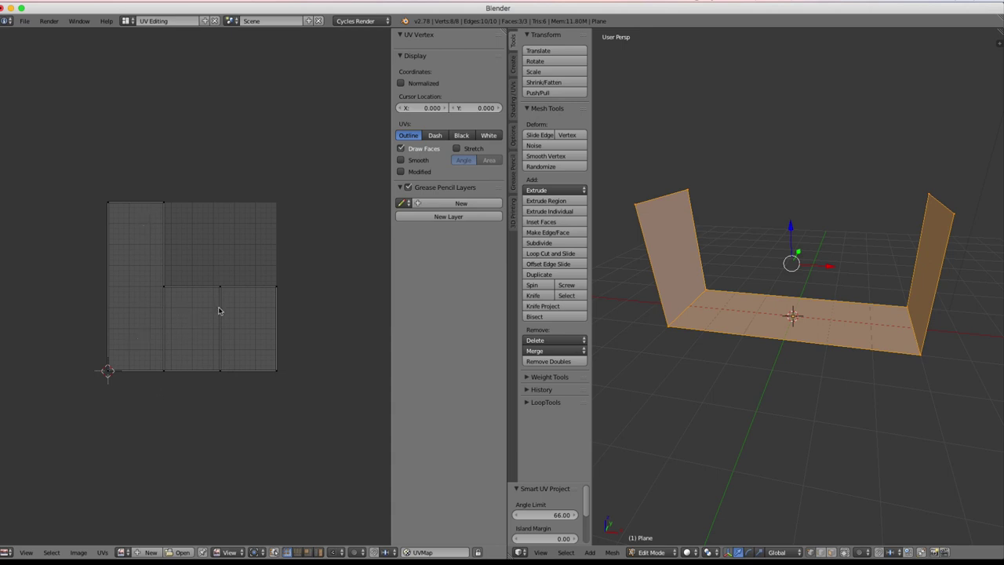
# Step: Open the stone wall texture 3466-3000x3000-seamless-public-domain-set-wall-texture-image-5-821.png from the _textures folder as the UV image
pyautogui.click(179, 553)
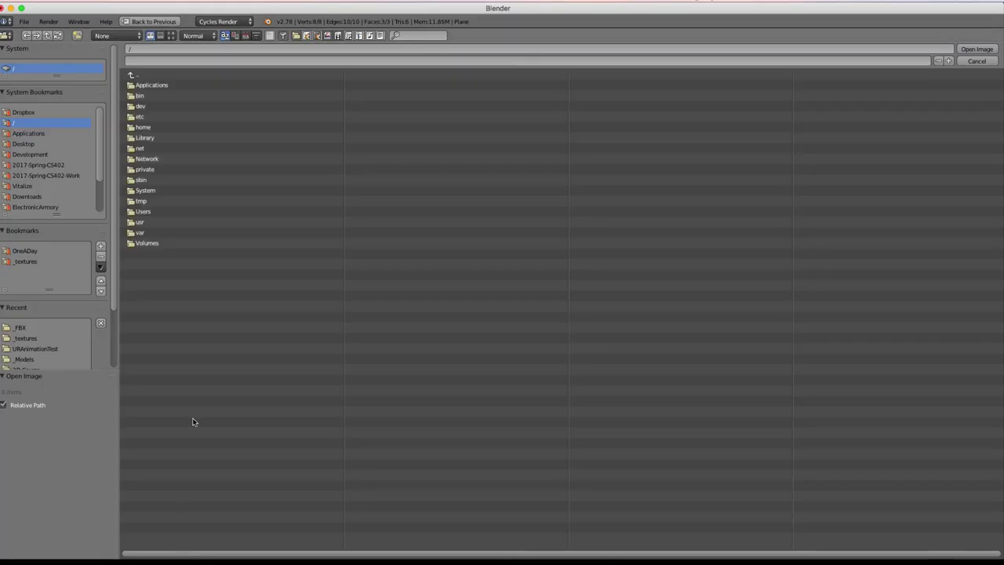
pyautogui.click(25, 264)
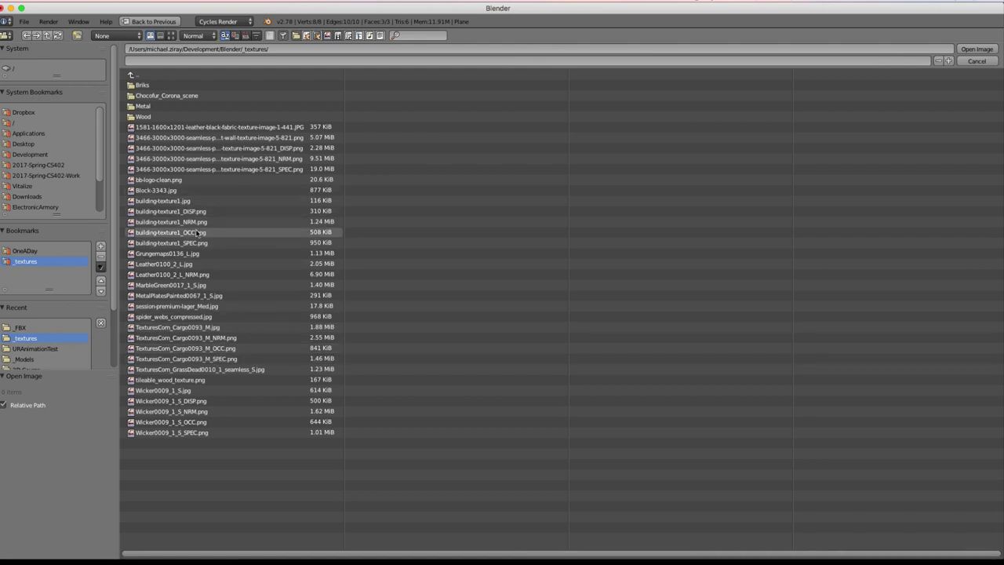
pyautogui.click(171, 36)
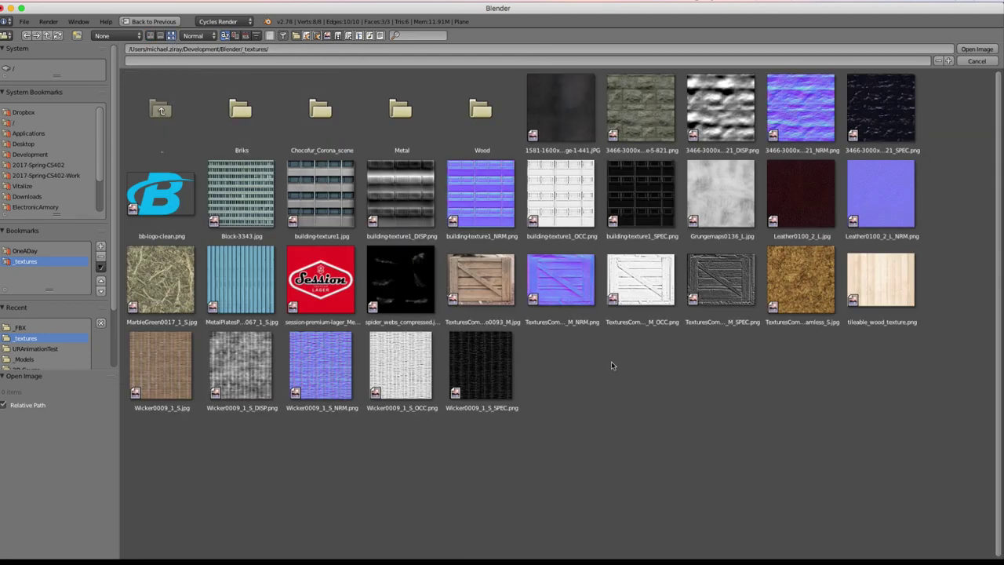
pyautogui.click(644, 108)
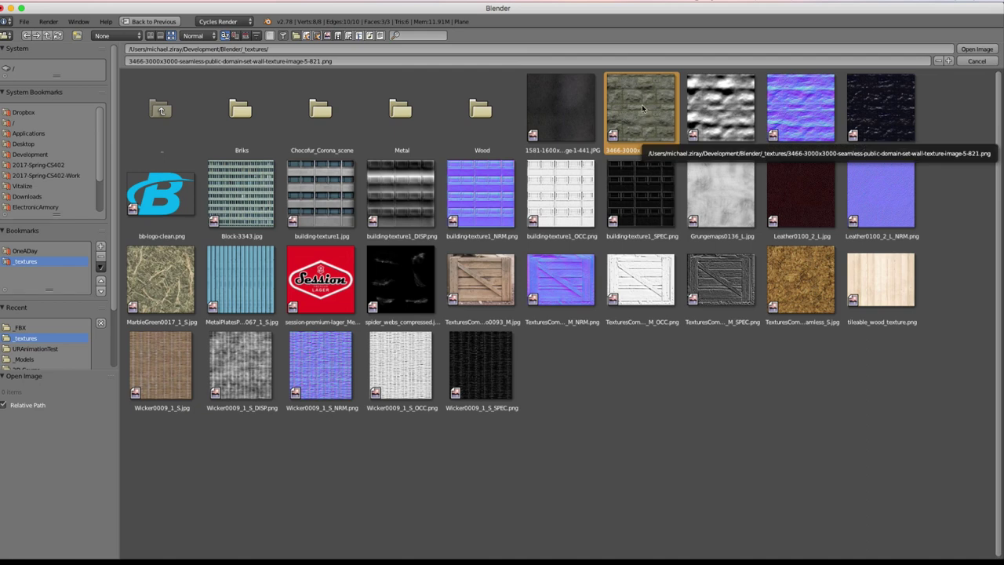
pyautogui.click(977, 49)
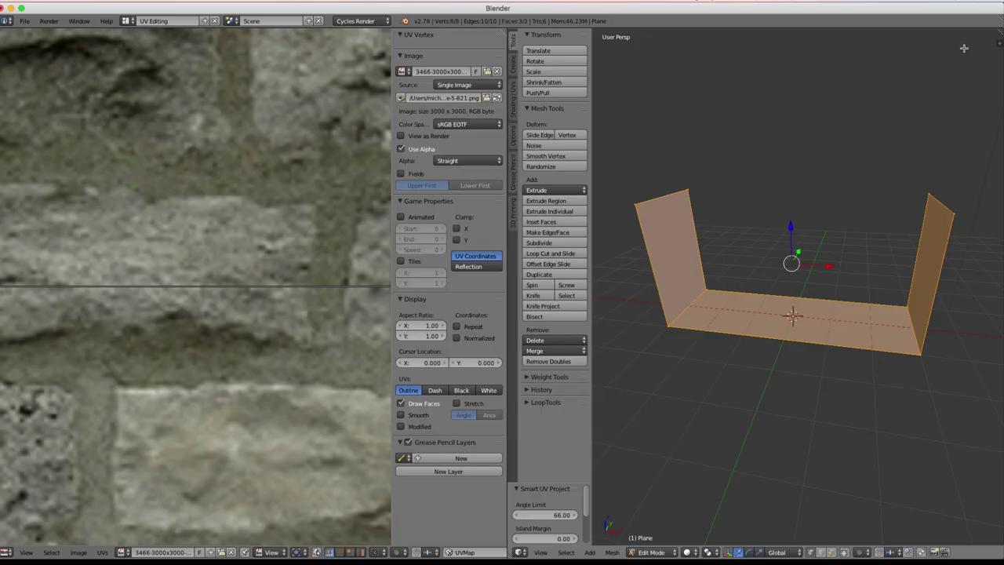
pyautogui.scroll(-10, 228, 296)
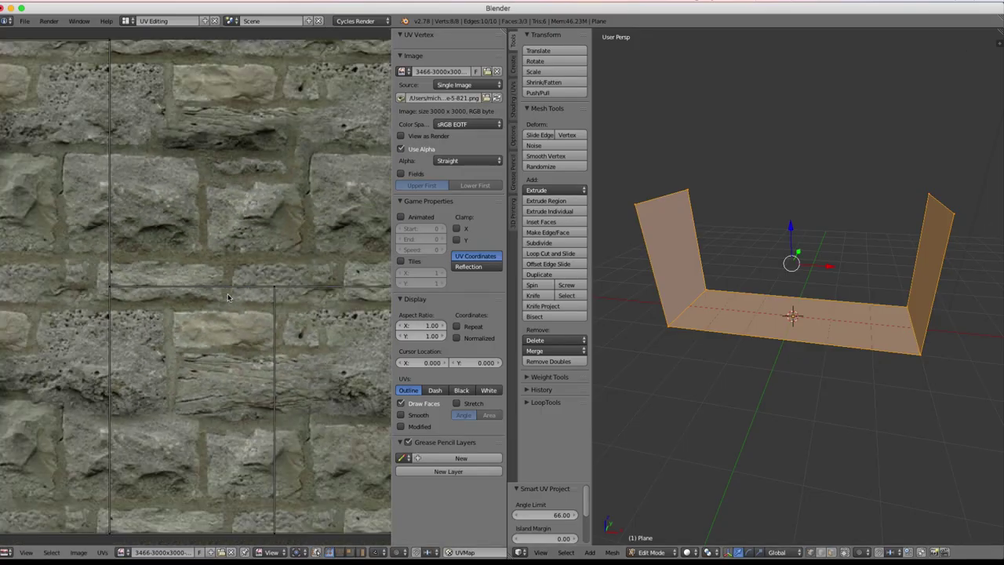
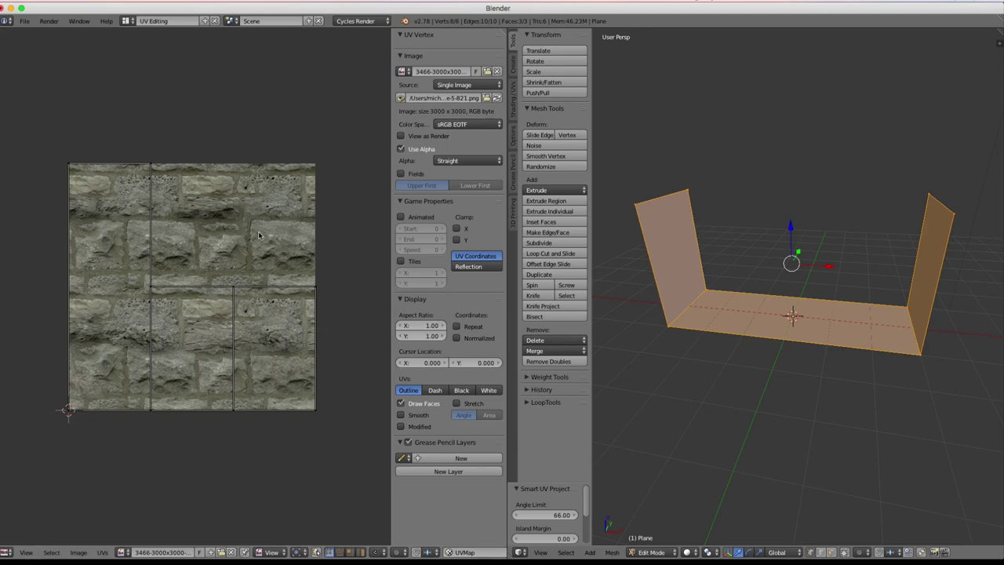
# Step: Turn on selection sync between the UV layout and the mesh, and deselect everything
pyautogui.rightClick(294, 295)
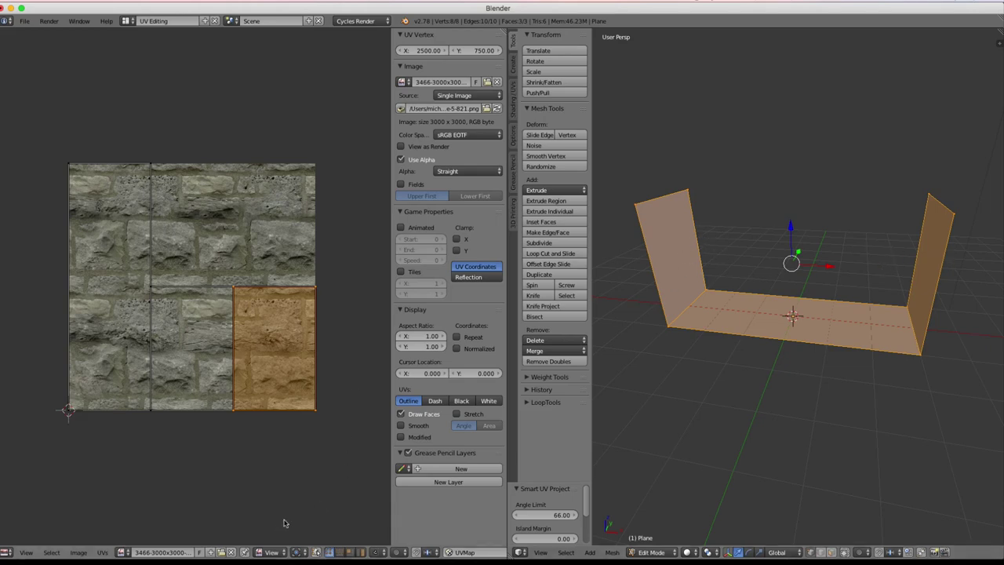
pyautogui.click(316, 553)
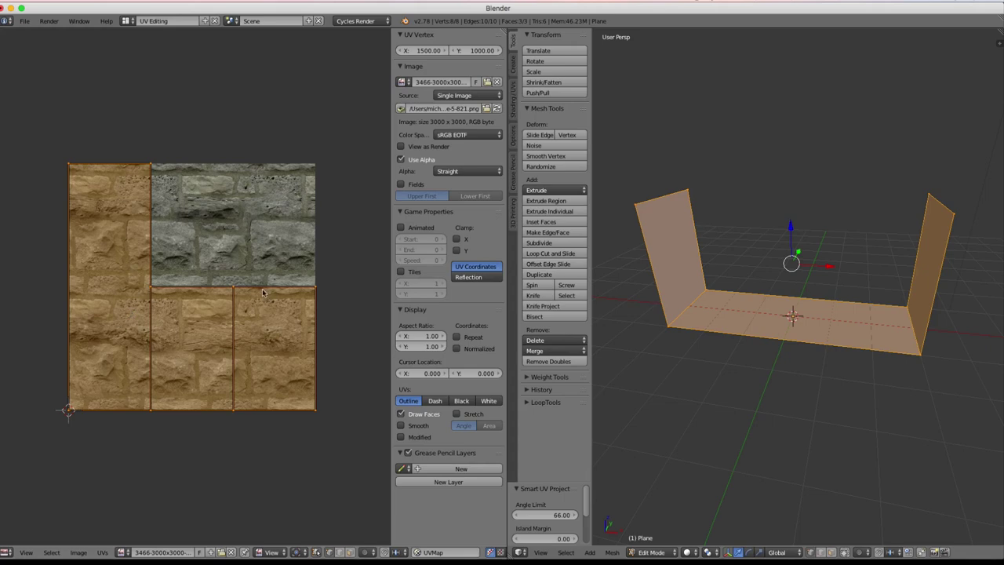
pyautogui.press('a')
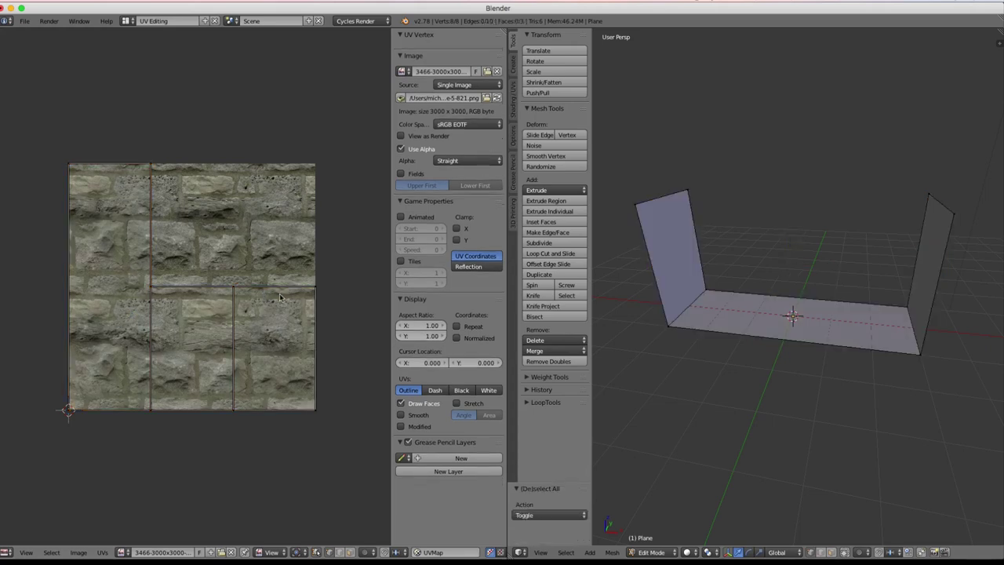
pyautogui.press('l')
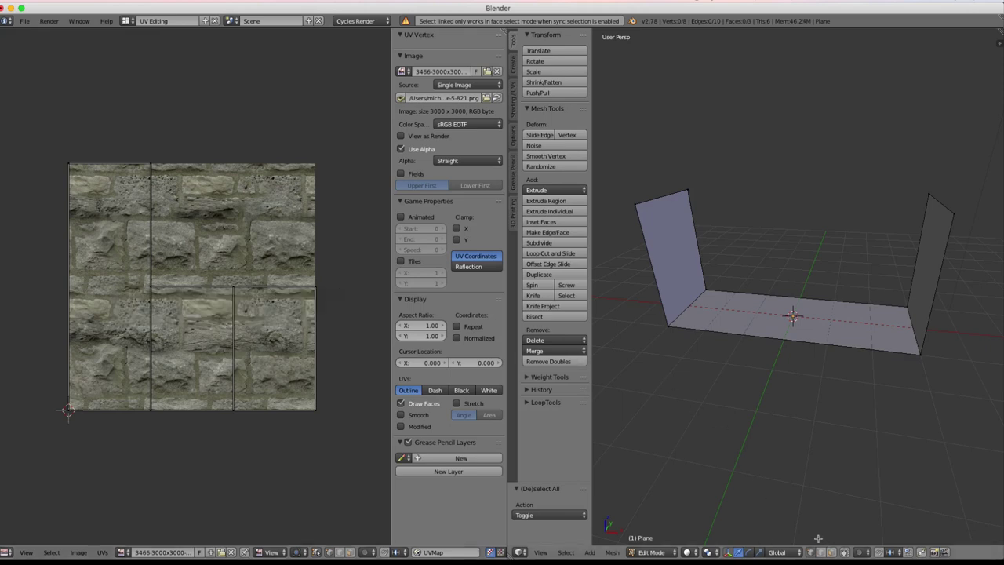
# Step: Switch the mesh to face select mode and select only the negative X wall's face through its UV island
pyautogui.click(831, 552)
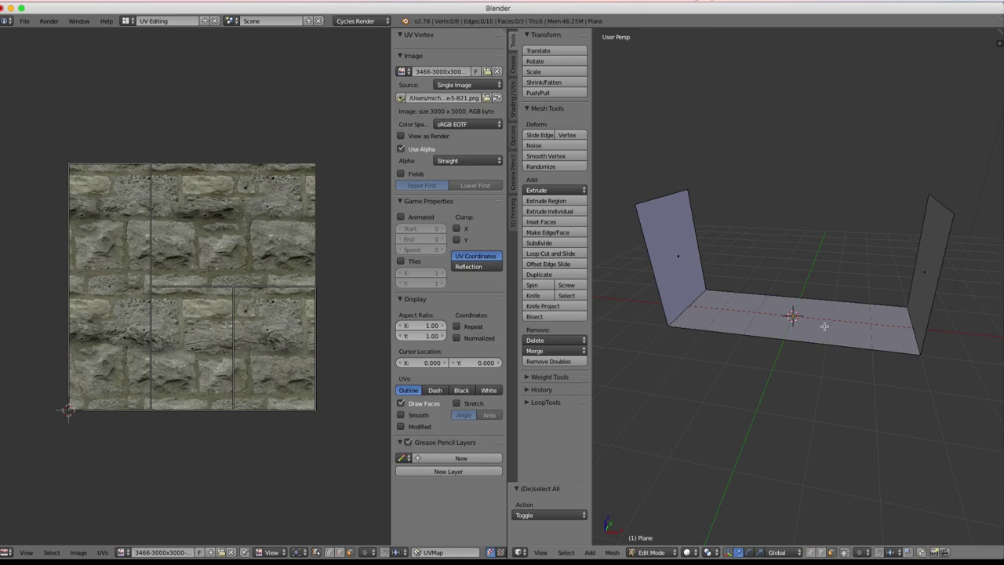
pyautogui.rightClick(924, 271)
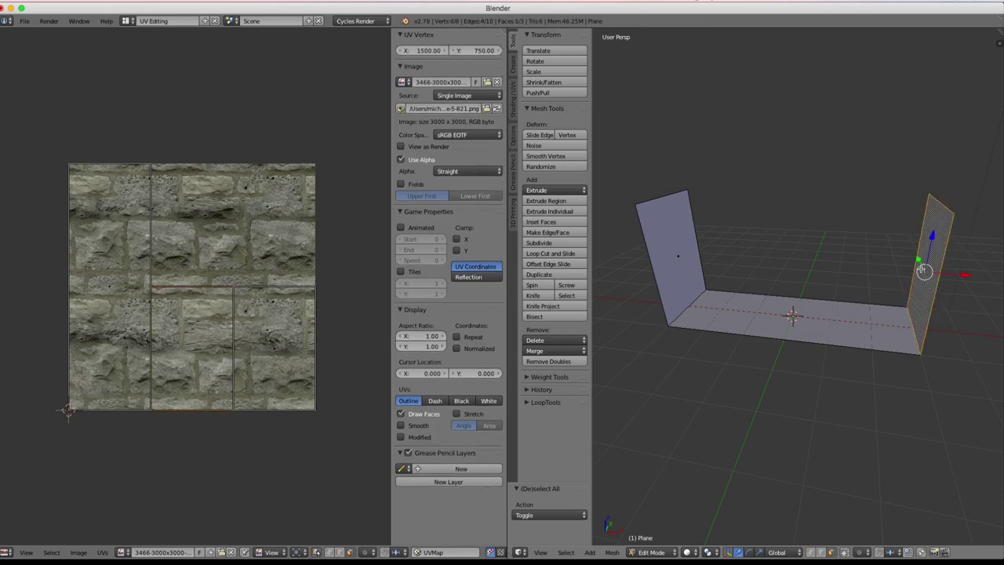
pyautogui.rightClick(277, 332)
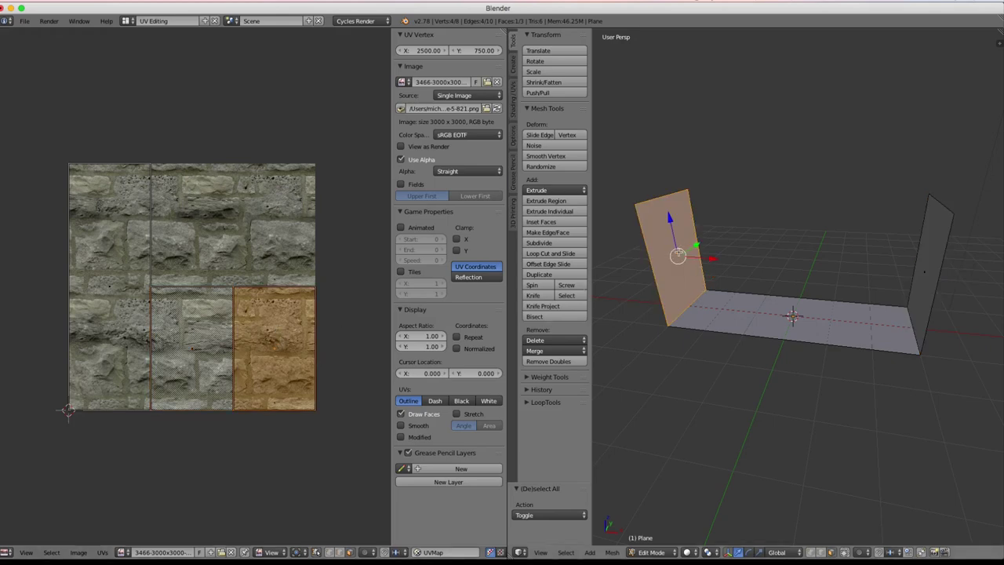
pyautogui.moveTo(803, 274); pyautogui.dragTo(748, 271, button='middle')
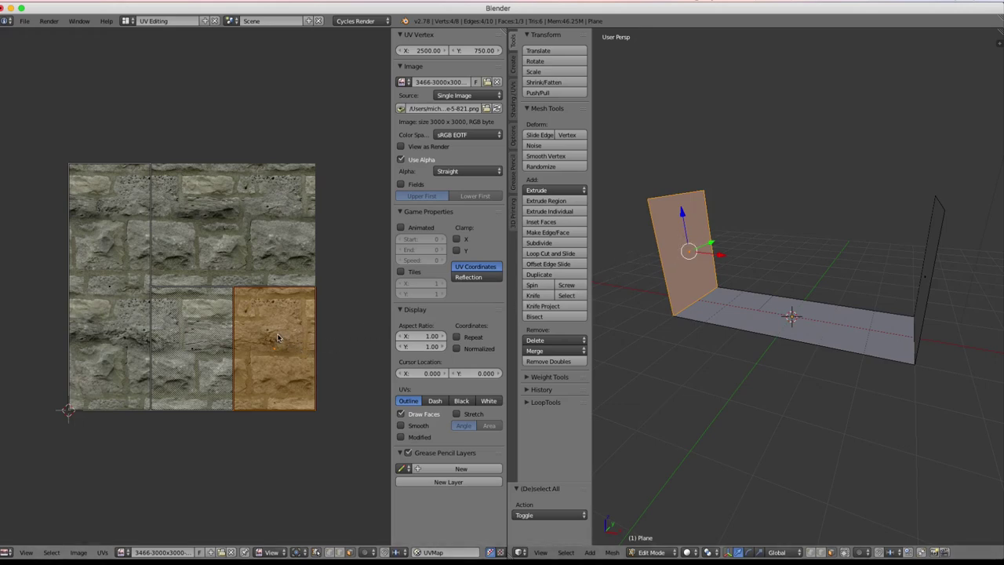
# Step: Scale the selected wall's UV island by about 1.9 and move it about -0.154 in X and 0.245 in Y over the texture
pyautogui.press('s')
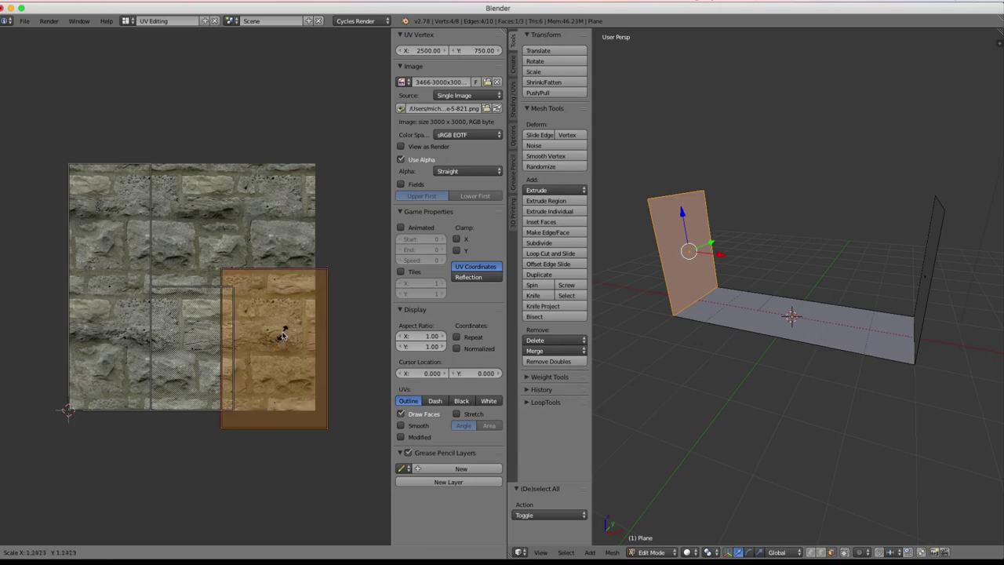
pyautogui.click(288, 328)
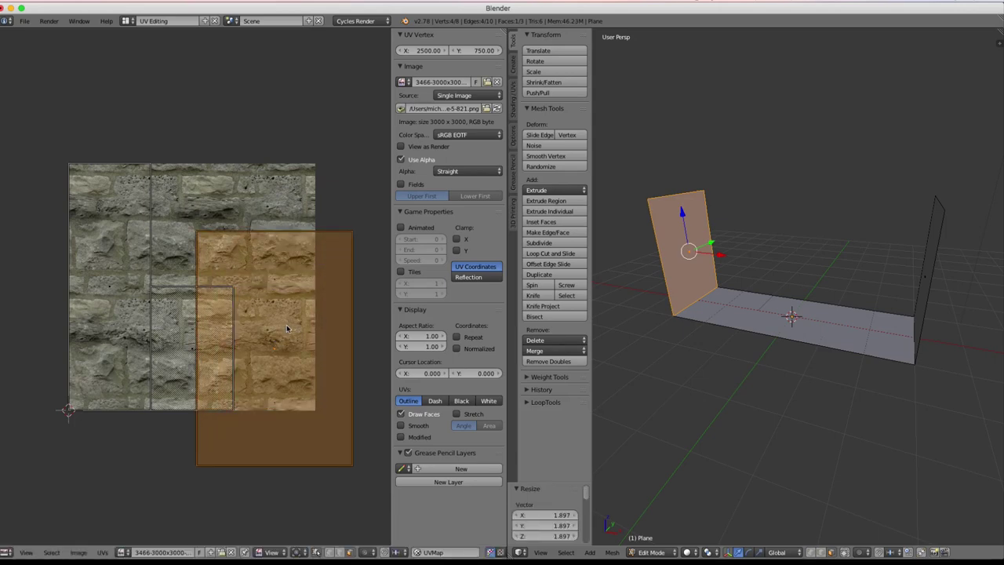
pyautogui.press('g')
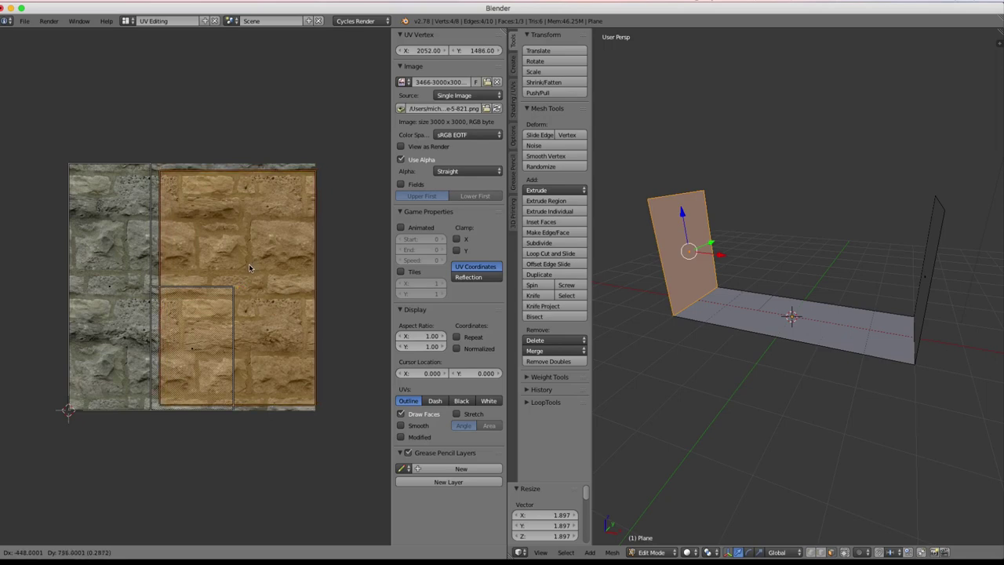
pyautogui.click(249, 267)
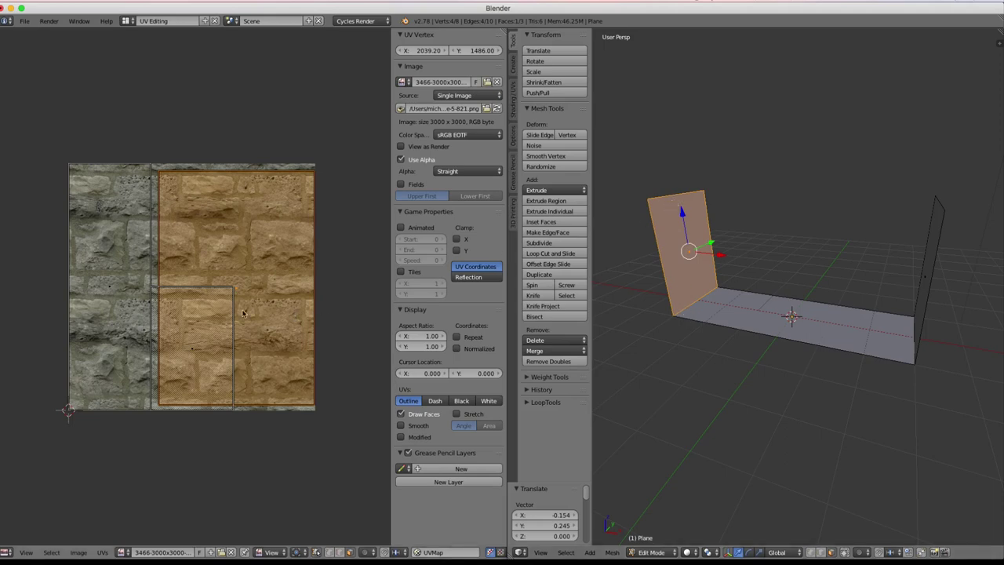
# Step: Stretch the selected wall's UV island by about 1.71 along X
pyautogui.press('s')
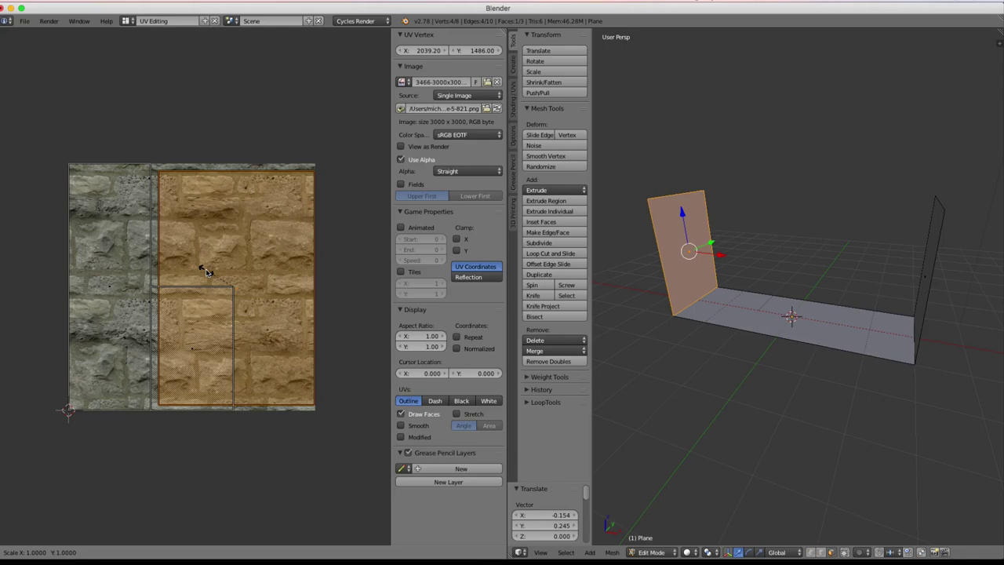
pyautogui.press('x')
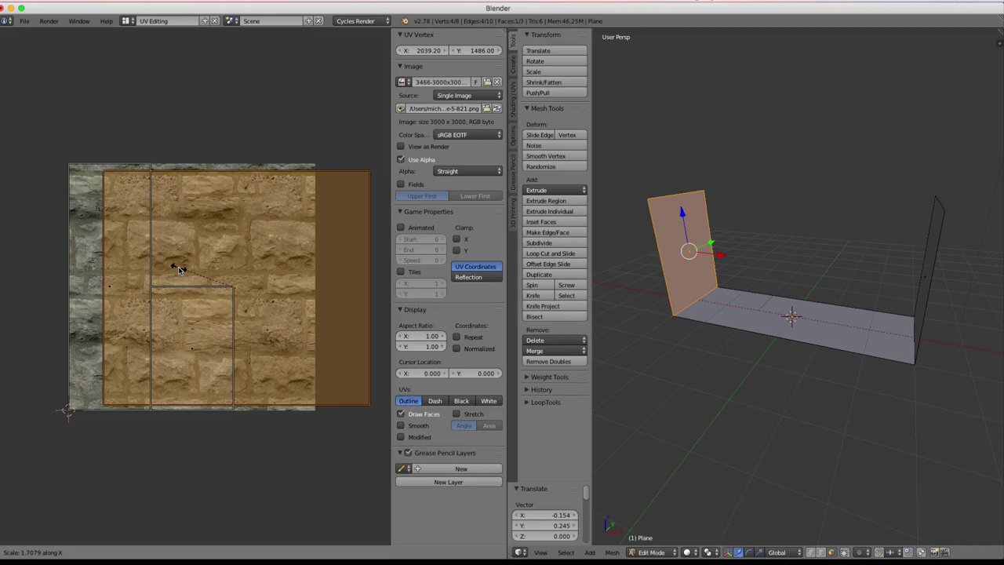
pyautogui.click(179, 269)
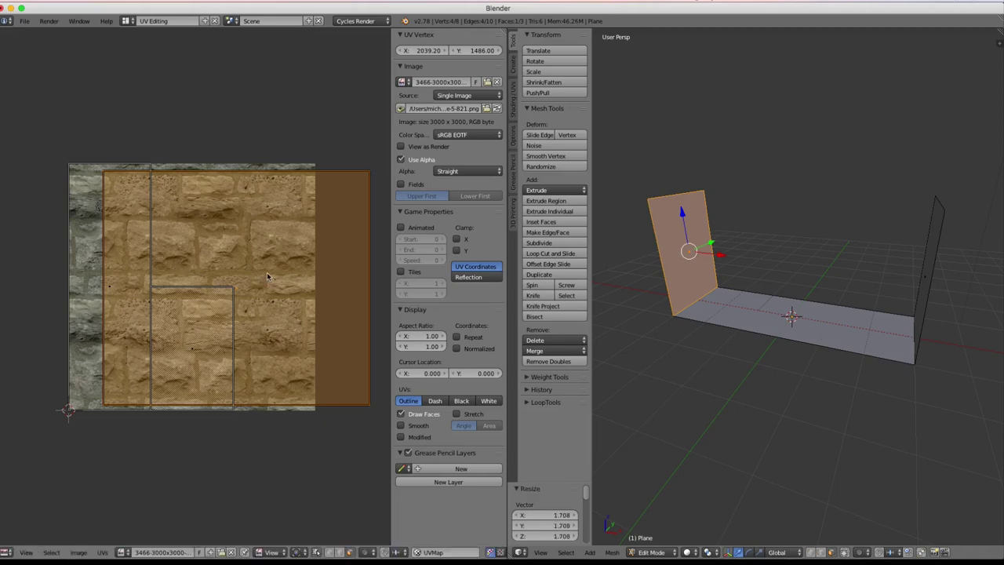
# Step: Fit the selected wall's UV island to the texture's width, moving it about -0.186, scaling it 0.926 and shifting it 0.006, all along X
pyautogui.press('g')
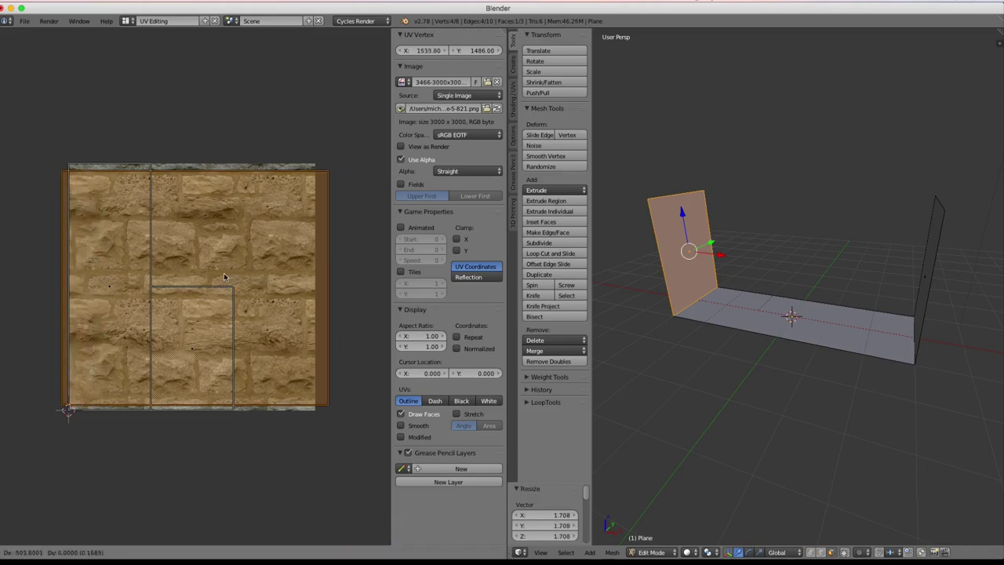
pyautogui.click(221, 276)
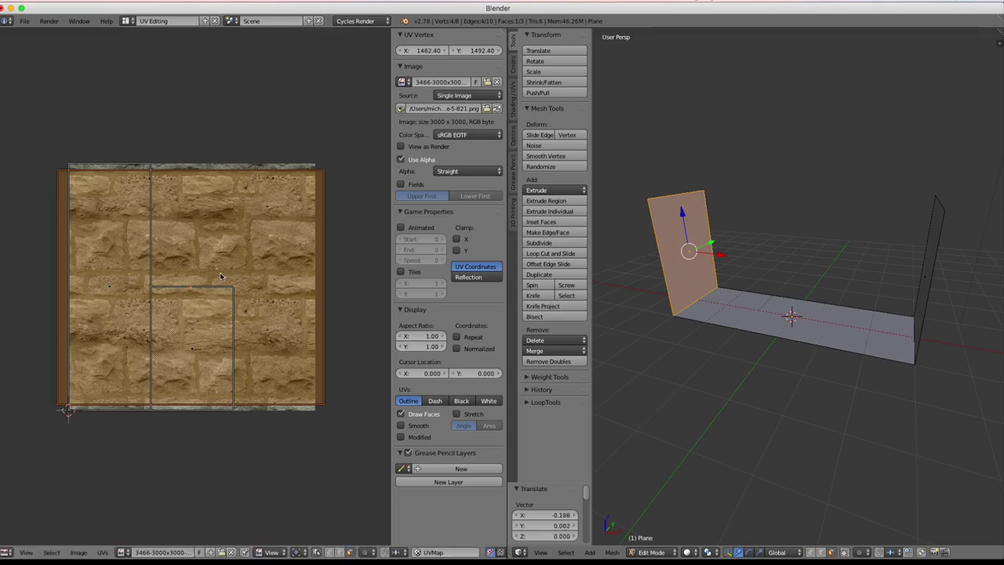
pyautogui.press('s')
pyautogui.press('x')
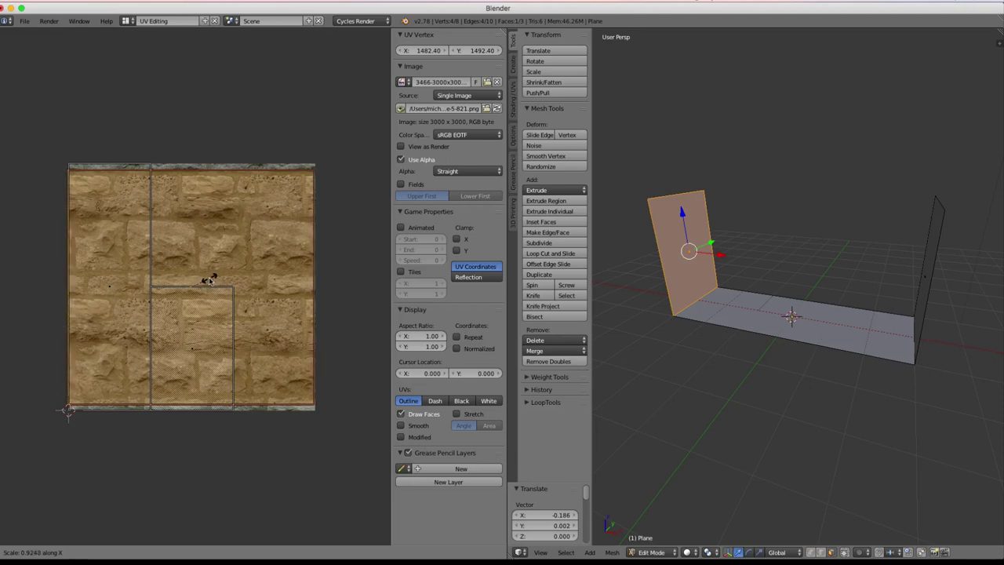
pyautogui.click(209, 281)
pyautogui.press('g')
pyautogui.press('x')
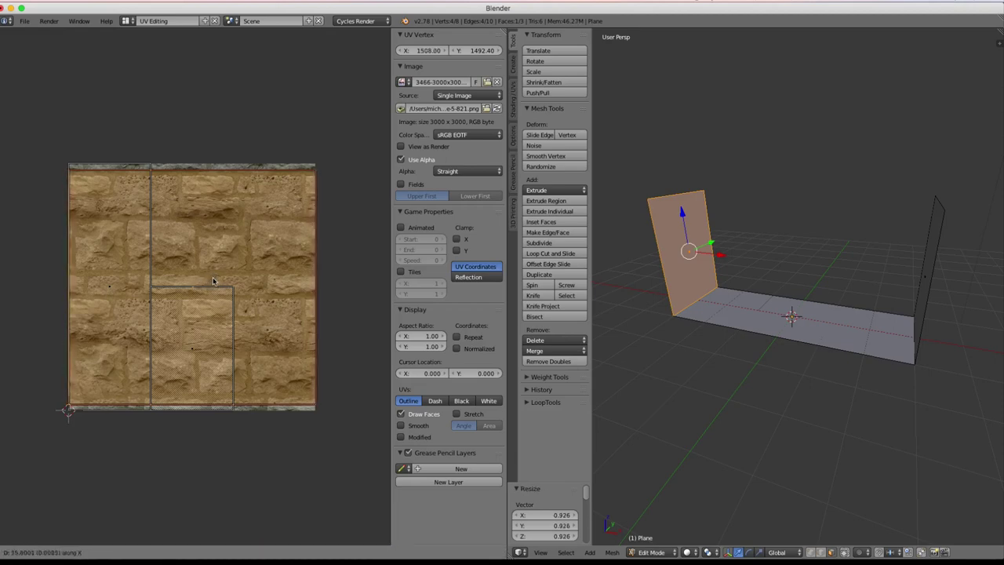
pyautogui.click(217, 283)
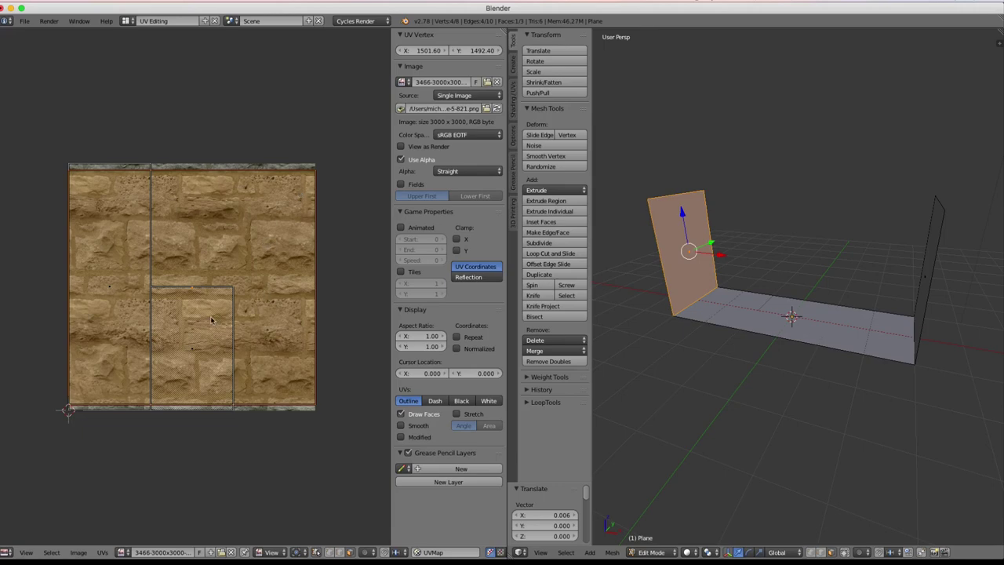
# Step: Select the positive X wall's face and fit its UV island to the texture's height, scaling it about 1.948 and 1.026, moving it -0.013, 0.25
pyautogui.rightClick(929, 281)
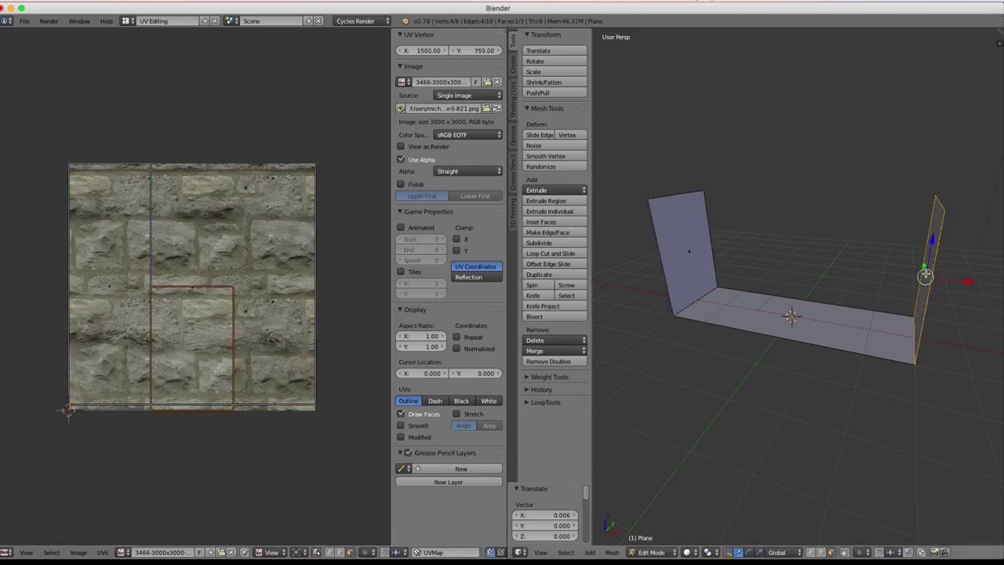
pyautogui.press('s')
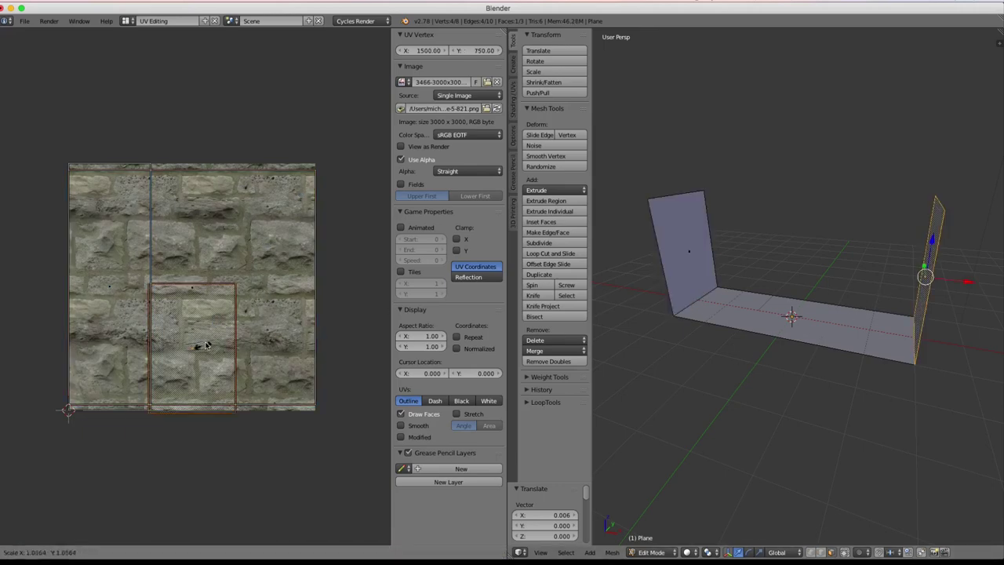
pyautogui.click(212, 342)
pyautogui.press('g')
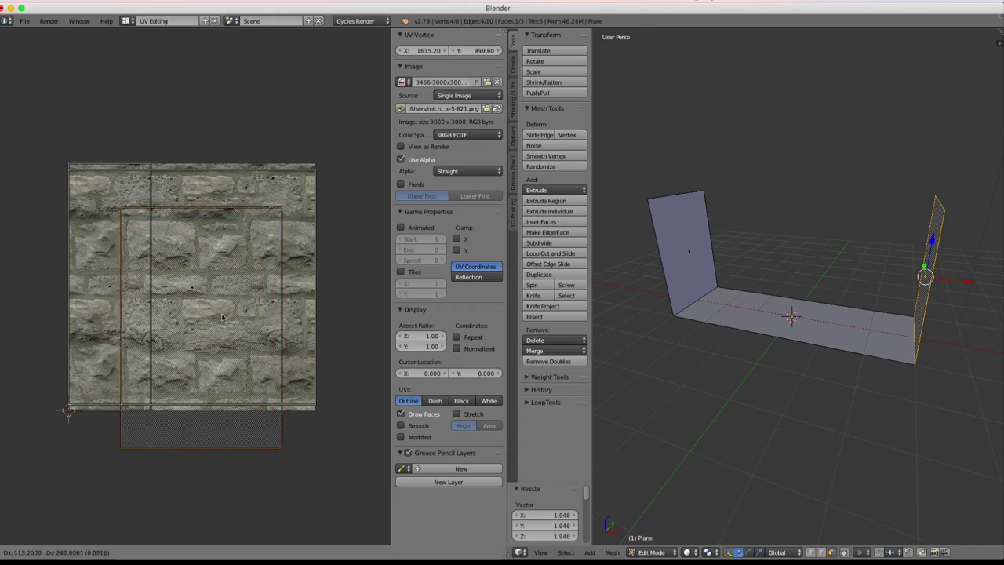
pyautogui.click(210, 280)
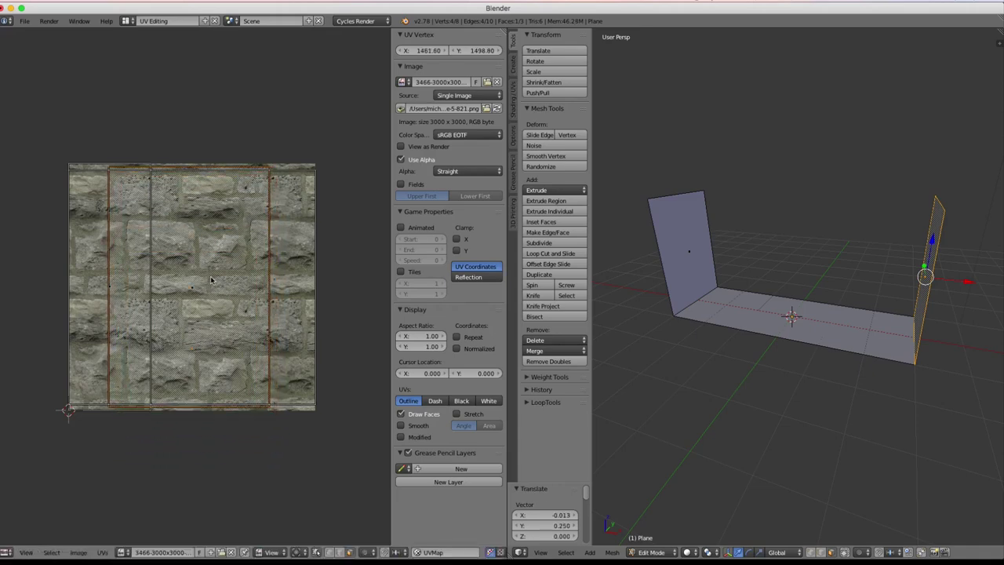
pyautogui.press('s')
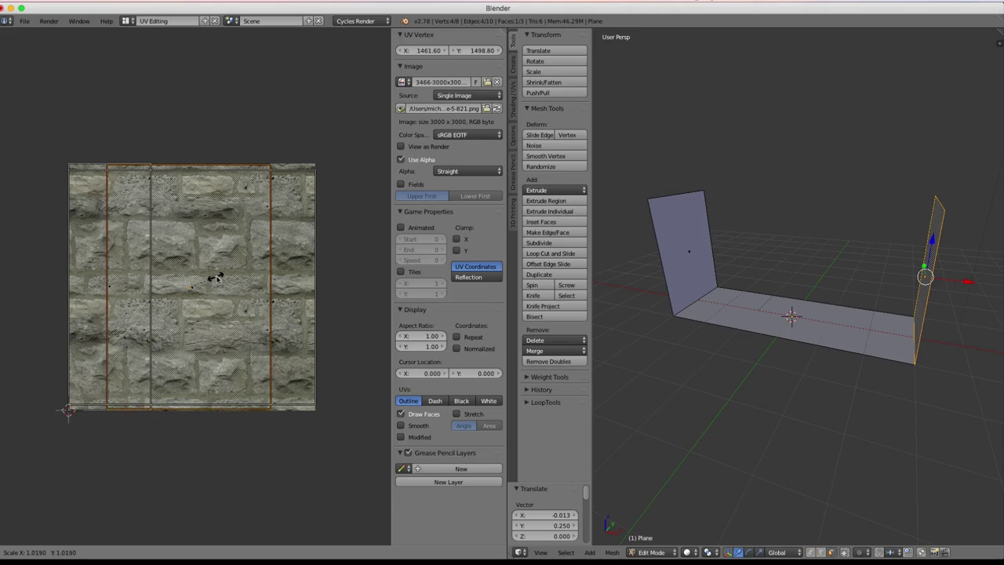
pyautogui.click(219, 278)
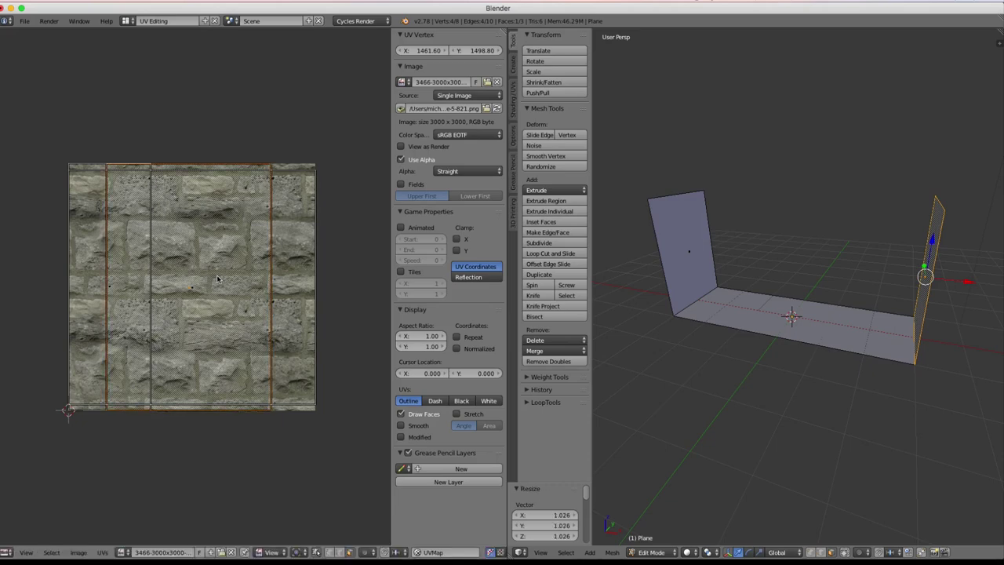
# Step: Stretch the positive X wall's UV island by about 1.487 along X and move it about 0.015 in X to fill the texture's width
pyautogui.press('s')
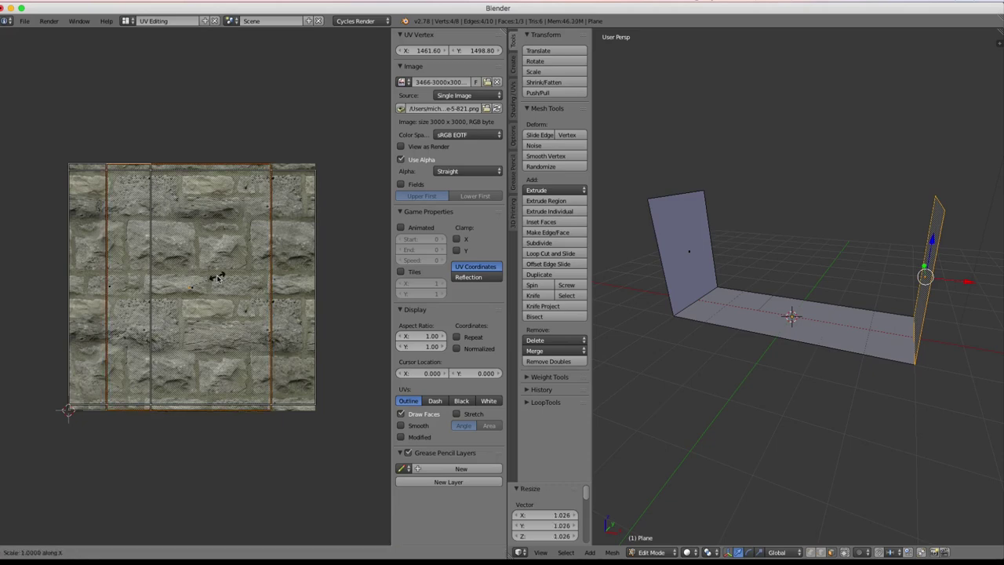
pyautogui.press('x')
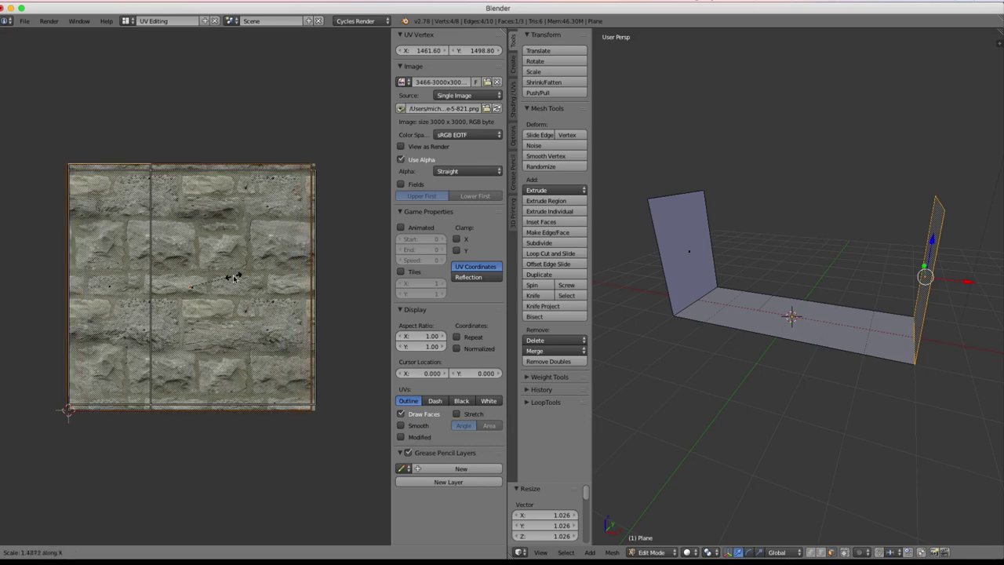
pyautogui.click(234, 278)
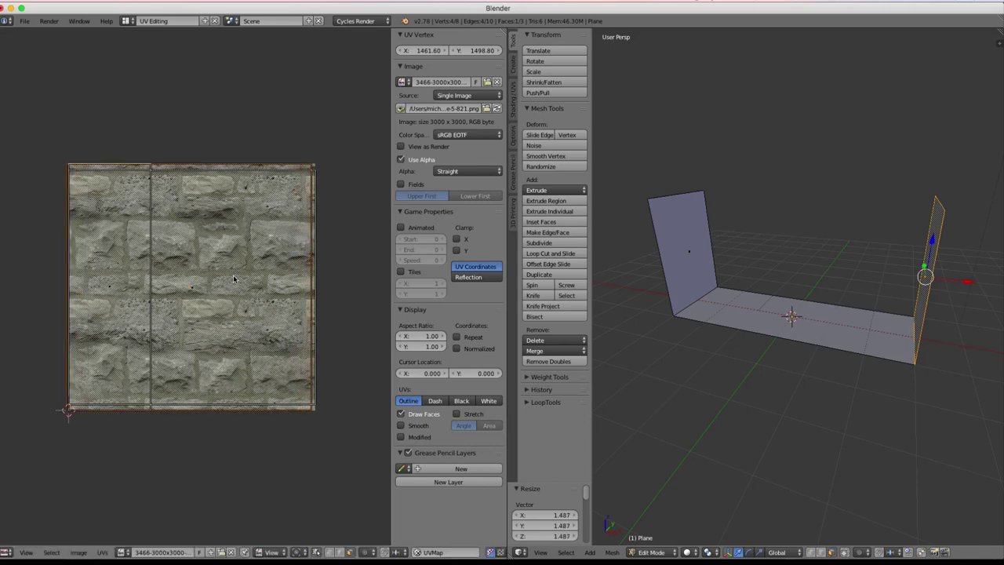
pyautogui.press('g')
pyautogui.press('x')
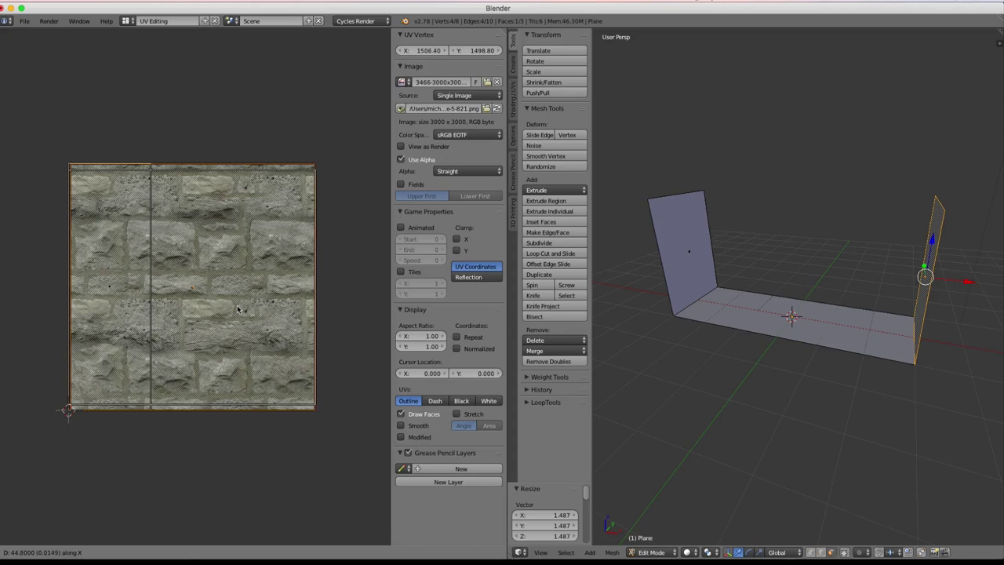
pyautogui.click(238, 308)
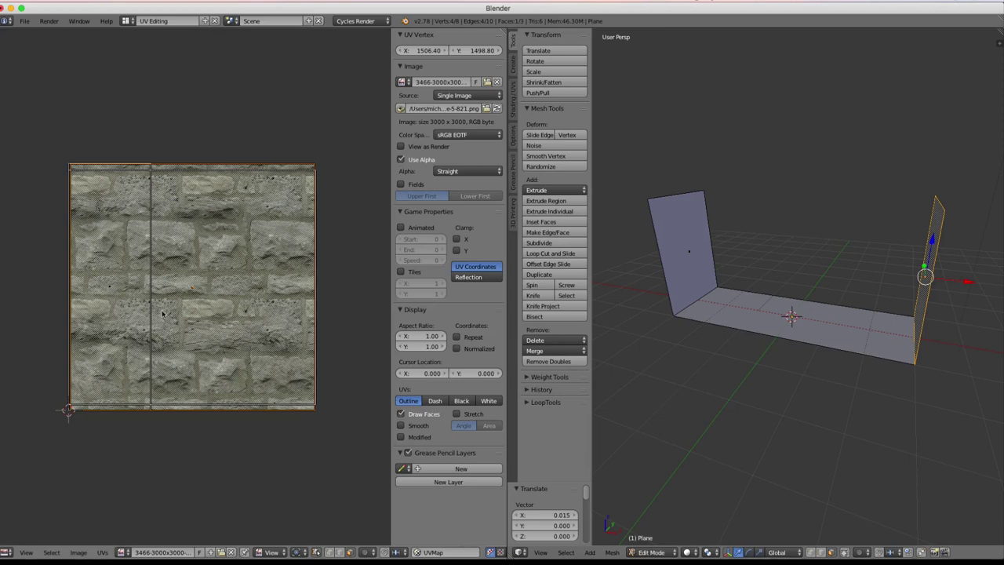
# Step: Select the floor face, stretch its UV island by about 3.091 along X and move it about 0.333 in X over the texture
pyautogui.rightClick(775, 317)
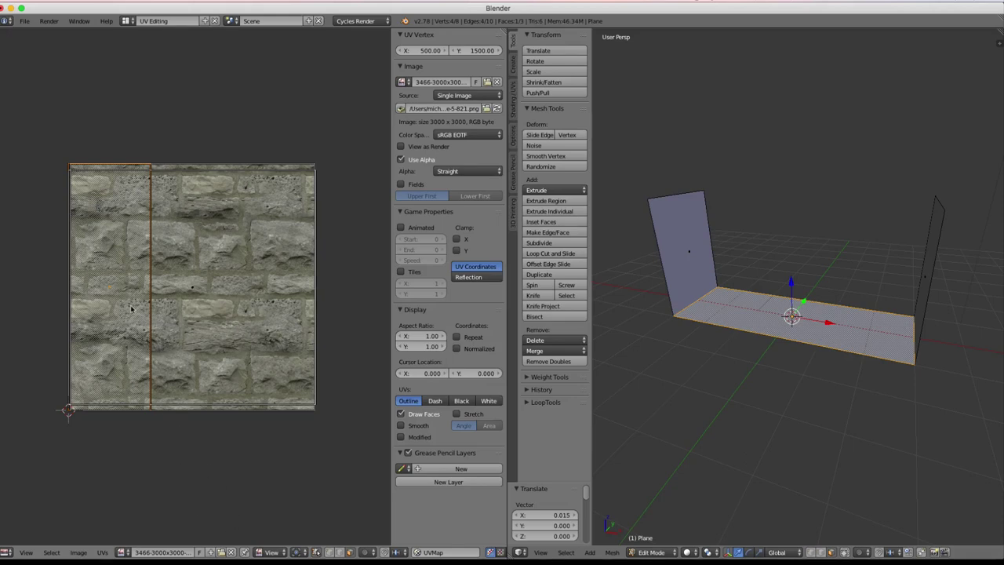
pyautogui.press('s')
pyautogui.press('x')
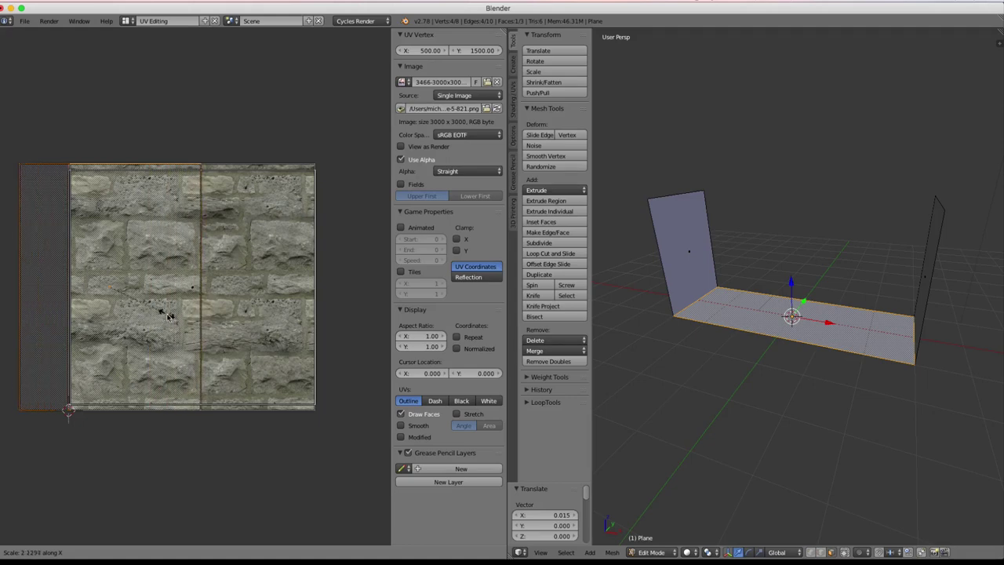
pyautogui.click(196, 322)
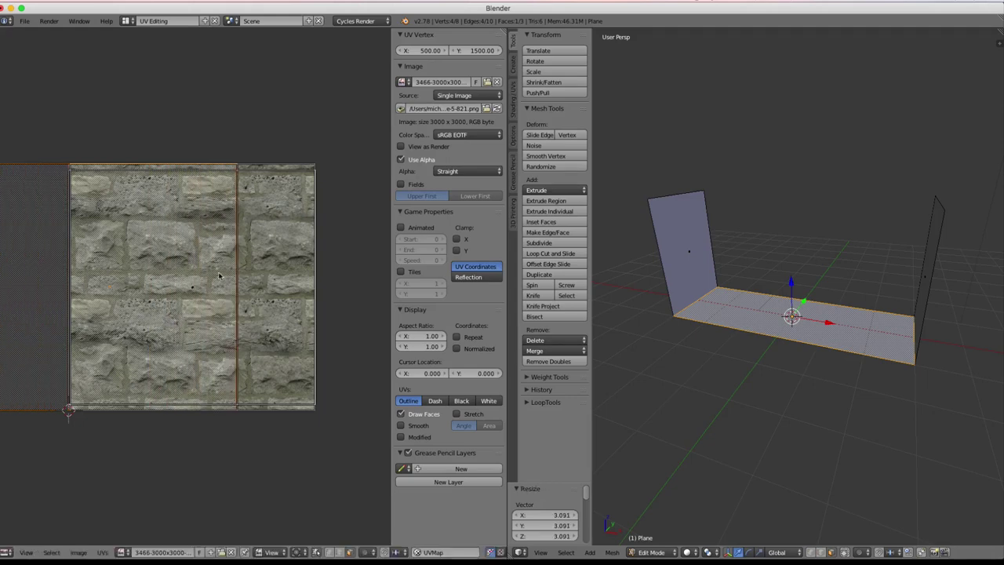
pyautogui.press('g')
pyautogui.press('x')
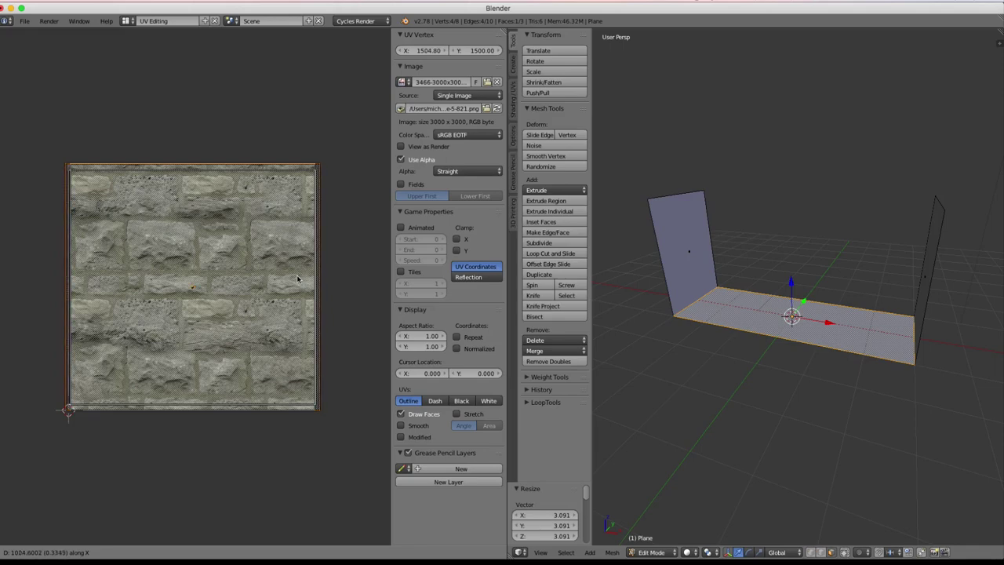
pyautogui.click(299, 279)
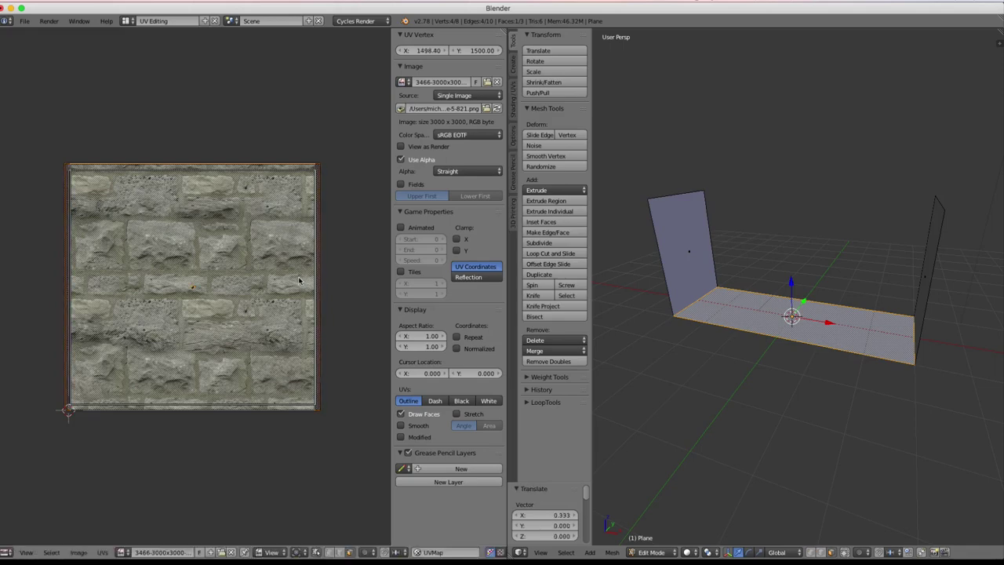
# Step: Scale the floor's UV island by about 0.97 along X to match the texture's width, and rotate it 90°
pyautogui.press('s')
pyautogui.press('x')
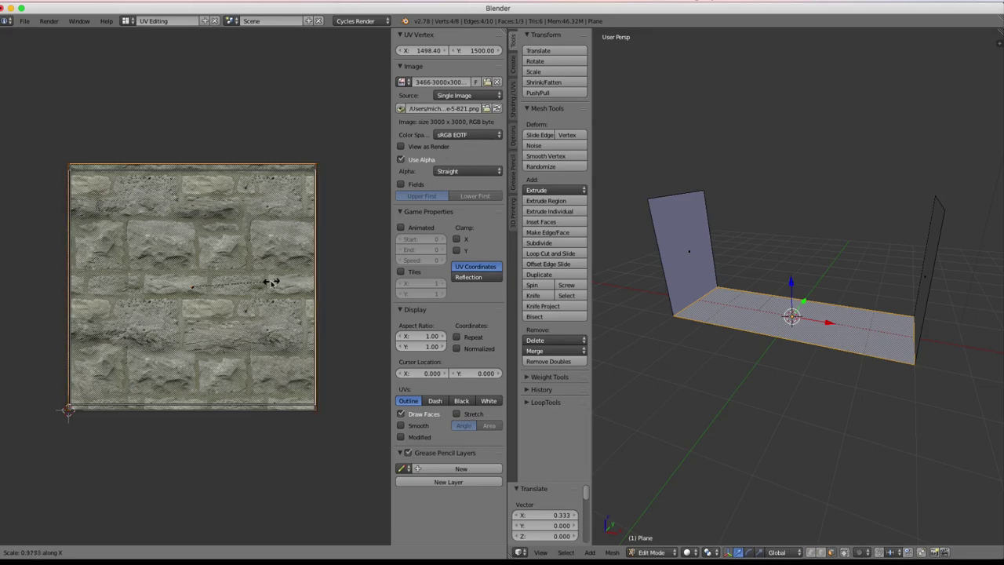
pyautogui.click(265, 285)
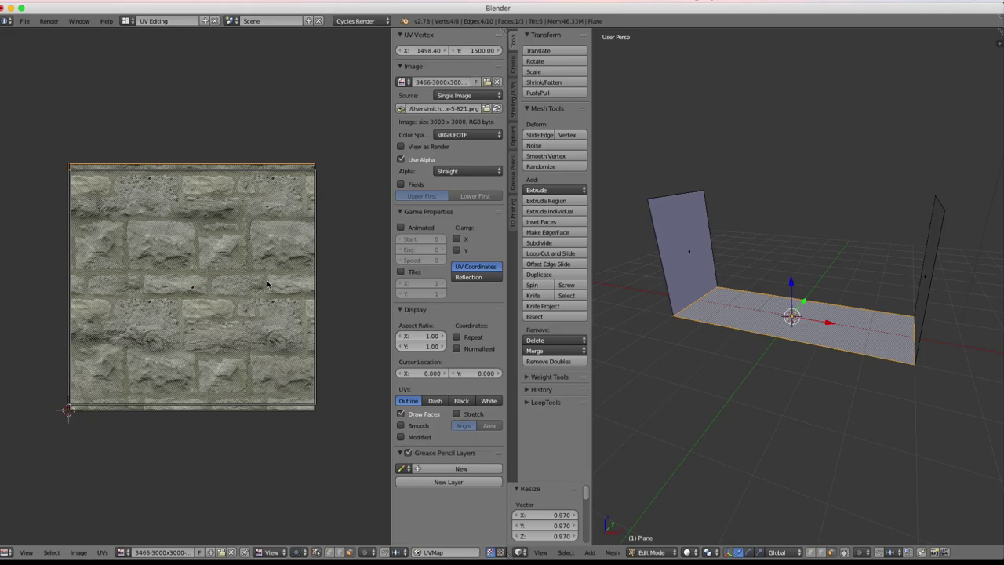
pyautogui.press('r')
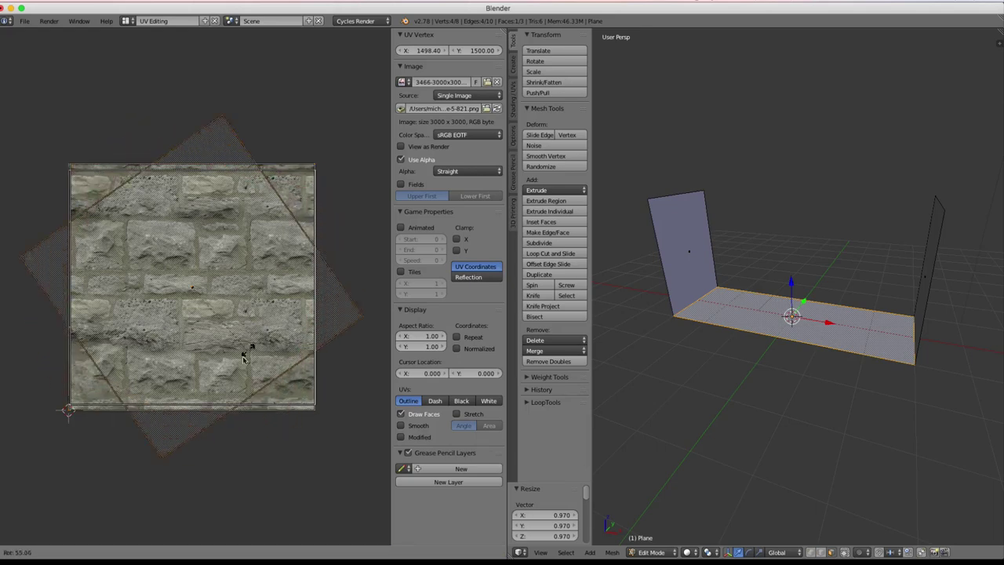
pyautogui.click(217, 372)
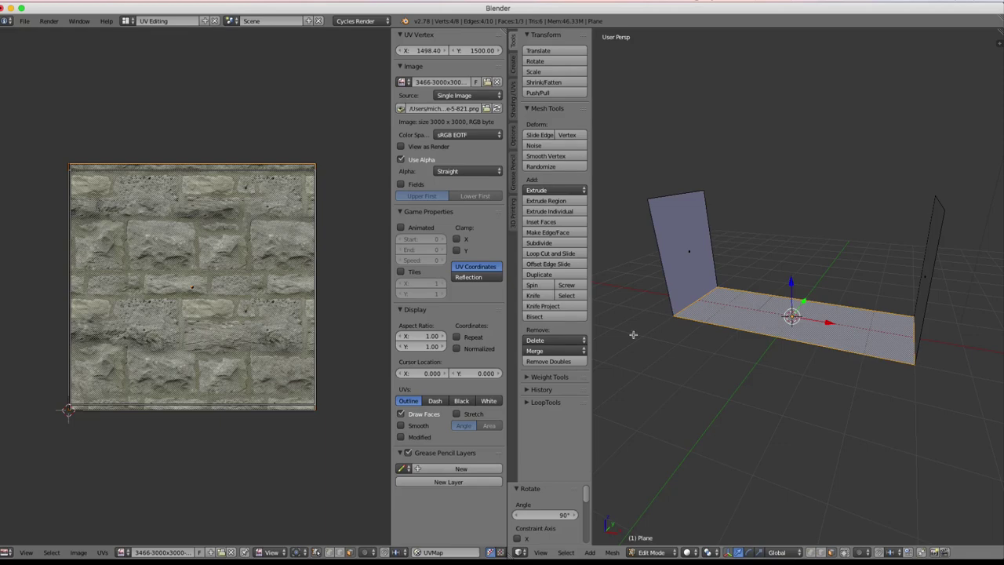
# Step: Switch the screen layout from UV Editing to Default
pyautogui.click(126, 21)
pyautogui.write('a')
pyautogui.click(132, 22)
pyautogui.click(132, 22)
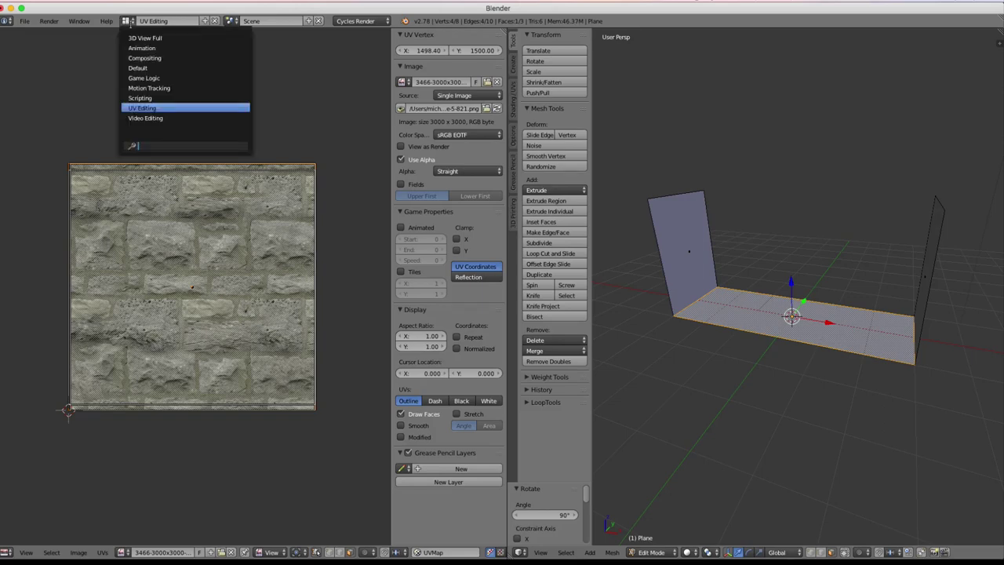
pyautogui.click(145, 68)
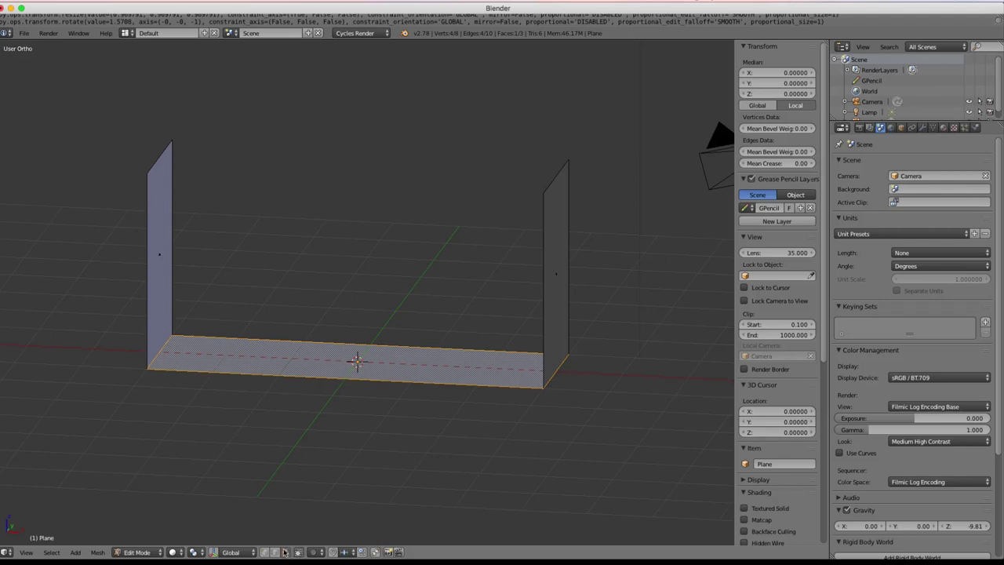
# Step: Select both upright wall faces of the plane together
pyautogui.moveTo(397, 350); pyautogui.dragTo(428, 352, button='middle')
pyautogui.rightClick(566, 251)
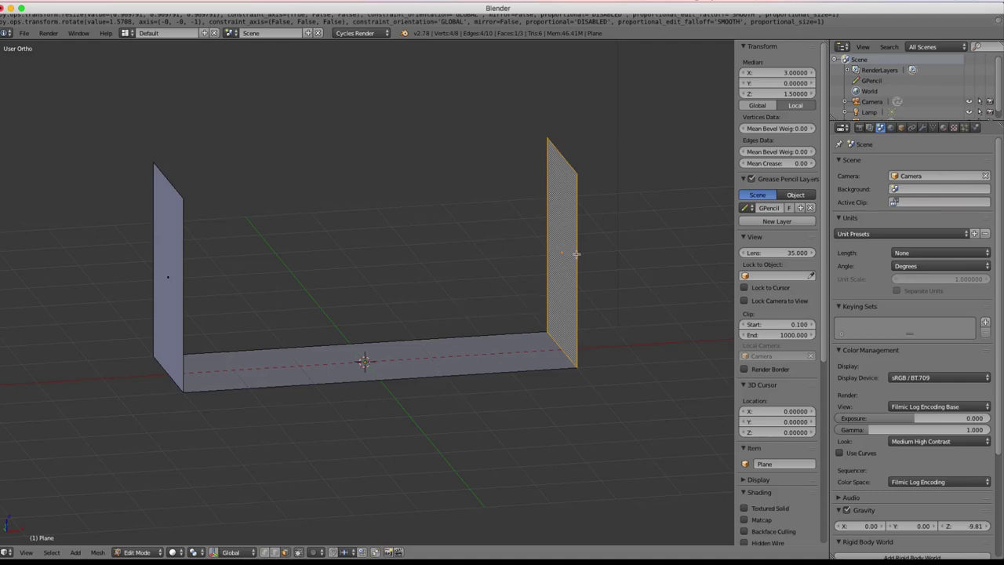
pyautogui.keyDown('shift'); pyautogui.rightClick(164, 275); pyautogui.keyUp('shift')
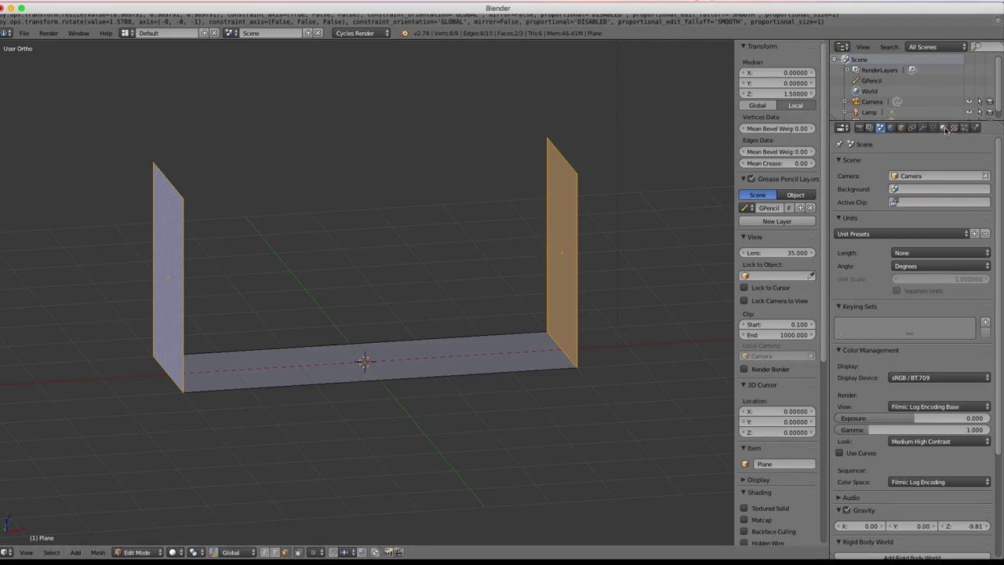
# Step: Create a new material named Wall in a new material slot and assign it to the two selected wall faces
pyautogui.click(945, 128)
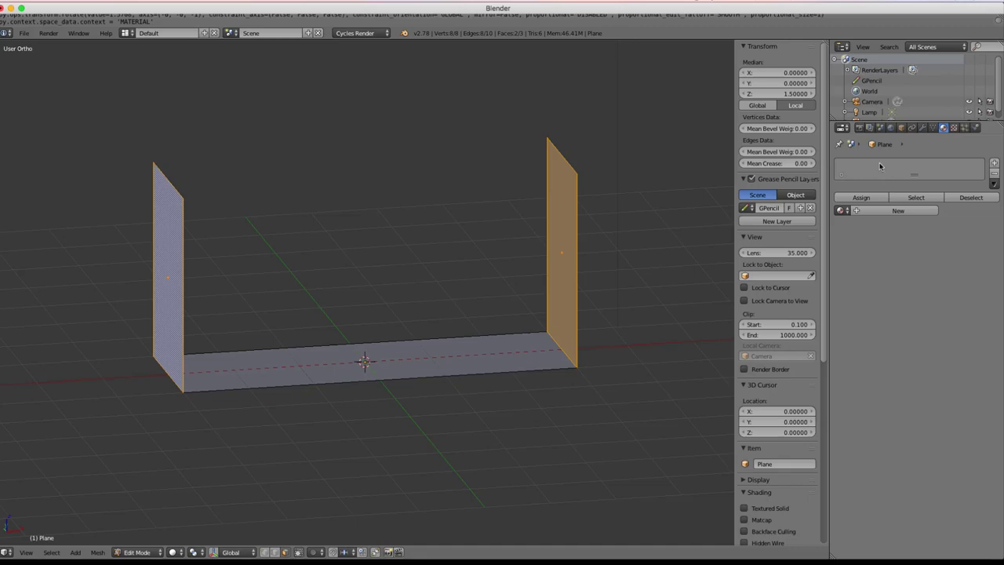
pyautogui.click(994, 163)
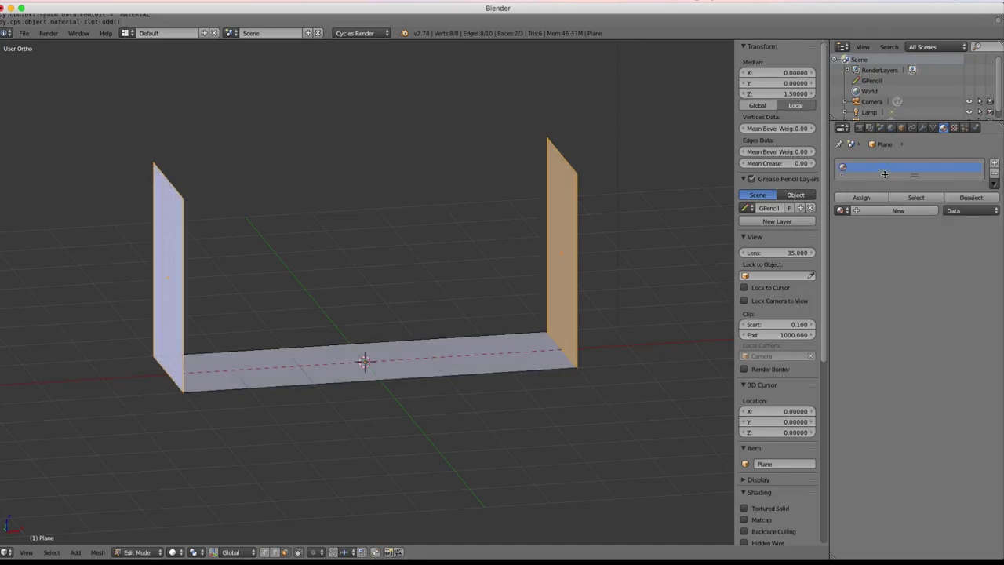
pyautogui.click(881, 212)
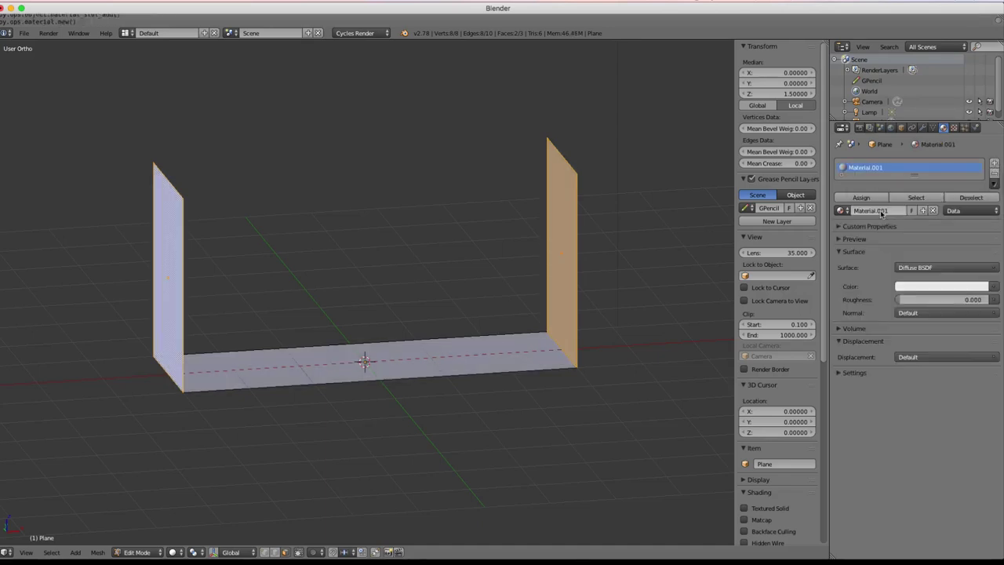
pyautogui.click(883, 211)
pyautogui.write('wa')
pyautogui.press('Return')
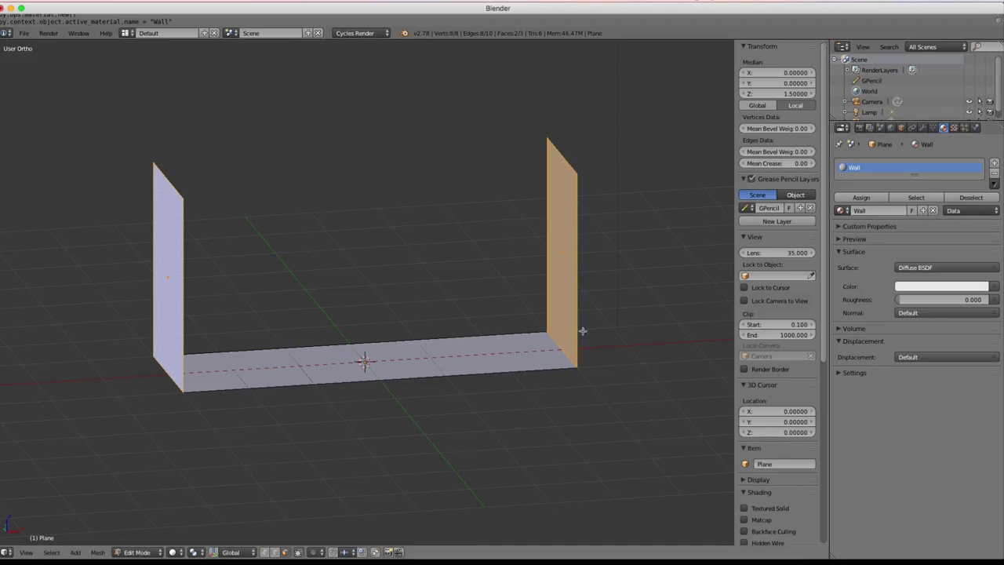
pyautogui.click(858, 198)
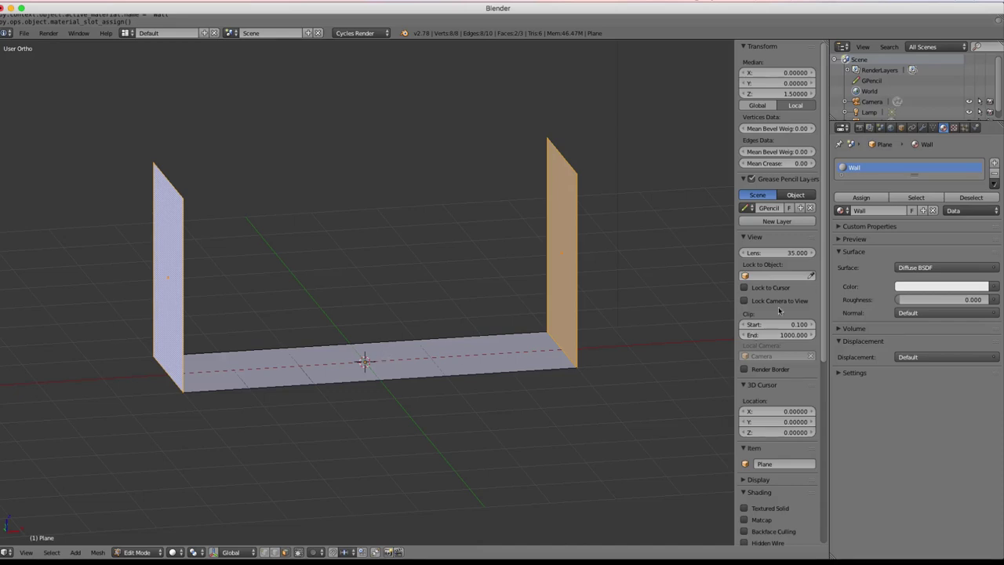
# Step: Add a second material slot to the plane and create a new material named Floor in it
pyautogui.click(995, 163)
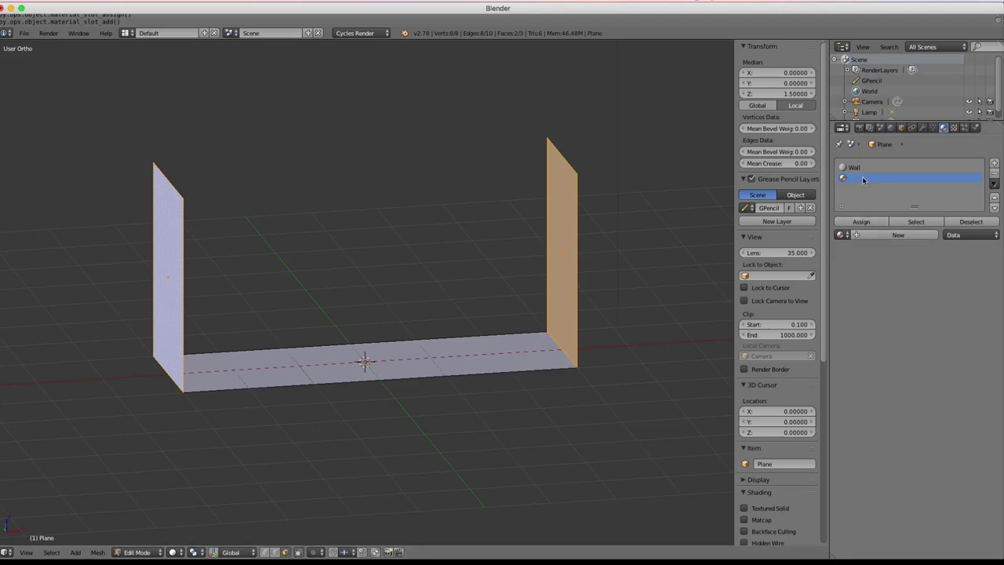
pyautogui.click(844, 235)
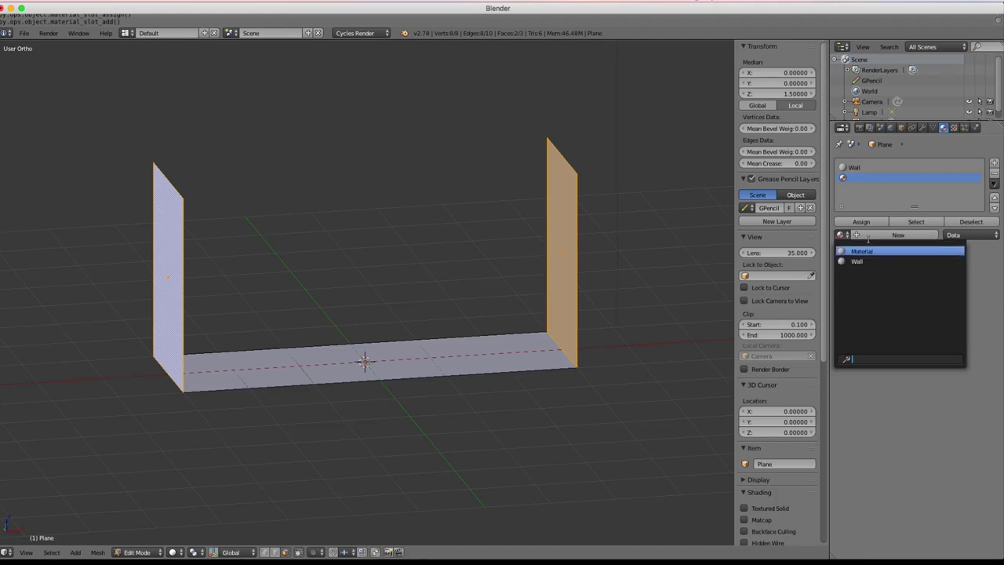
pyautogui.click(870, 235)
pyautogui.click(869, 235)
pyautogui.click(870, 236)
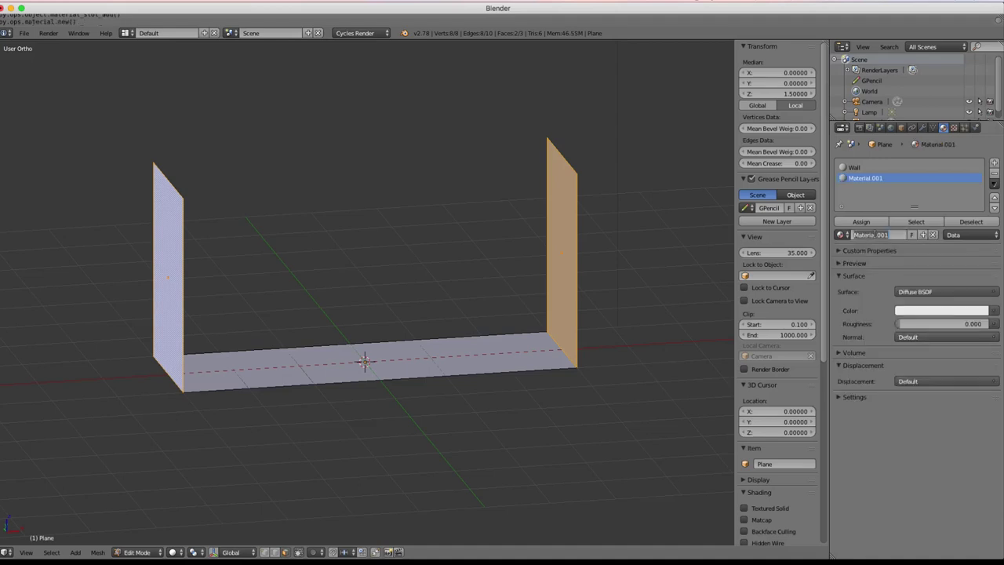
pyautogui.press('BackSpace')
pyautogui.write('Floor')
pyautogui.press('Return')
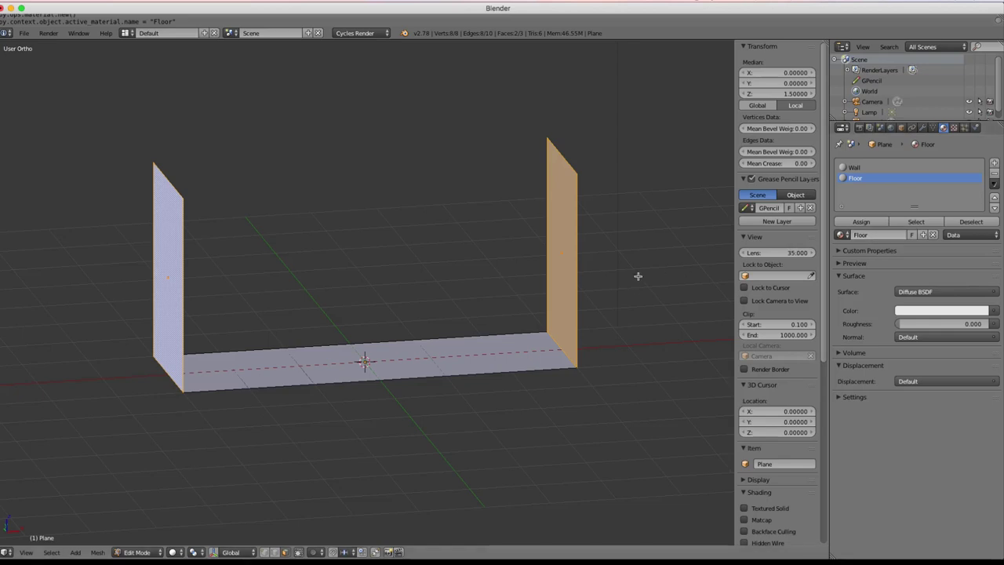
# Step: Assign the Floor material to the floor face and check which materials the wall and floor faces use
pyautogui.rightClick(393, 357)
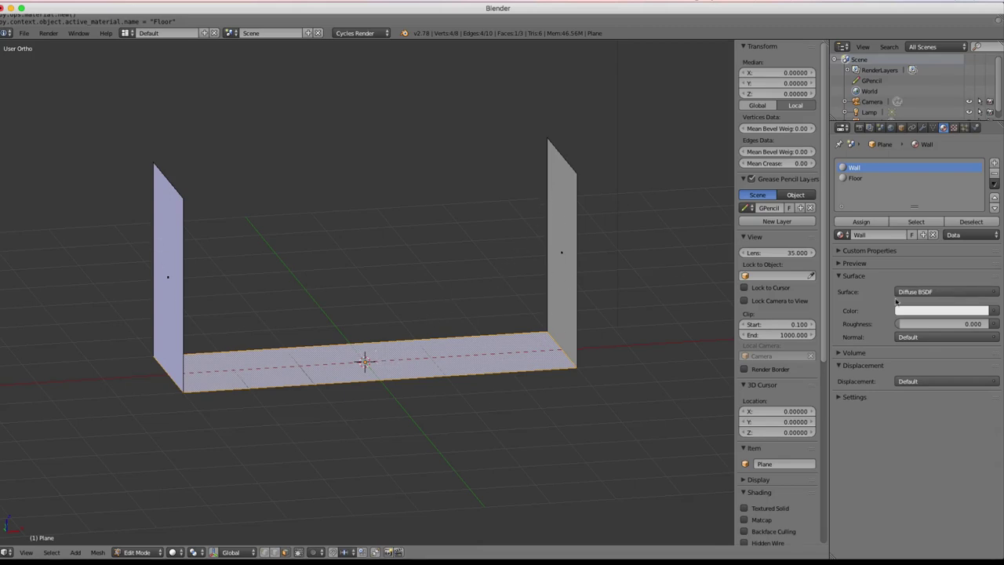
pyautogui.click(854, 179)
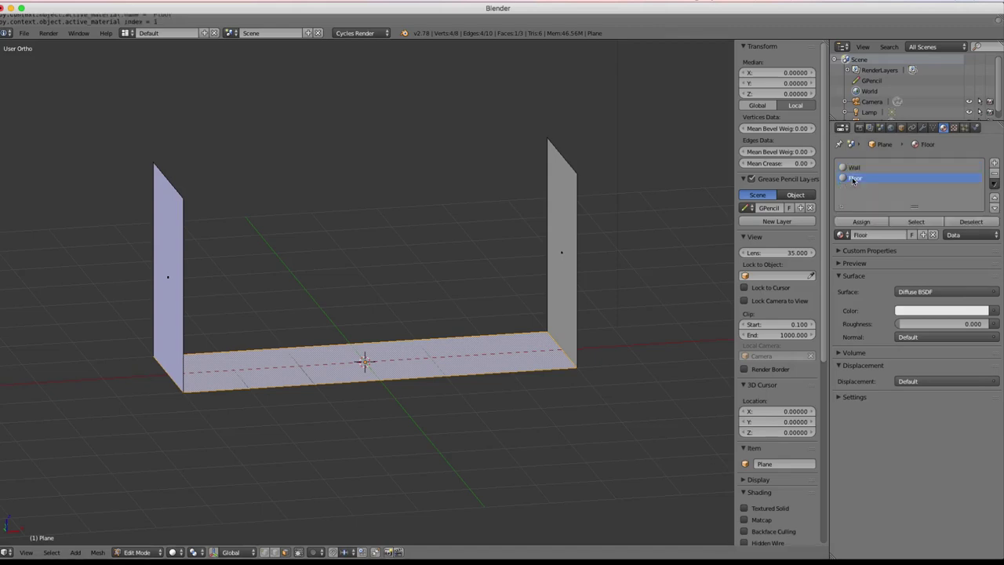
pyautogui.click(861, 223)
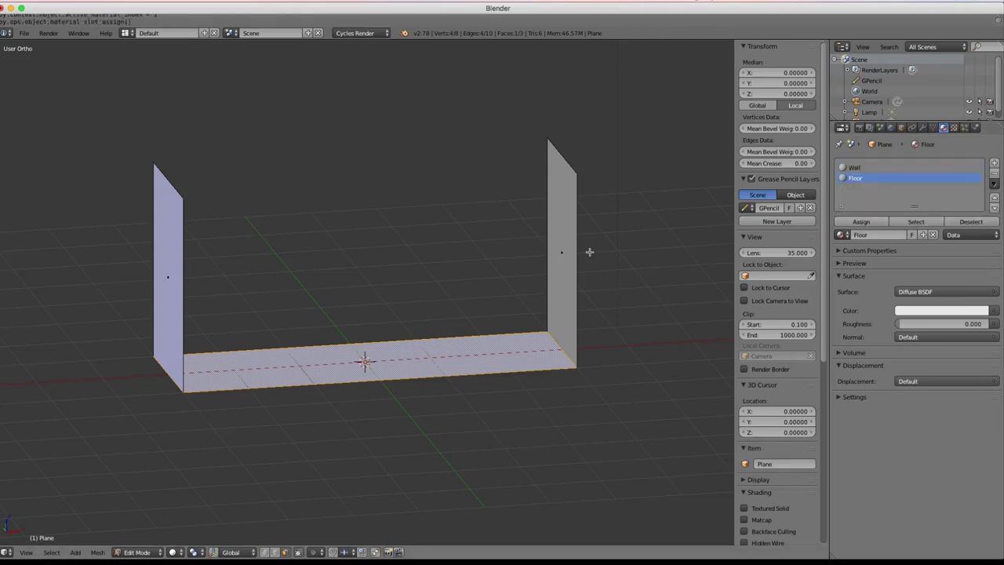
pyautogui.rightClick(563, 253)
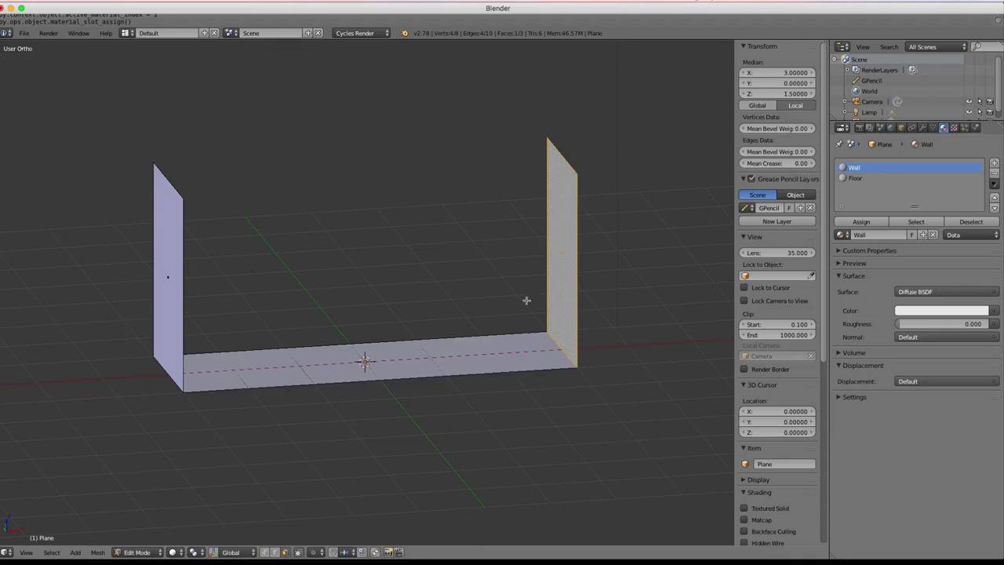
pyautogui.rightClick(366, 361)
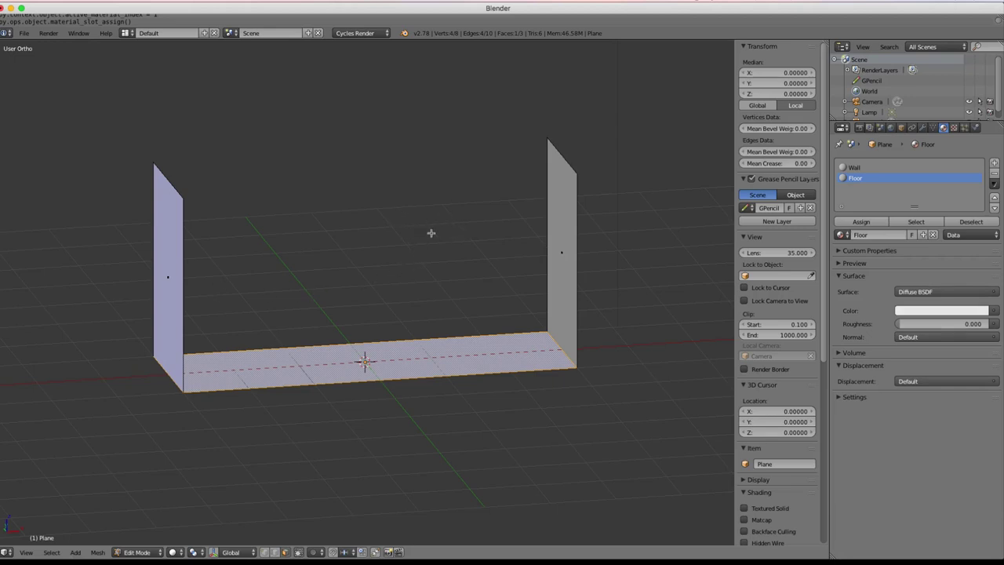
# Step: Start an FBX export into the _FBX folder, using the existing basic-level-straight.fbx as the target file
pyautogui.click(27, 34)
pyautogui.moveTo(59, 238)
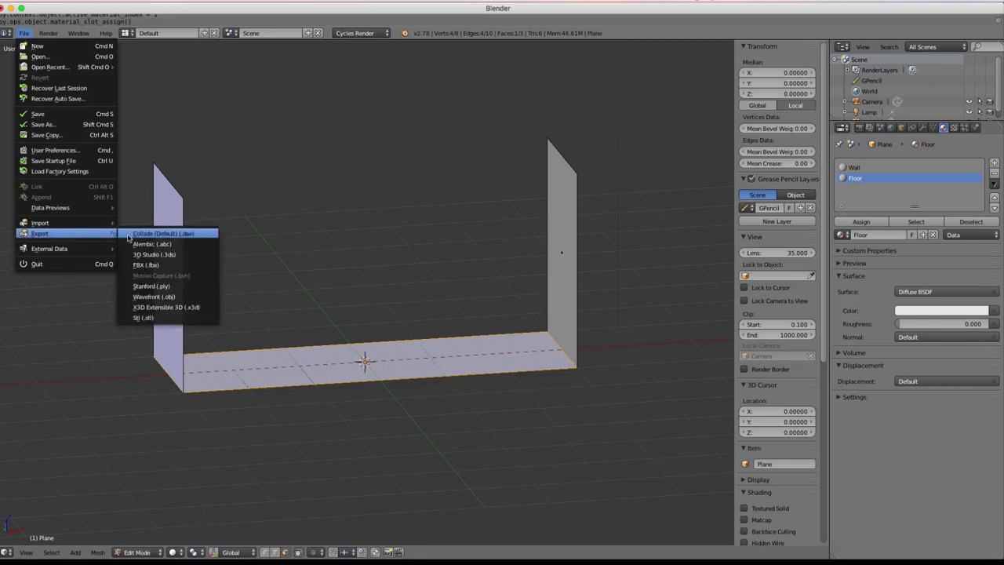
pyautogui.click(162, 267)
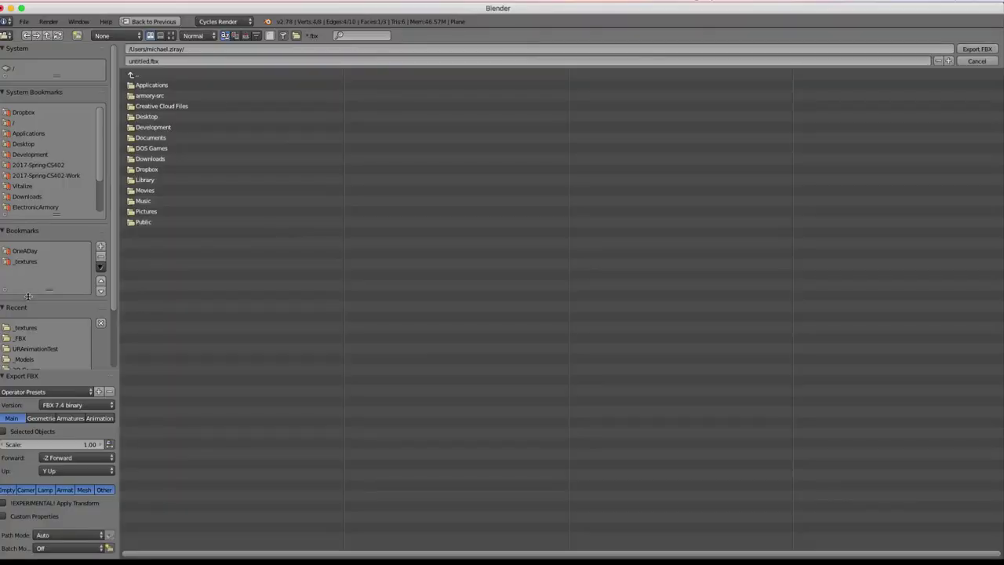
pyautogui.click(23, 339)
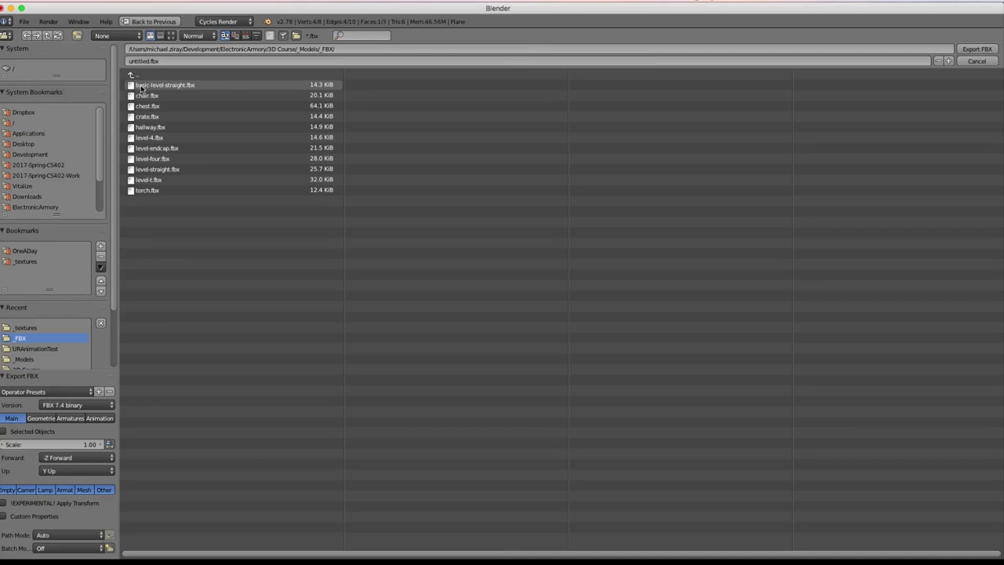
pyautogui.click(179, 88)
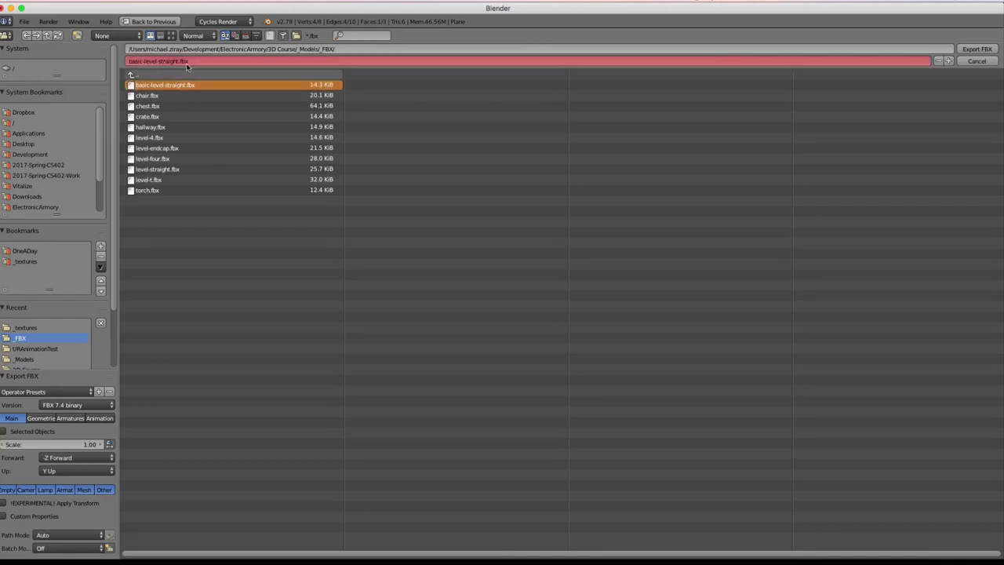
# Step: Enlarge the FBX export options for reading and limit the export to selected objects
pyautogui.moveTo(121, 352); pyautogui.dragTo(182, 218)
pyautogui.keyDown('ctrl'); pyautogui.moveTo(163, 352); pyautogui.dragTo(163, 288, button='middle'); pyautogui.keyUp('ctrl')
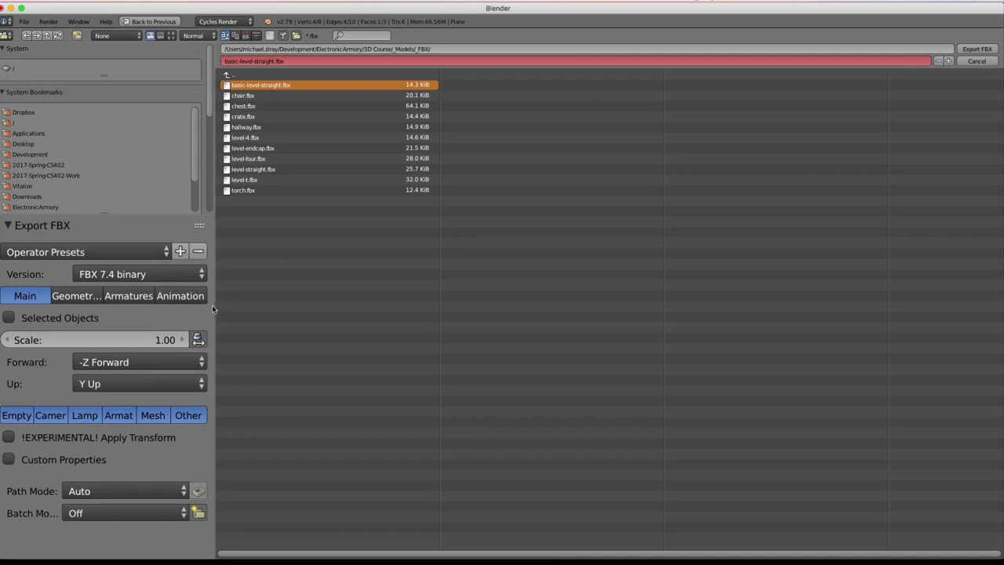
pyautogui.moveTo(216, 306); pyautogui.dragTo(285, 295)
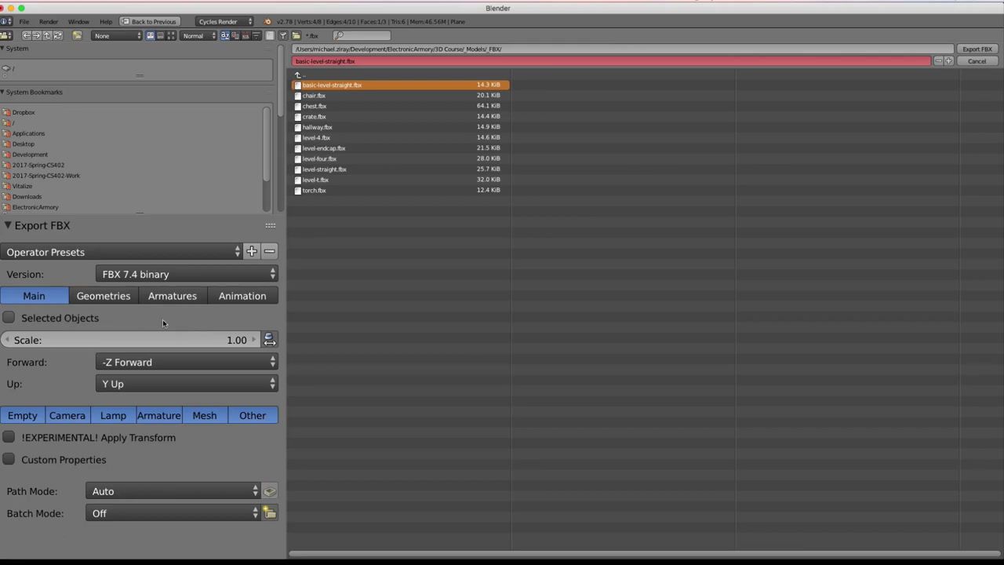
pyautogui.click(20, 322)
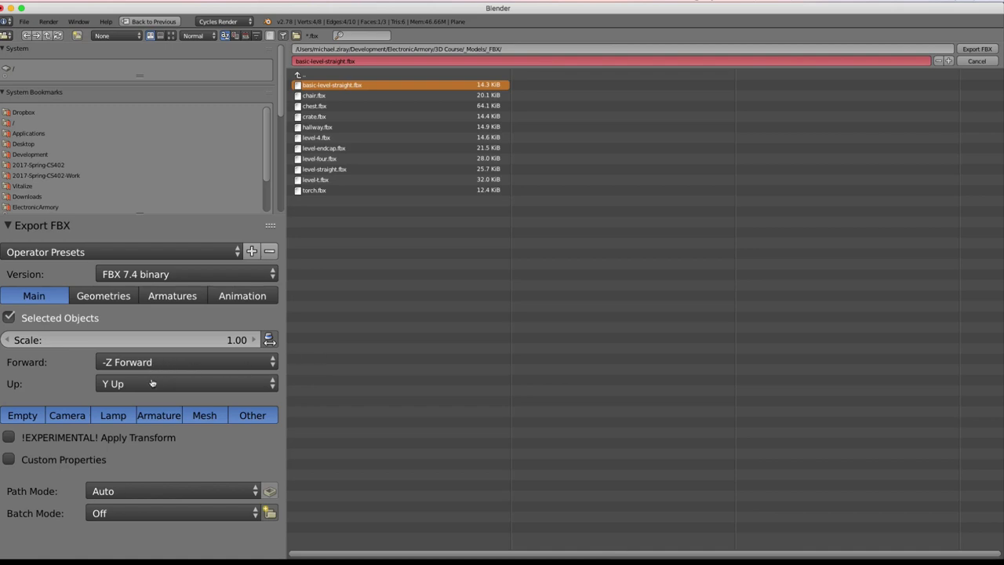
# Step: Consult the Blender-Unreal-Unity.jpg axis reference image and set the FBX export axes to -Y Forward and Z Up
pyautogui.press('super+Tab')
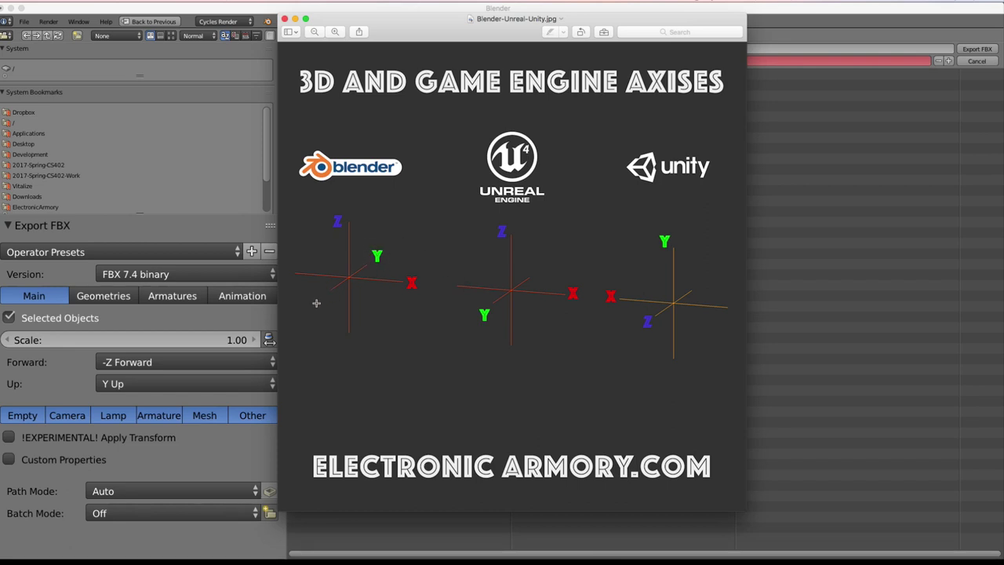
pyautogui.click(130, 362)
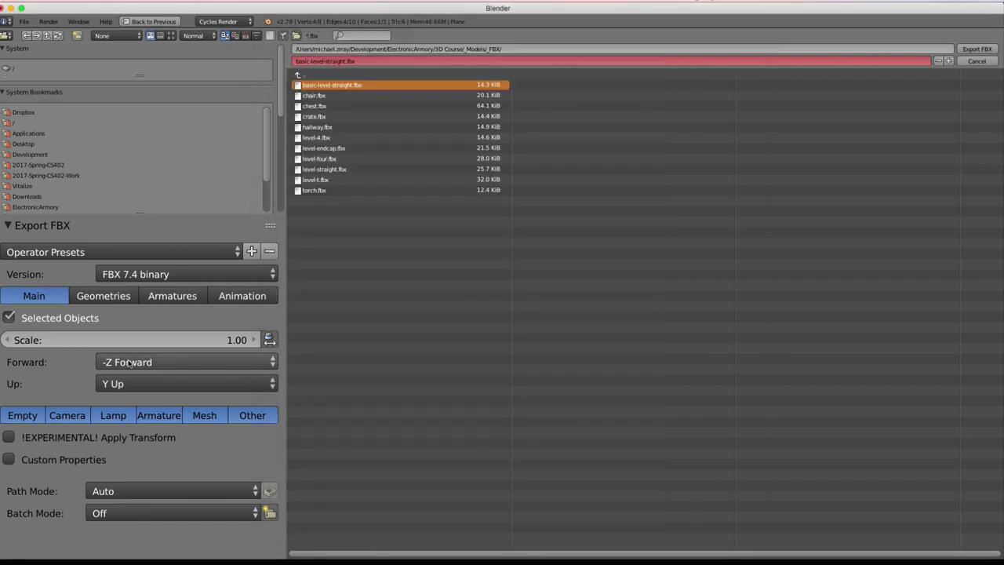
pyautogui.click(130, 362)
pyautogui.click(129, 268)
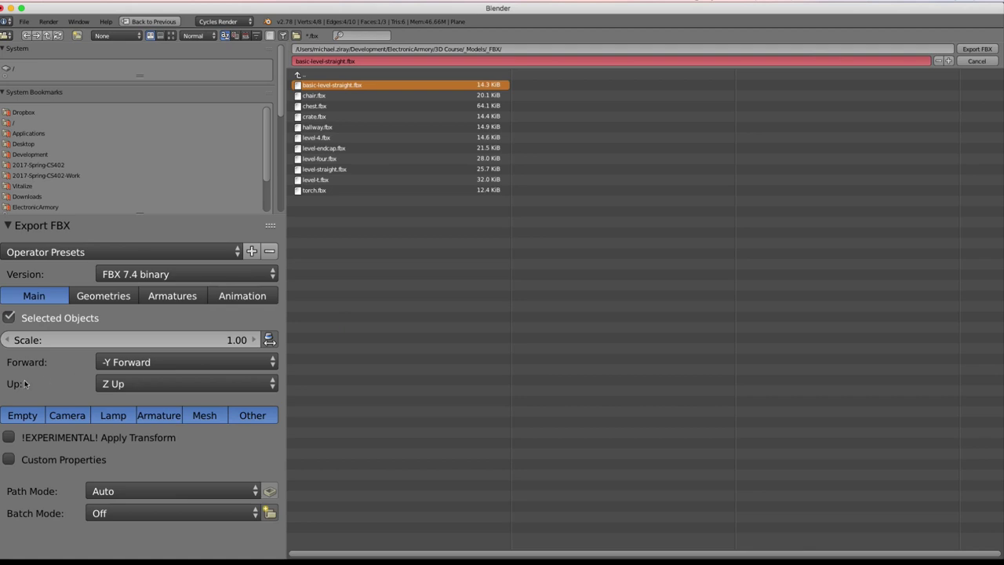
pyautogui.click(118, 386)
pyautogui.click(117, 324)
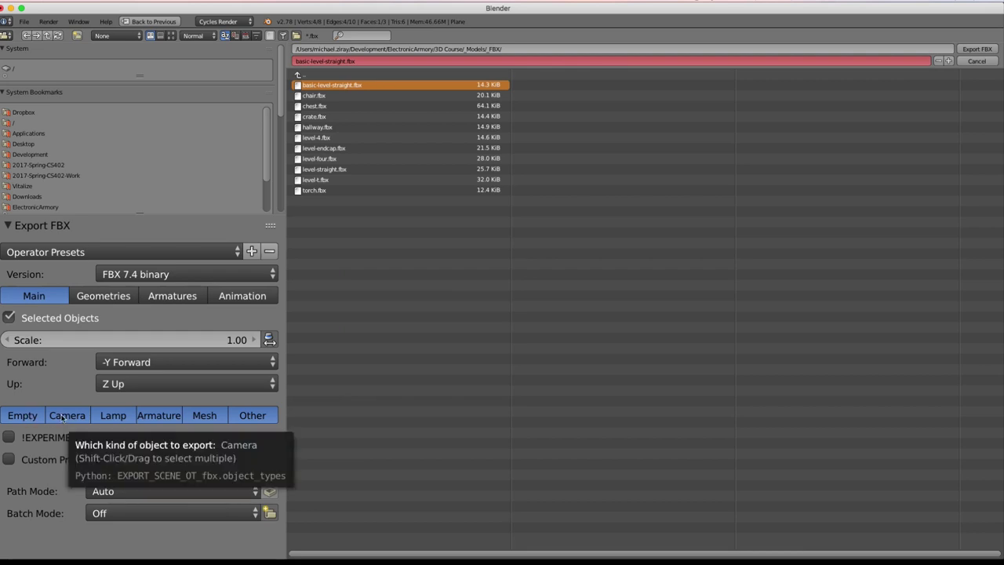
# Step: Restrict the exported object types to Armature and Mesh, and set the geometry smoothing to Edge
pyautogui.click(155, 419)
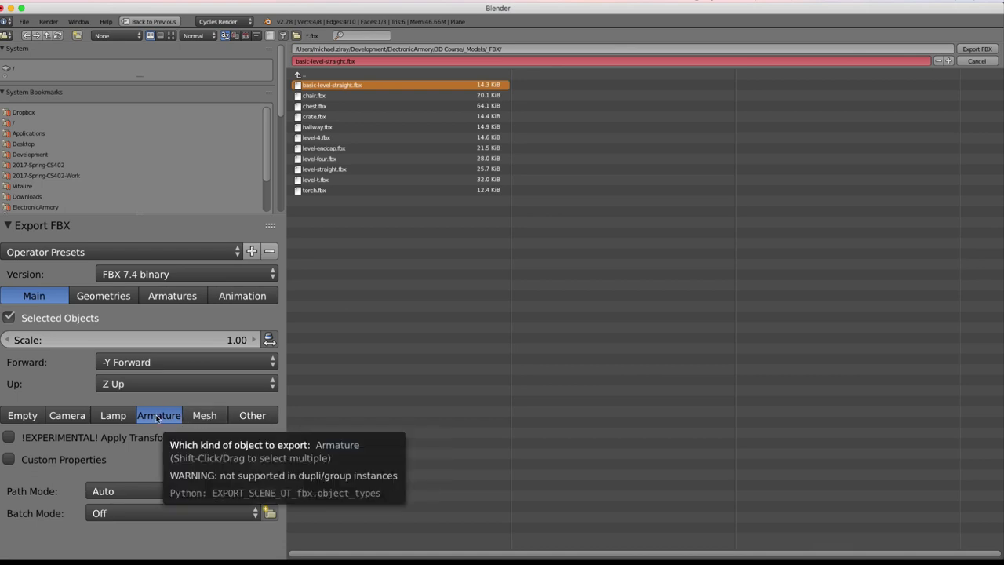
pyautogui.keyDown('shift'); pyautogui.click(210, 416); pyautogui.keyUp('shift')
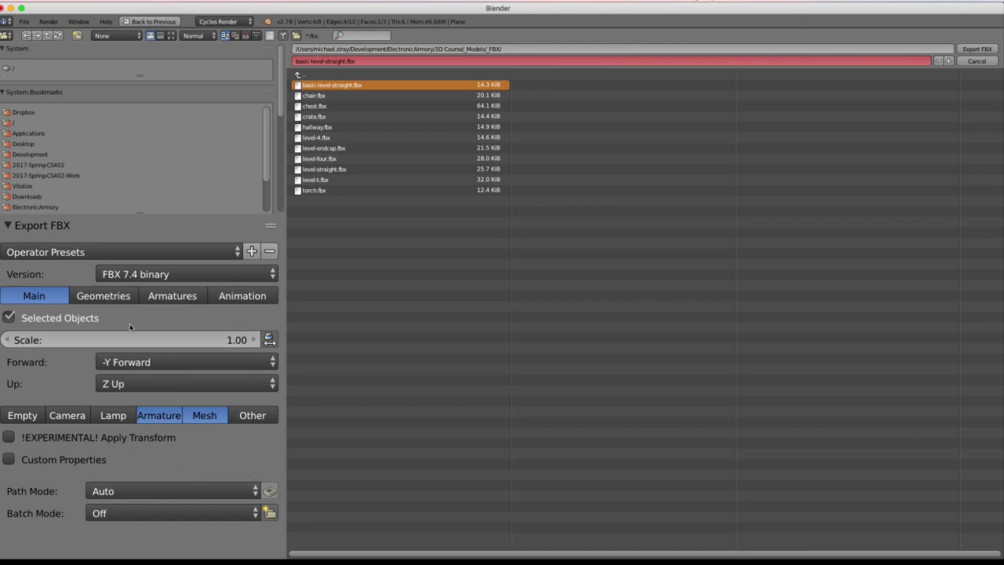
pyautogui.click(109, 298)
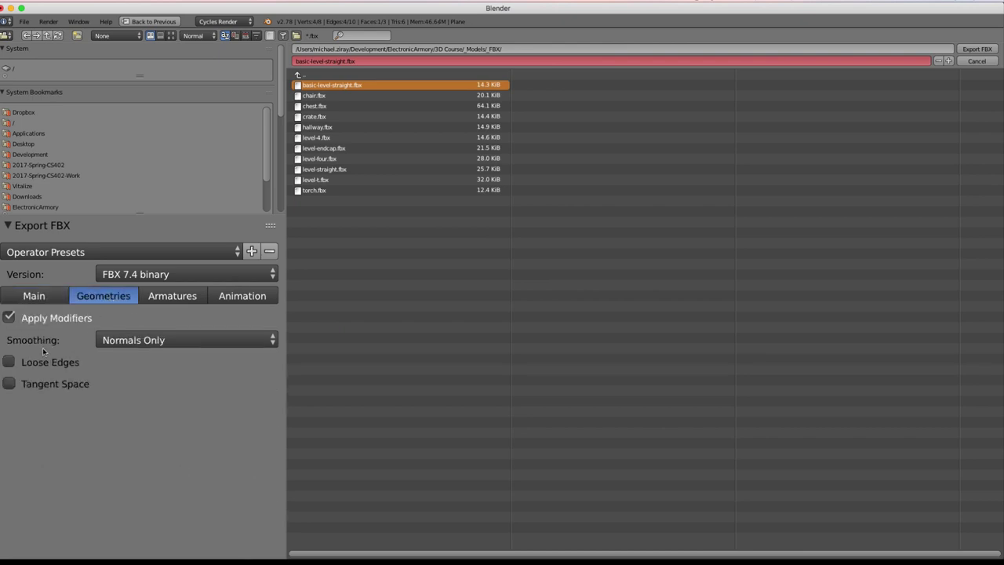
pyautogui.click(117, 338)
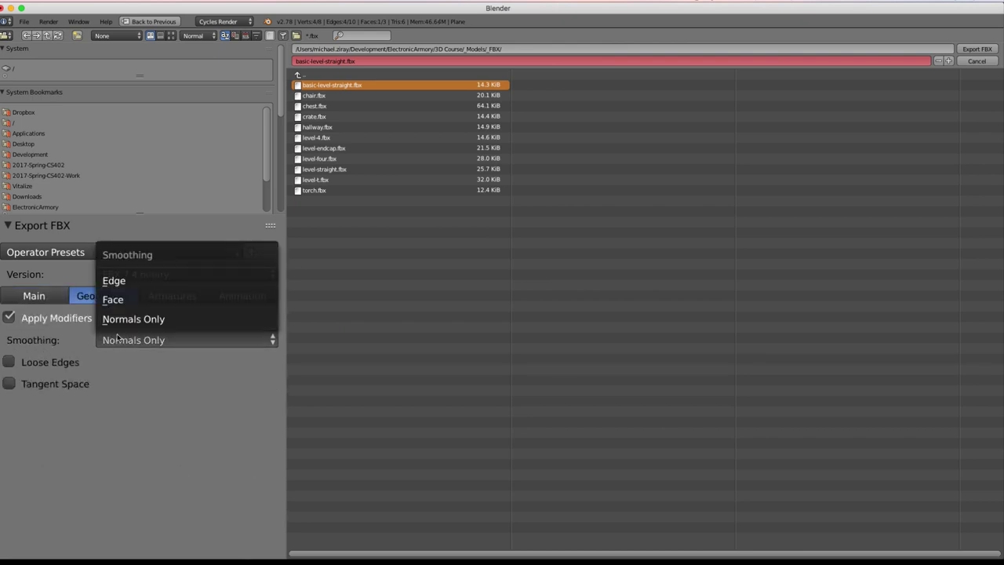
pyautogui.click(118, 282)
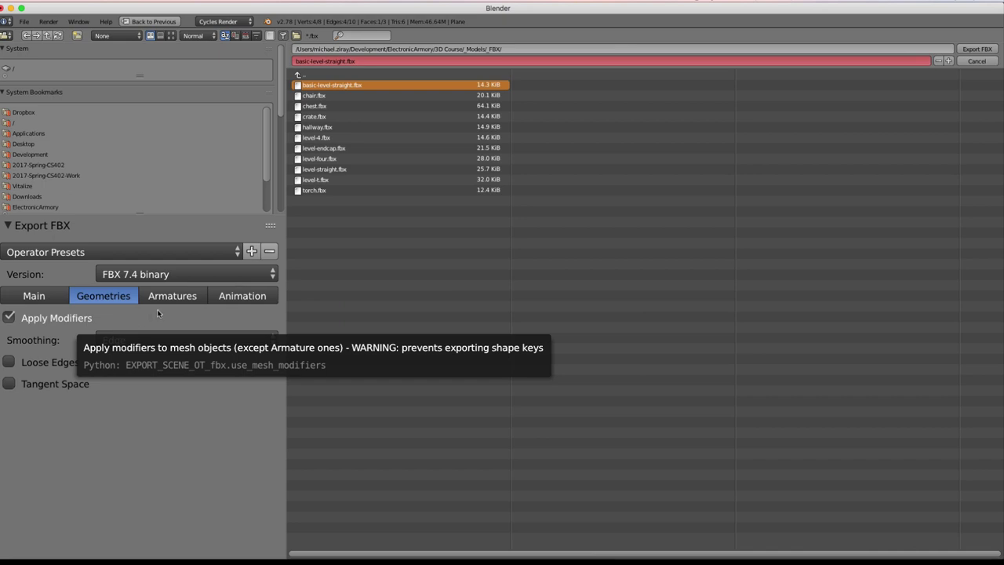
# Step: Apply the Unreal Engine Export operator preset and export the model to basic-level-straight.fbx
pyautogui.click(181, 299)
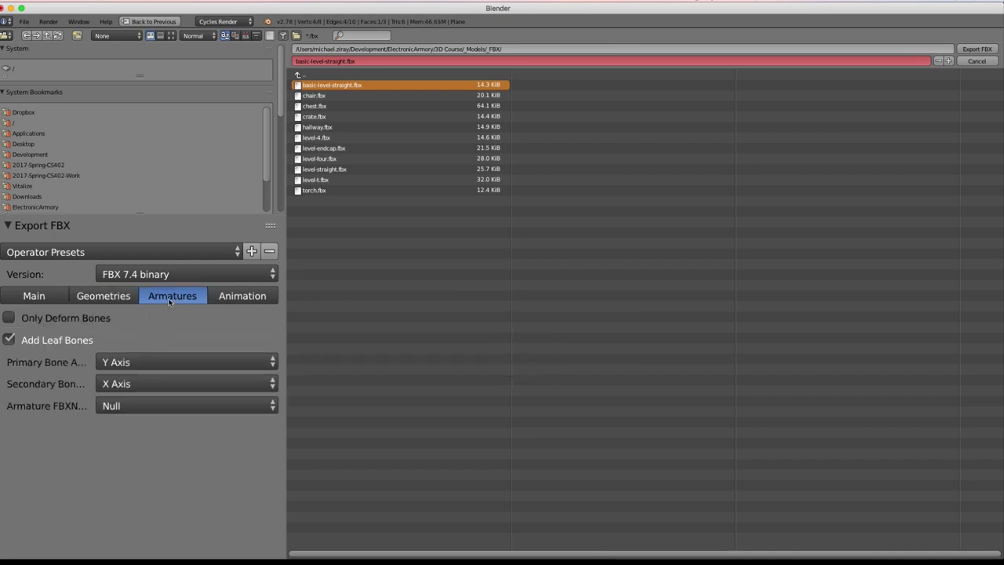
pyautogui.click(214, 303)
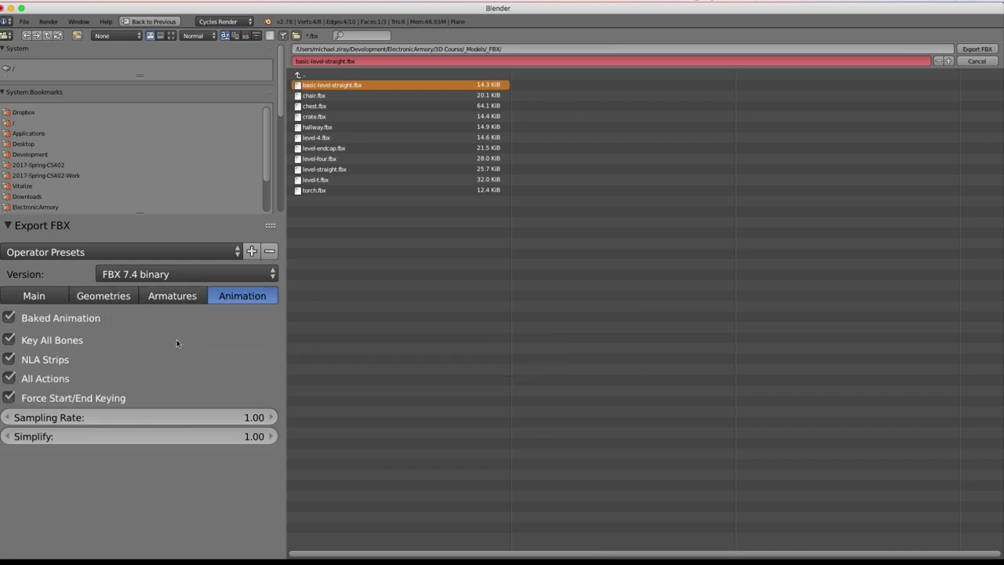
pyautogui.click(252, 252)
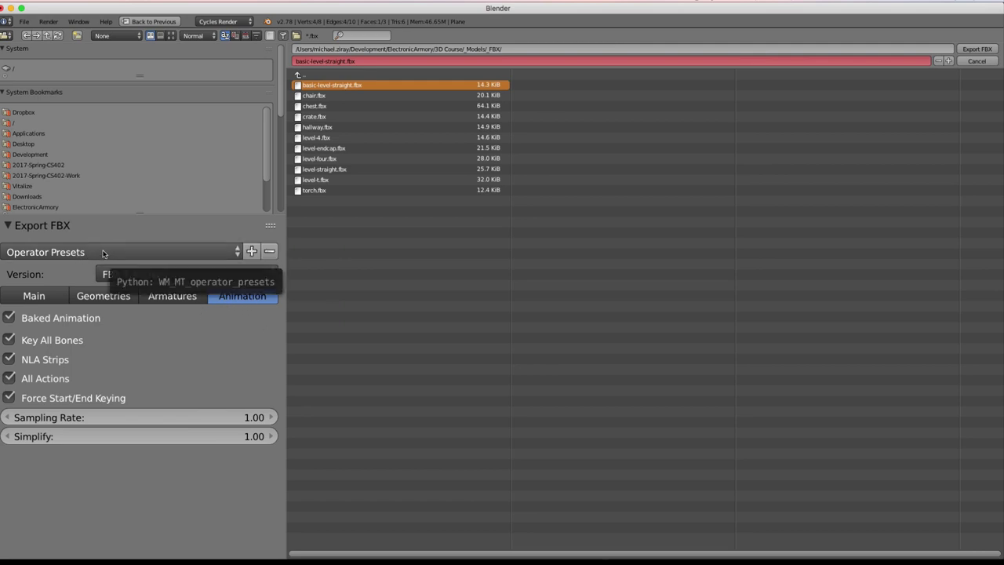
pyautogui.click(224, 252)
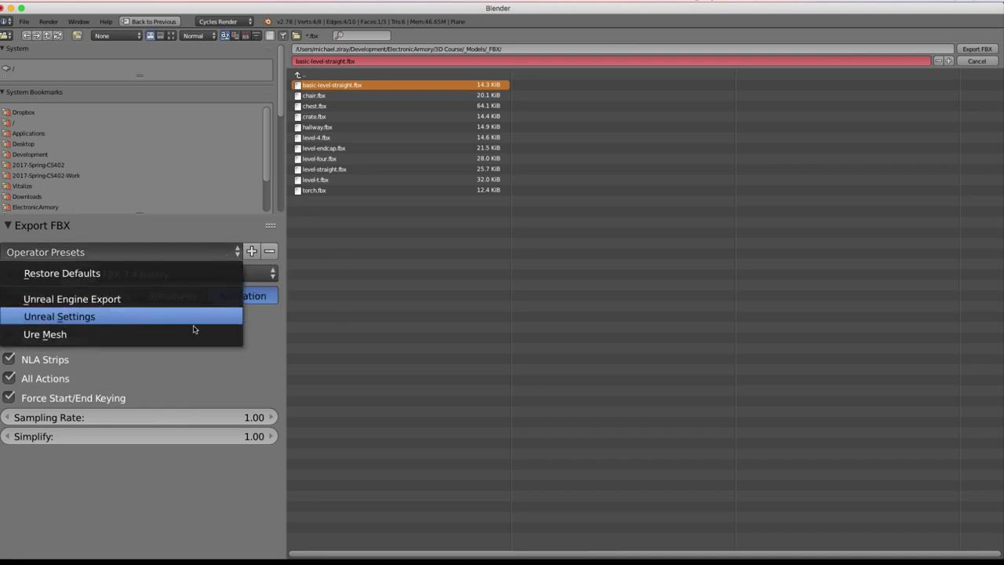
pyautogui.click(128, 300)
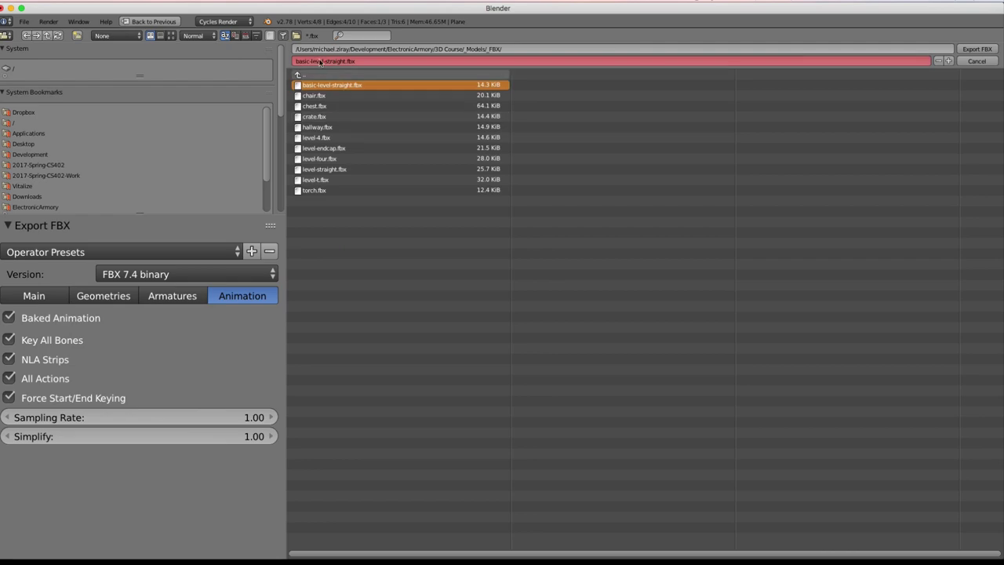
pyautogui.click(977, 50)
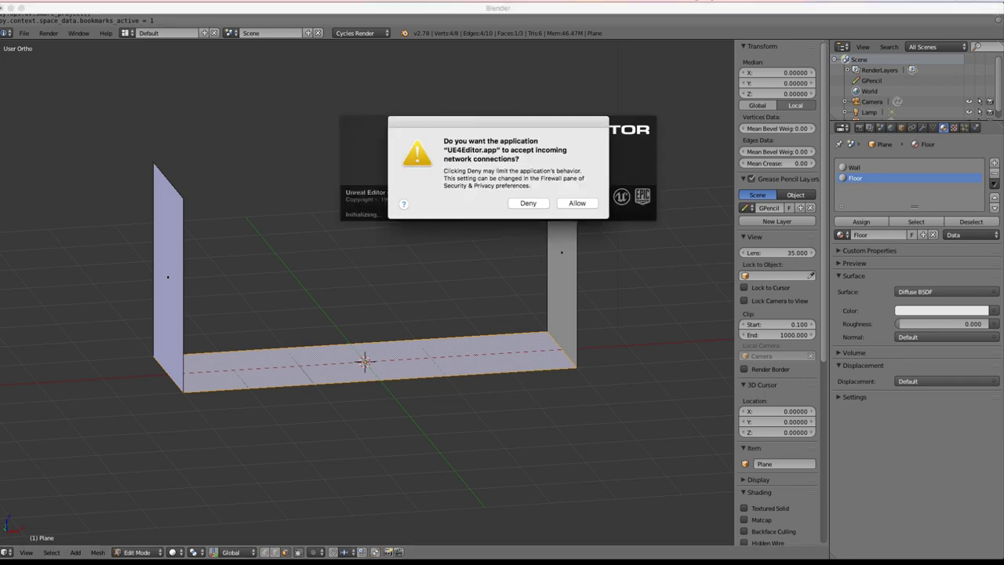
# Step: Allow UE4Editor's incoming network connections and create a C++ Basic Code project named MyProject2 with no starter content in Unreal Editor
pyautogui.click(577, 203)
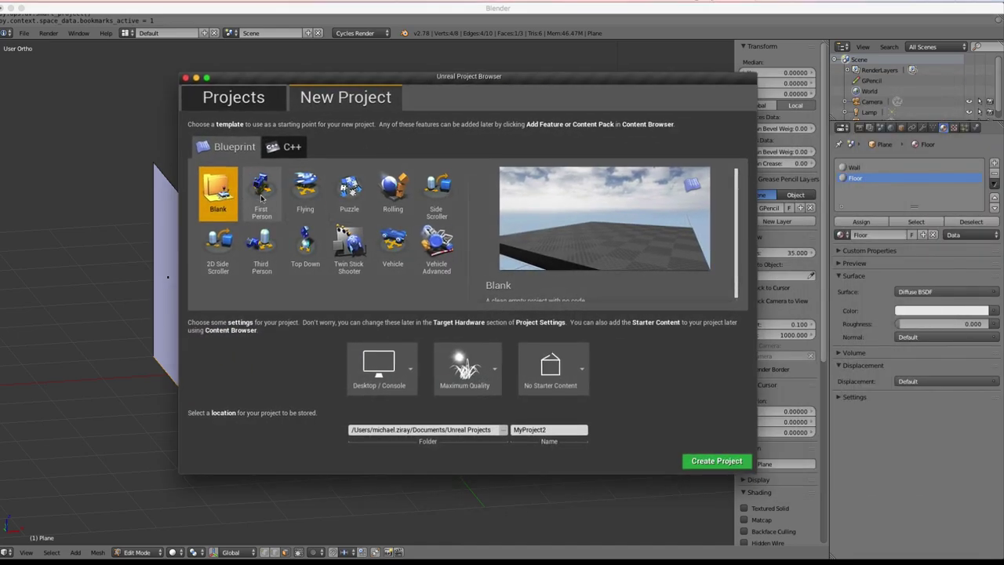
pyautogui.click(286, 147)
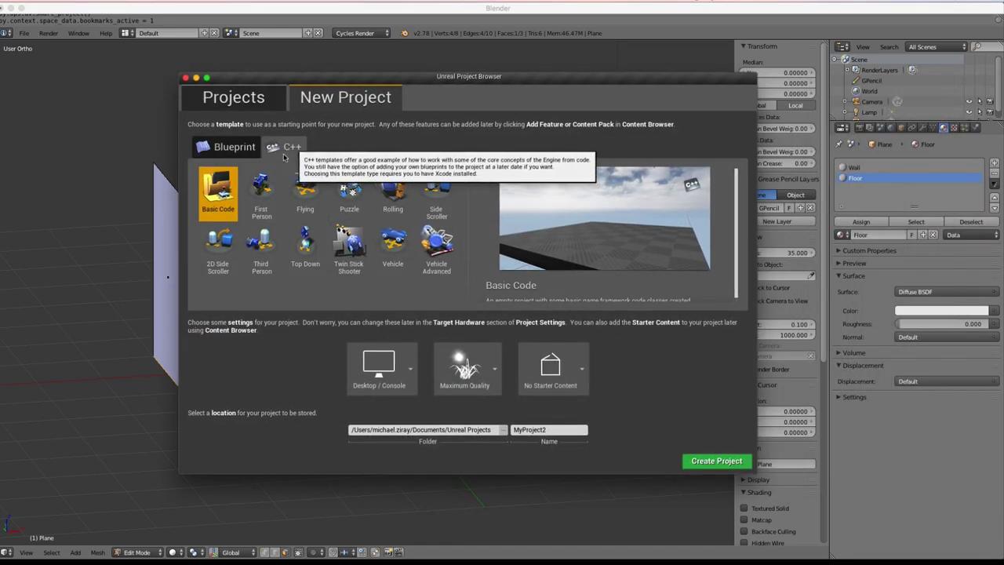
pyautogui.click(561, 375)
pyautogui.click(594, 384)
pyautogui.click(520, 430)
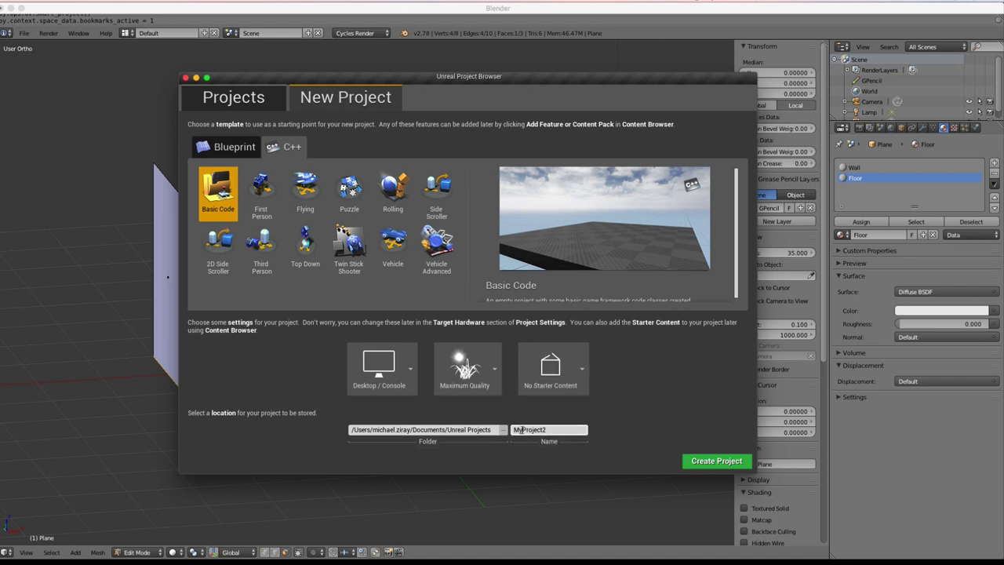
pyautogui.click(706, 459)
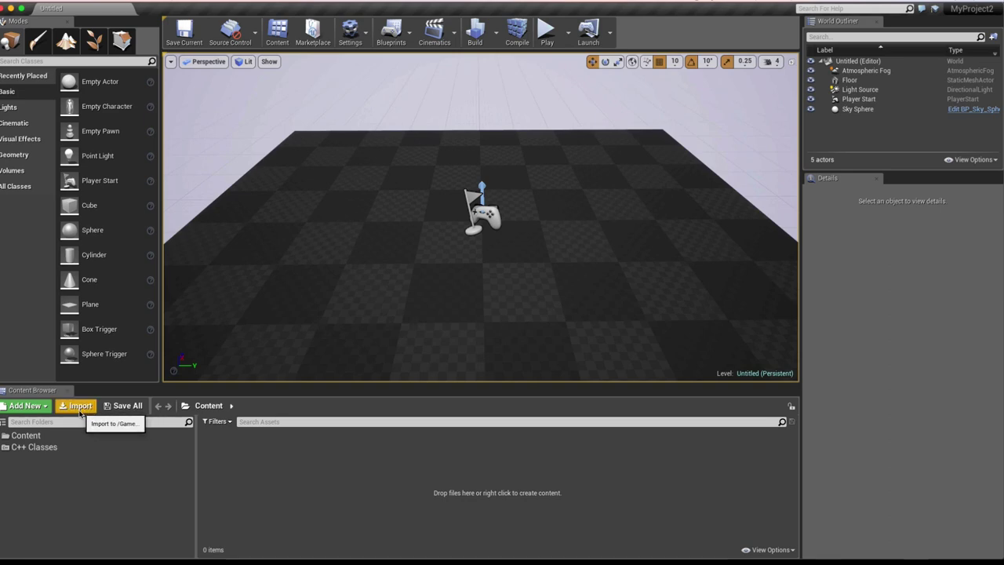
# Step: Add the Starter Content pack from the available content packs to the project
pyautogui.click(35, 405)
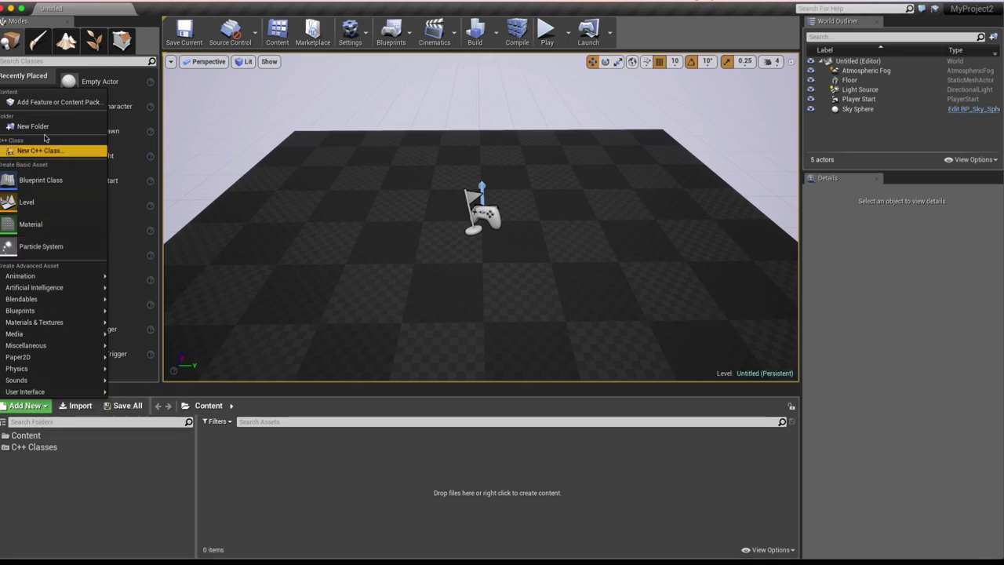
pyautogui.click(35, 105)
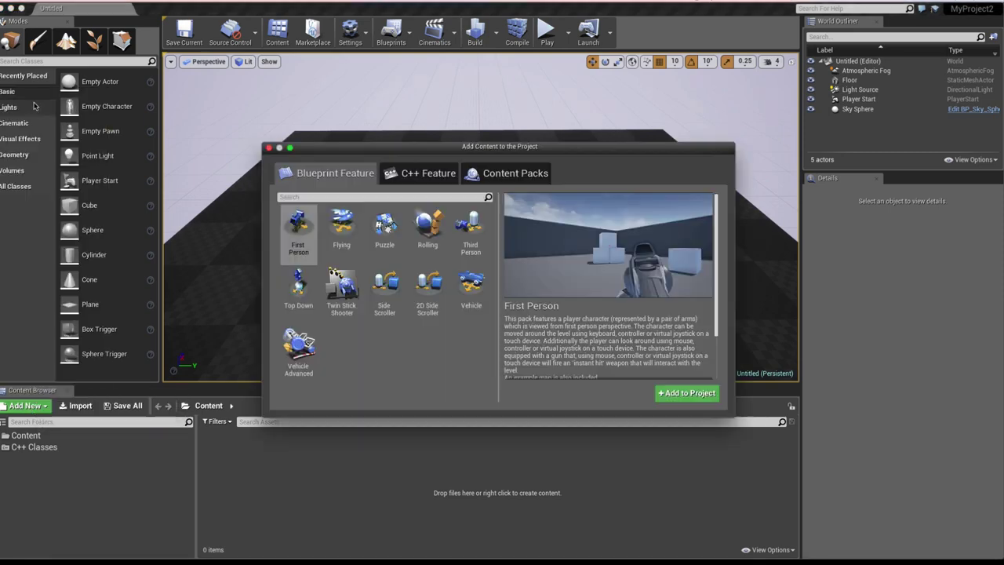
pyautogui.click(486, 176)
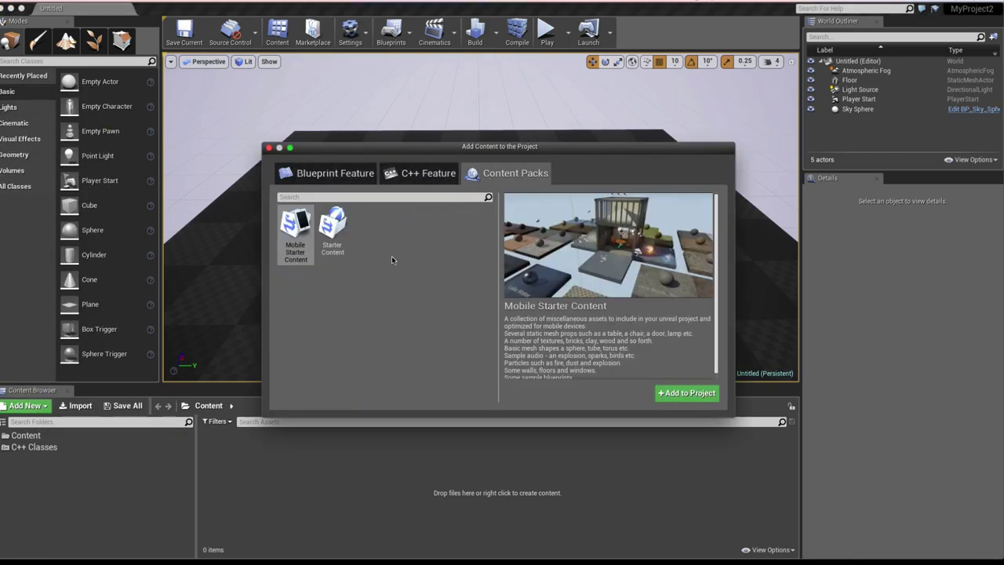
pyautogui.click(339, 233)
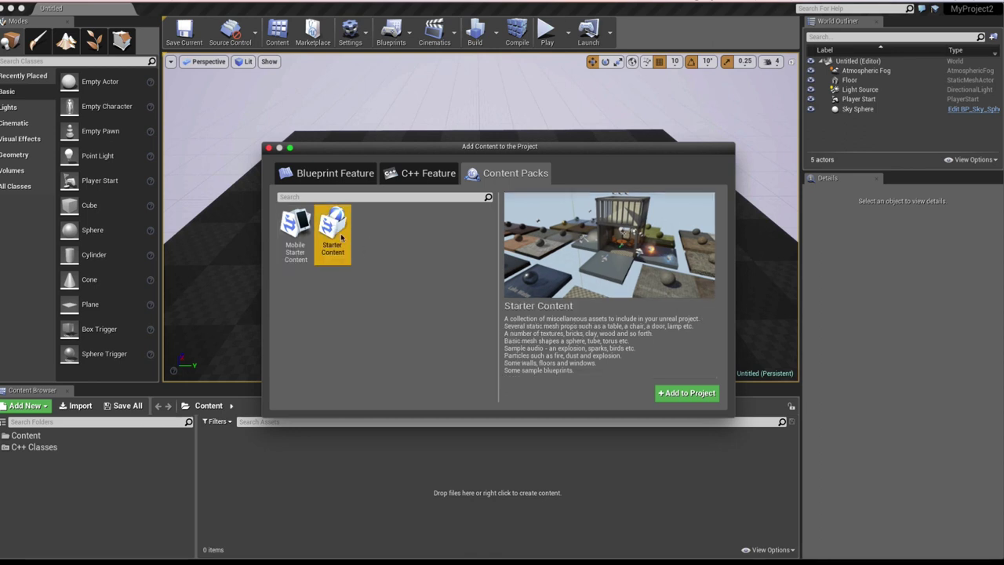
pyautogui.click(680, 394)
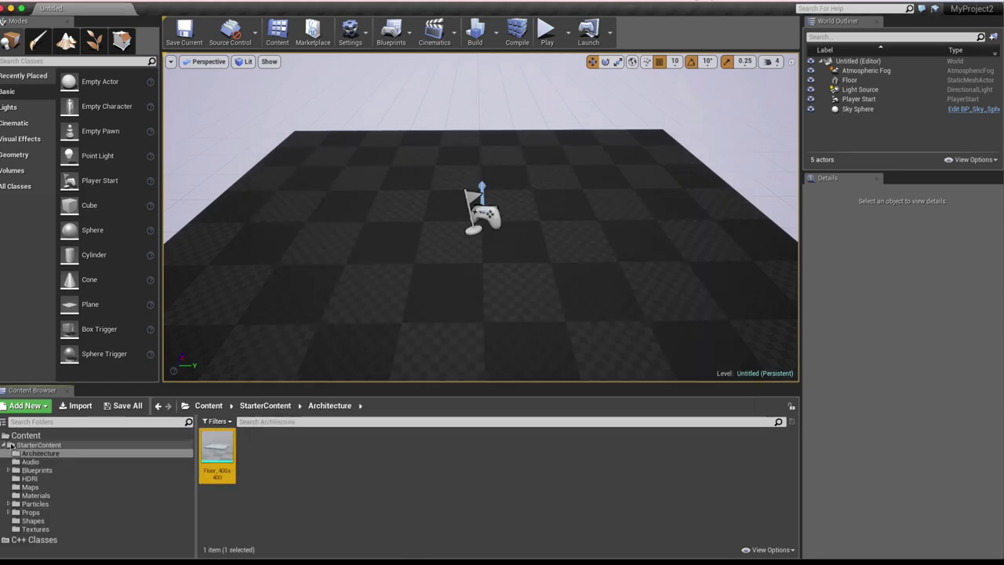
# Step: Create a new folder directly under Content and rename it Custom
pyautogui.click(6, 446)
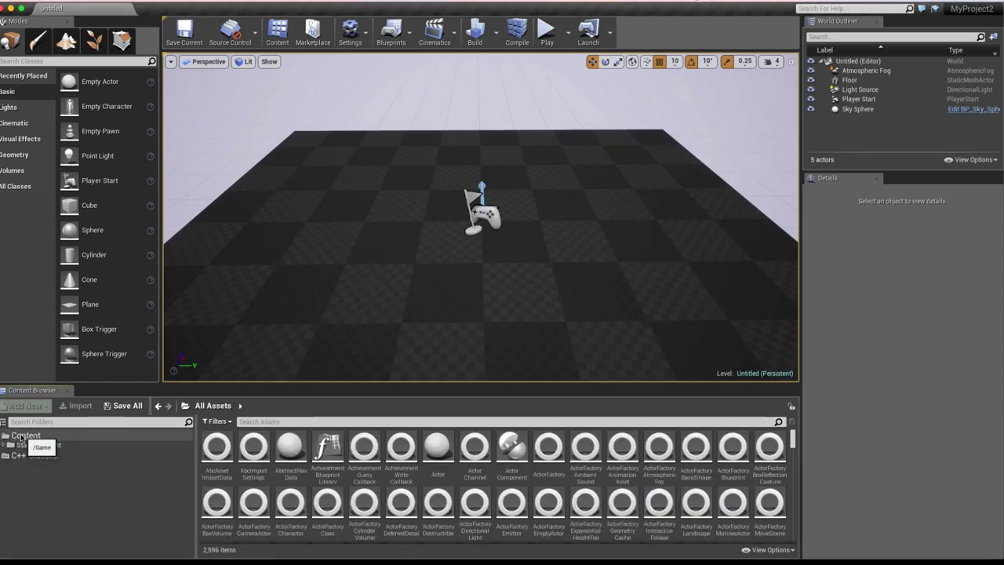
pyautogui.click(25, 436)
pyautogui.rightClick(30, 439)
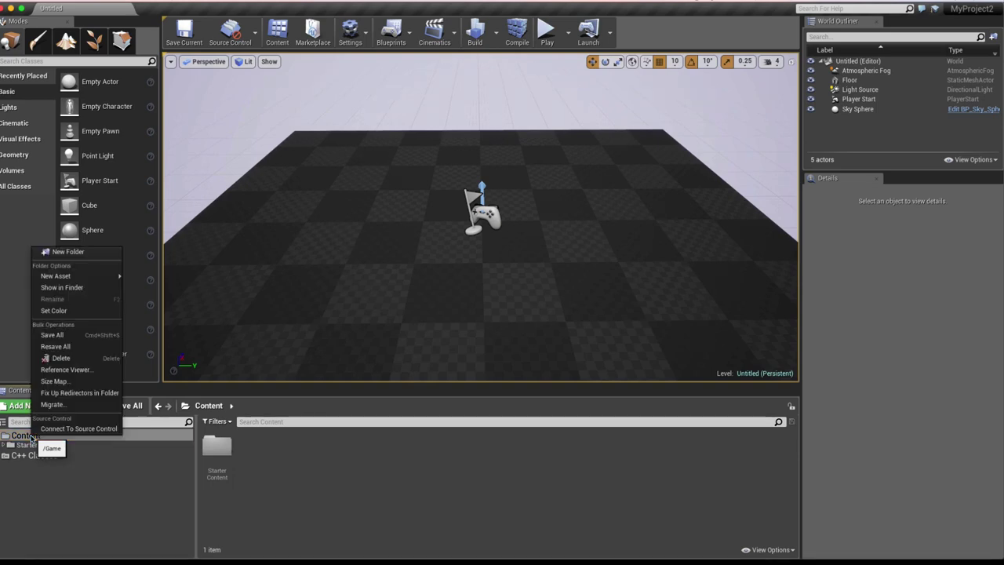
pyautogui.click(80, 253)
pyautogui.press('Return')
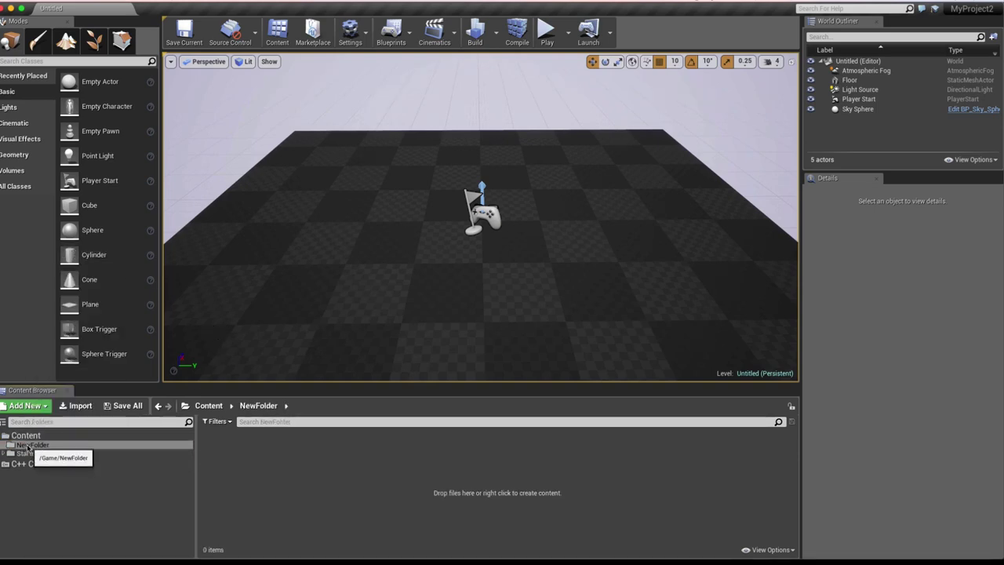
pyautogui.click(33, 445)
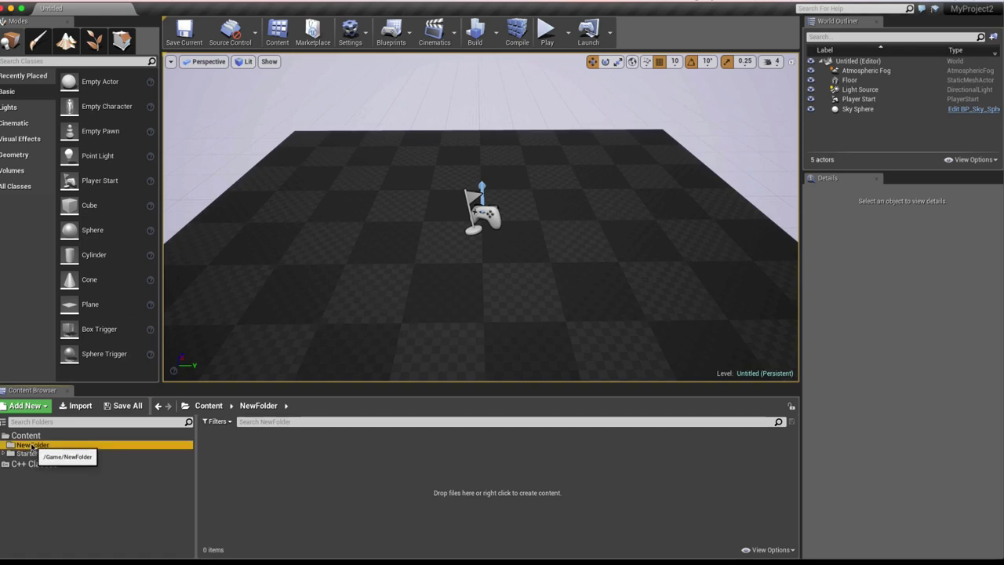
pyautogui.rightClick(32, 446)
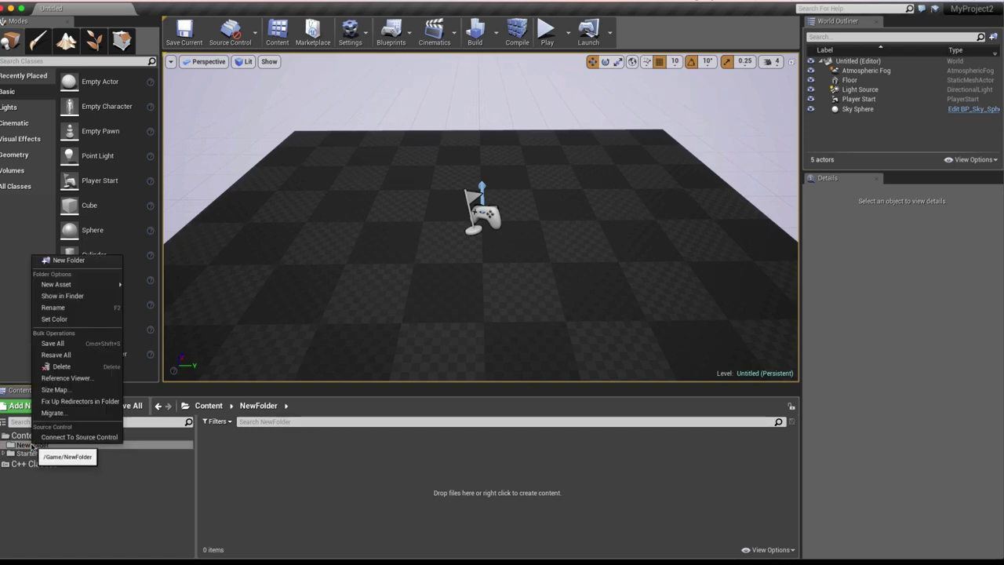
pyautogui.click(91, 308)
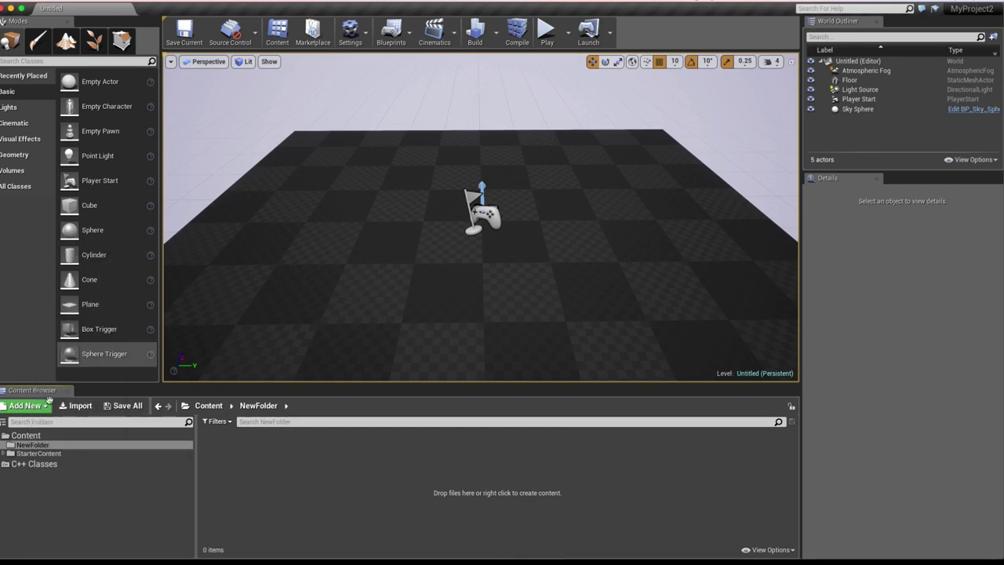
pyautogui.click(28, 445)
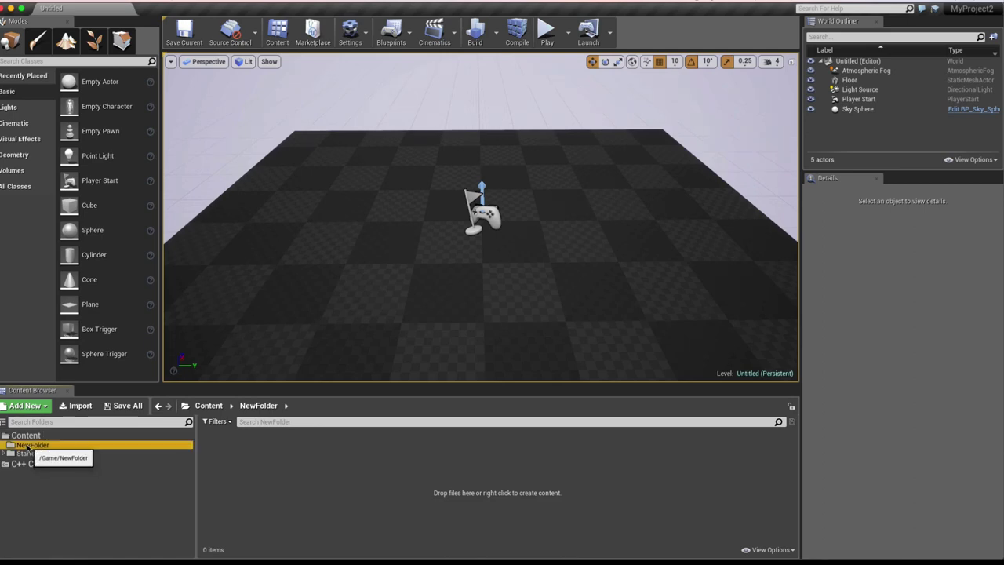
pyautogui.click(52, 445)
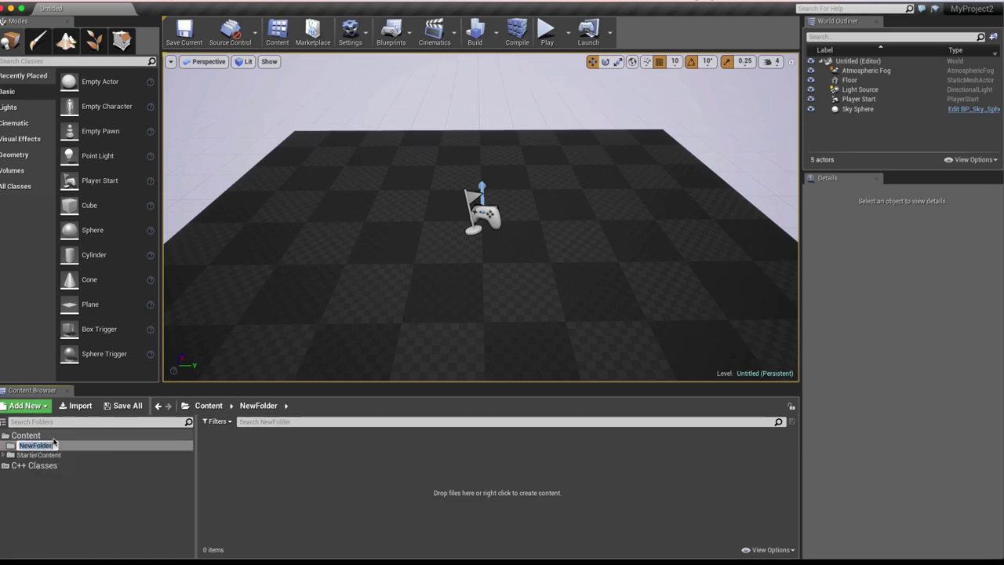
pyautogui.write('Custom')
pyautogui.press('Return')
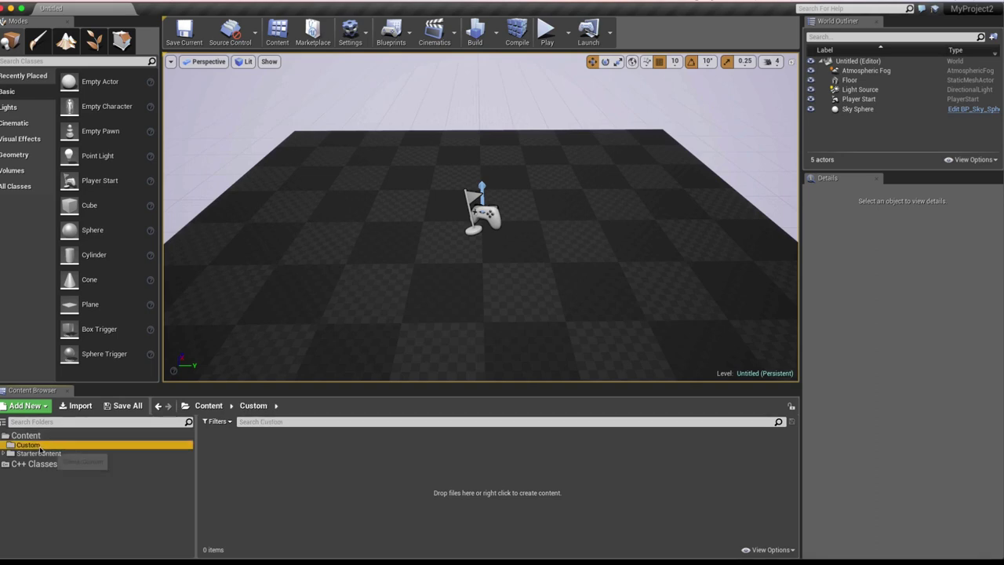
# Step: Create a subfolder named Meshes inside the Custom folder and open it
pyautogui.rightClick(275, 469)
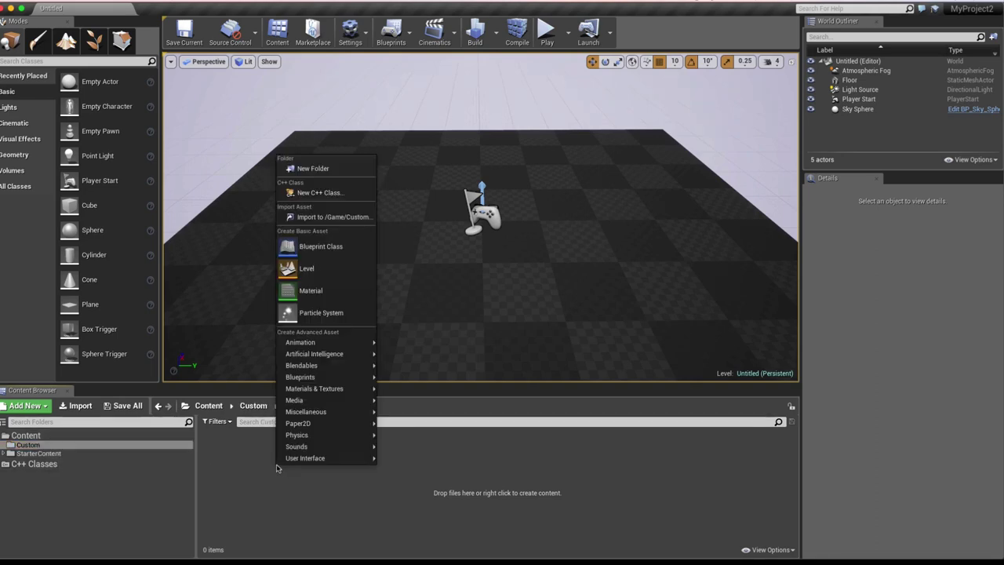
pyautogui.click(318, 170)
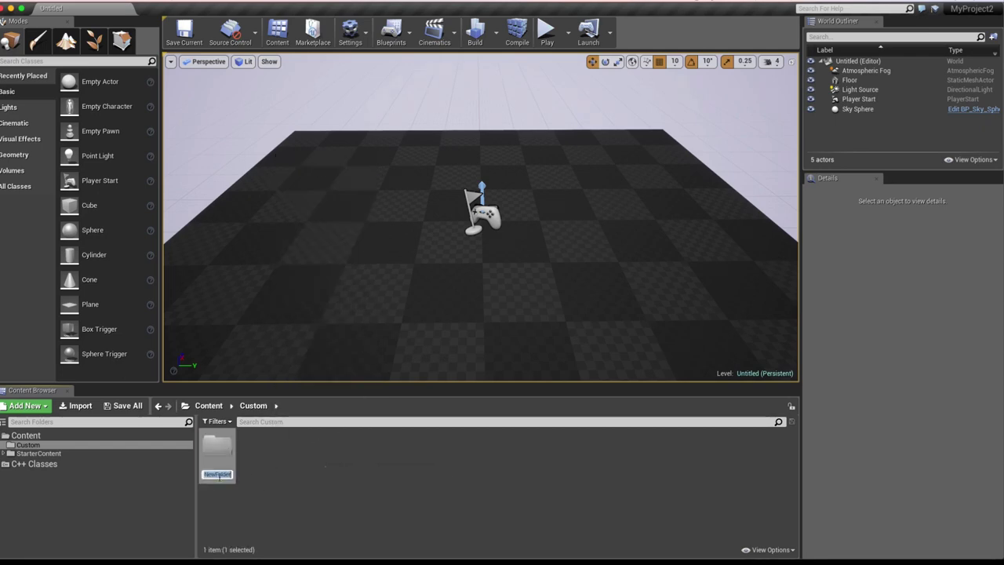
pyautogui.write('Ma')
pyautogui.press('Return')
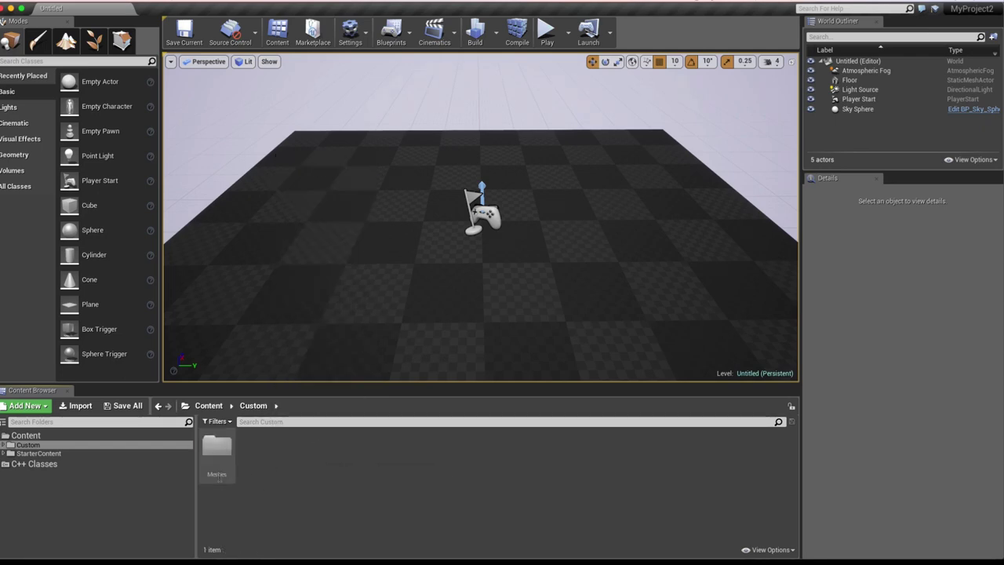
pyautogui.doubleClick(224, 459)
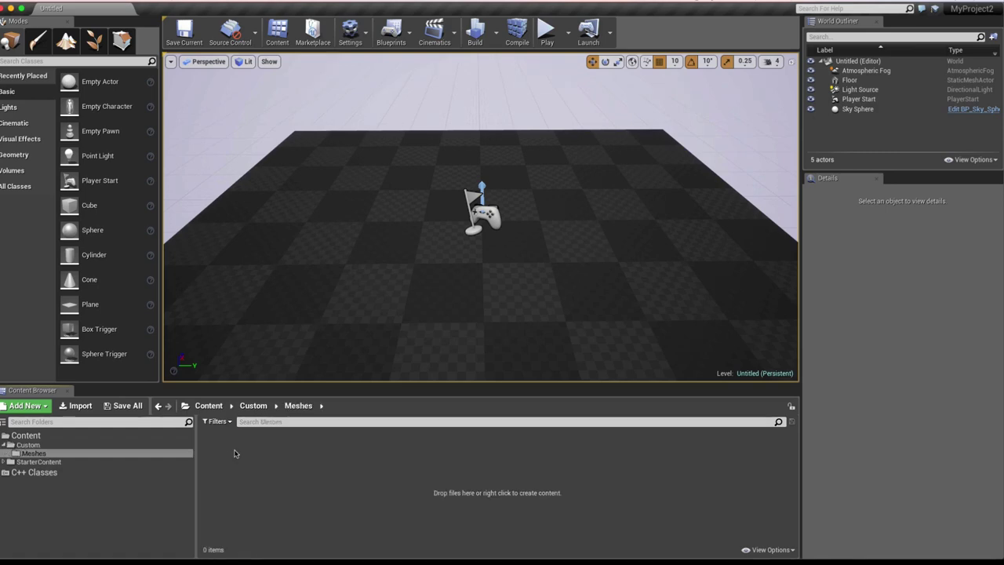
# Step: Import basic-level-straight.fbx from the _FBX folder into Meshes as a static mesh, without materials or textures
pyautogui.click(78, 405)
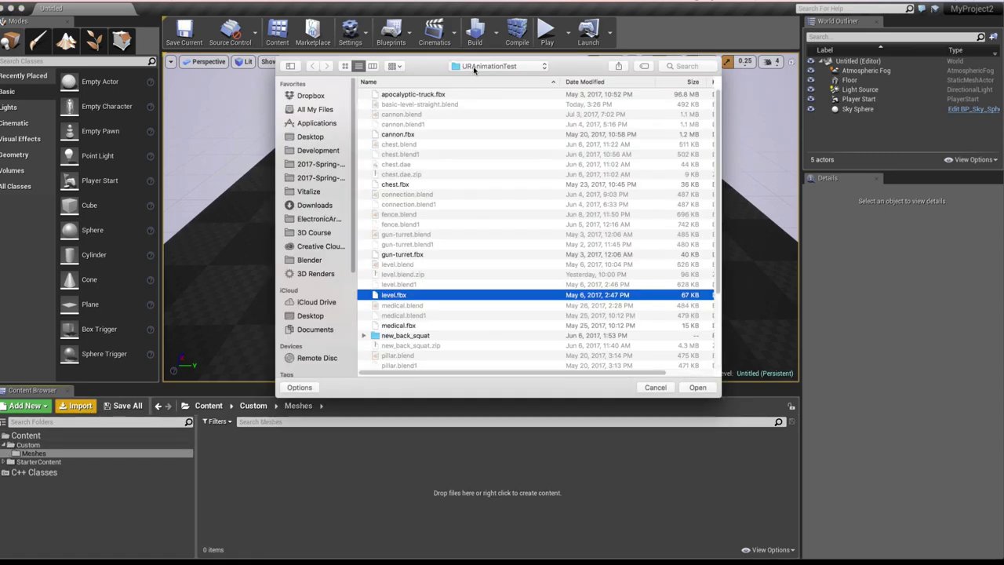
pyautogui.click(320, 234)
pyautogui.doubleClick(399, 105)
pyautogui.click(390, 94)
pyautogui.doubleClick(389, 95)
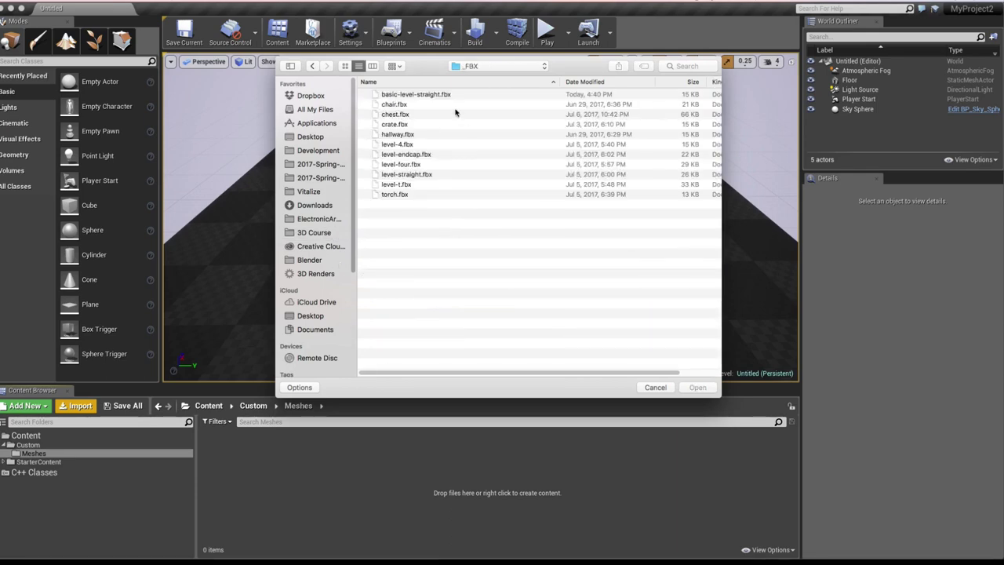
pyautogui.click(410, 95)
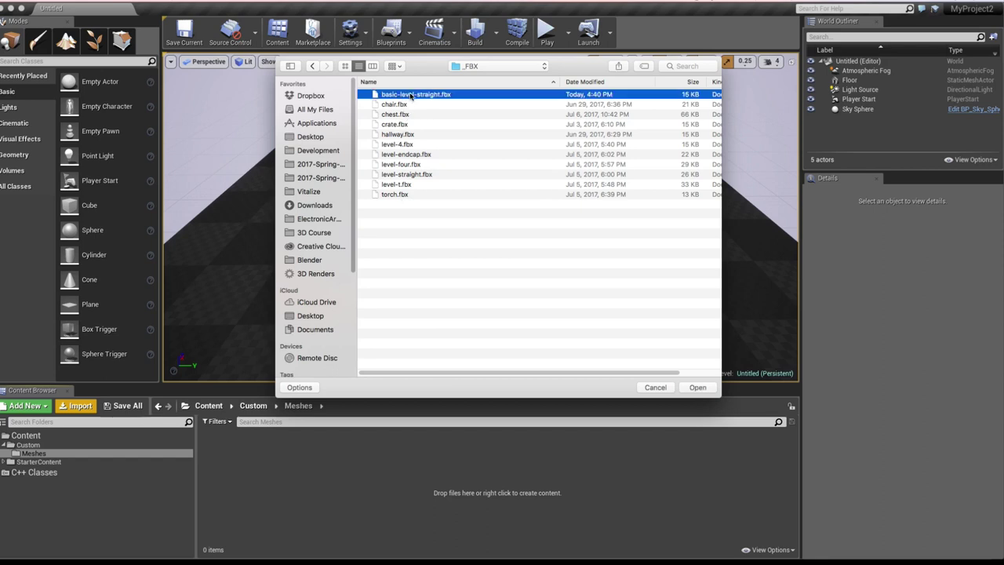
pyautogui.click(697, 387)
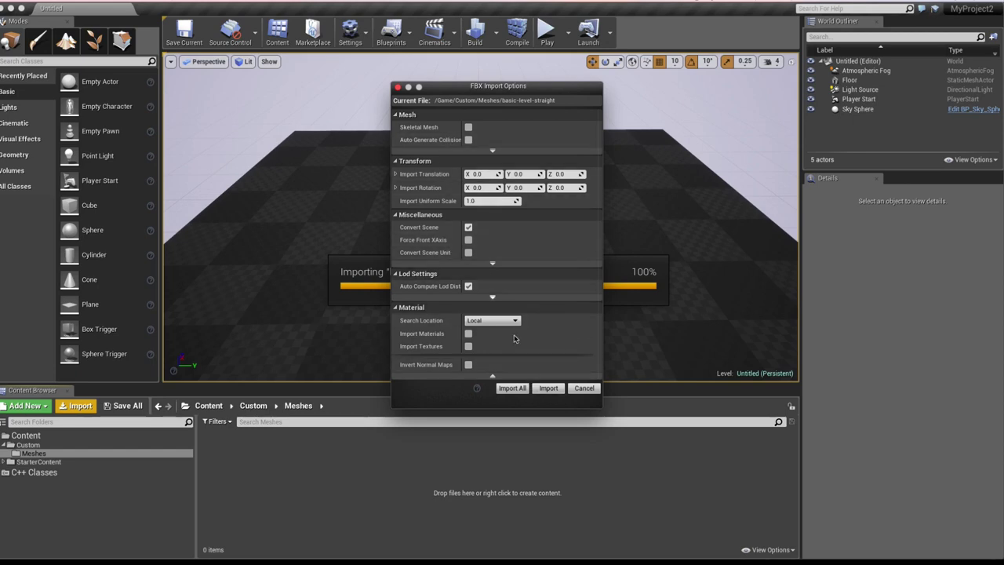
pyautogui.click(515, 389)
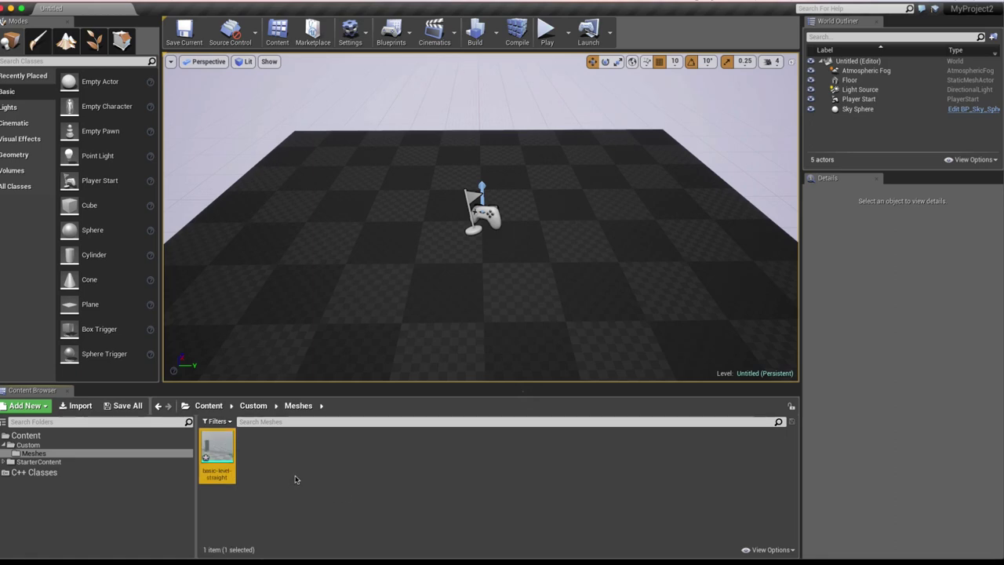
# Step: Place the basic-level-straight mesh in the level near the Player Start and inspect its floor and walls from several angles
pyautogui.moveTo(222, 449); pyautogui.dragTo(483, 241)
pyautogui.moveTo(463, 272)
pyautogui.mouseDown(button='right')
pyautogui.moveTo(376, 256)
pyautogui.moveTo(449, 260)
pyautogui.moveTo(459, 279)
pyautogui.mouseUp(button='right')
pyautogui.moveTo(413, 234); pyautogui.dragTo(412, 233, button='right')
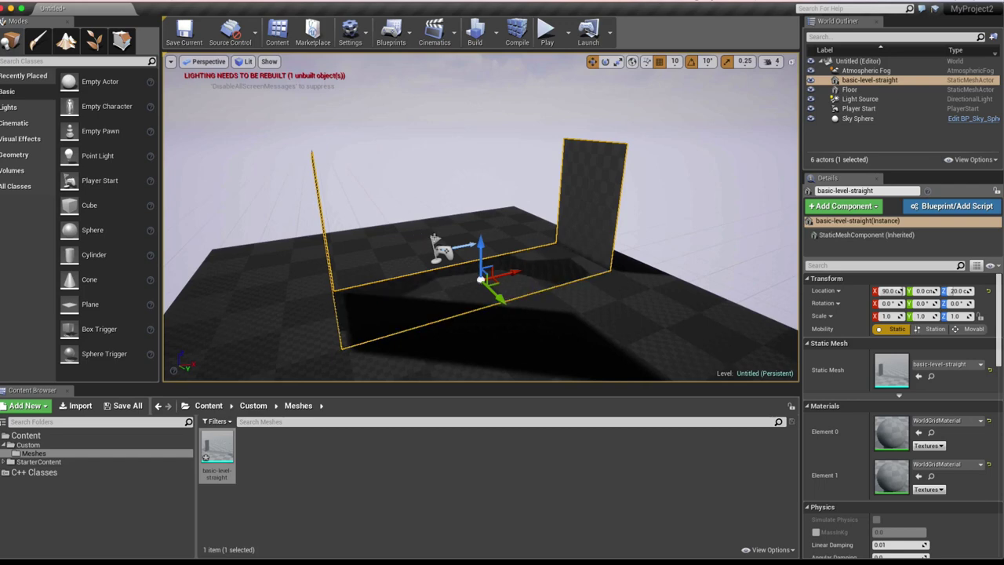
pyautogui.moveTo(413, 233); pyautogui.dragTo(428, 250, button='right')
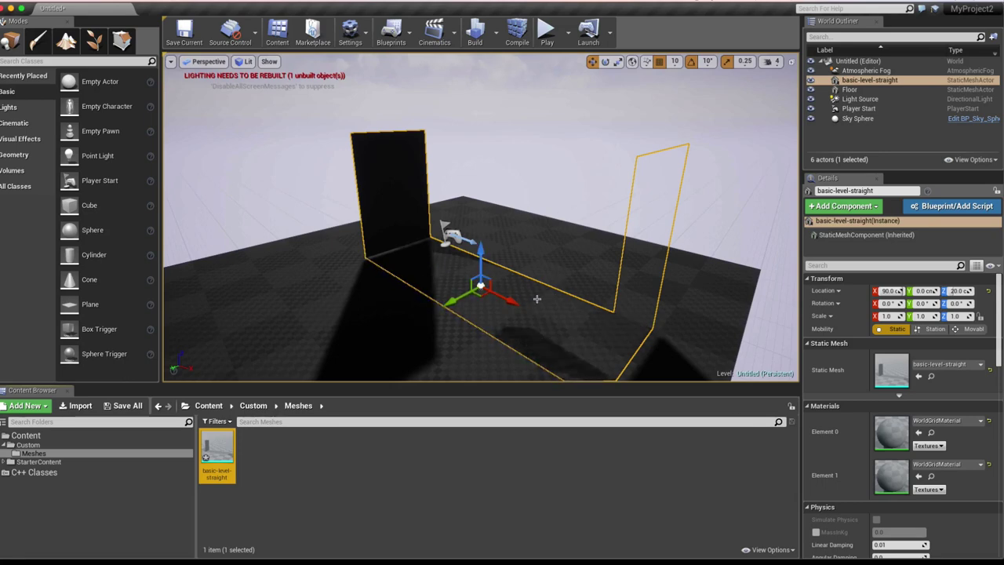
# Step: Delete the default Floor actor from the level
pyautogui.click(544, 244)
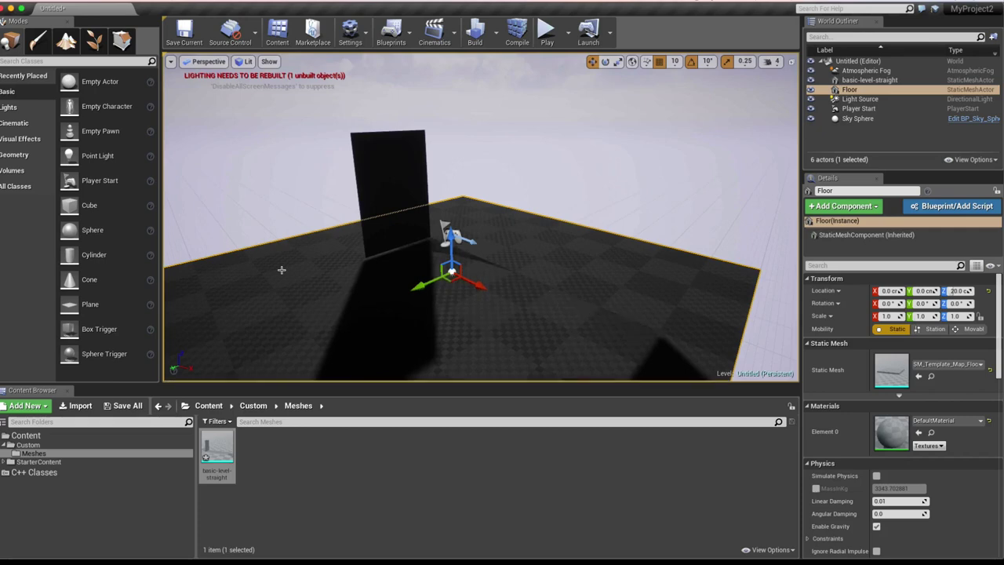
pyautogui.press('Delete')
pyautogui.moveTo(488, 298); pyautogui.dragTo(596, 245)
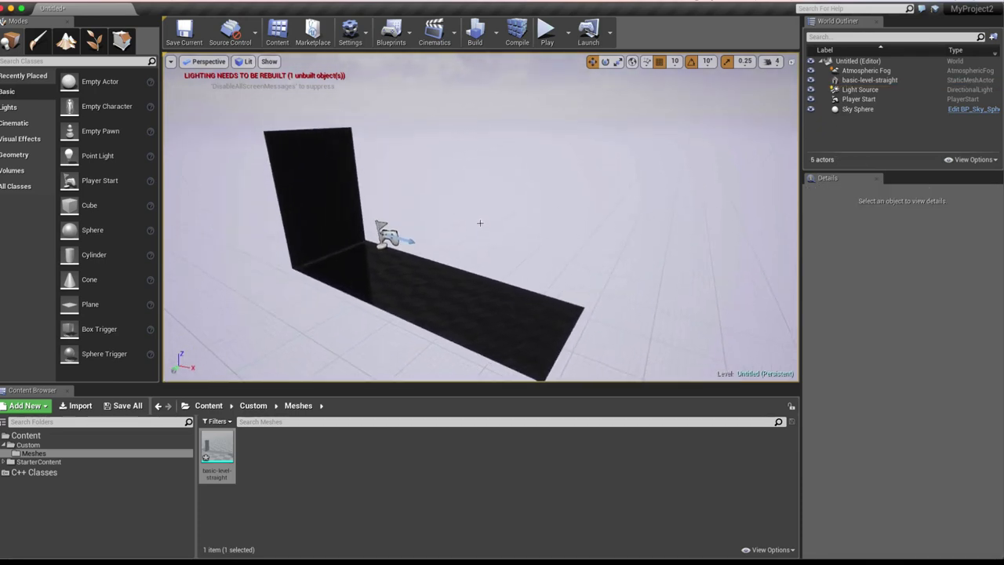
# Step: Duplicate the basic-level-straight actor along the Y axis to Y 200 so the two corridor pieces adjoin
pyautogui.moveTo(480, 223); pyautogui.dragTo(533, 210, button='right')
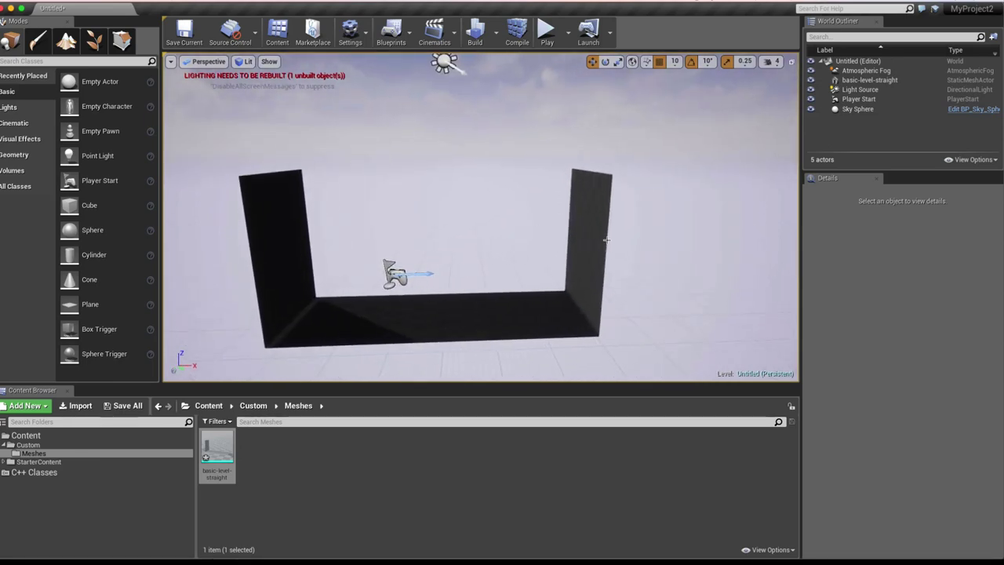
pyautogui.moveTo(462, 305); pyautogui.dragTo(464, 280, button='middle')
pyautogui.click(463, 280)
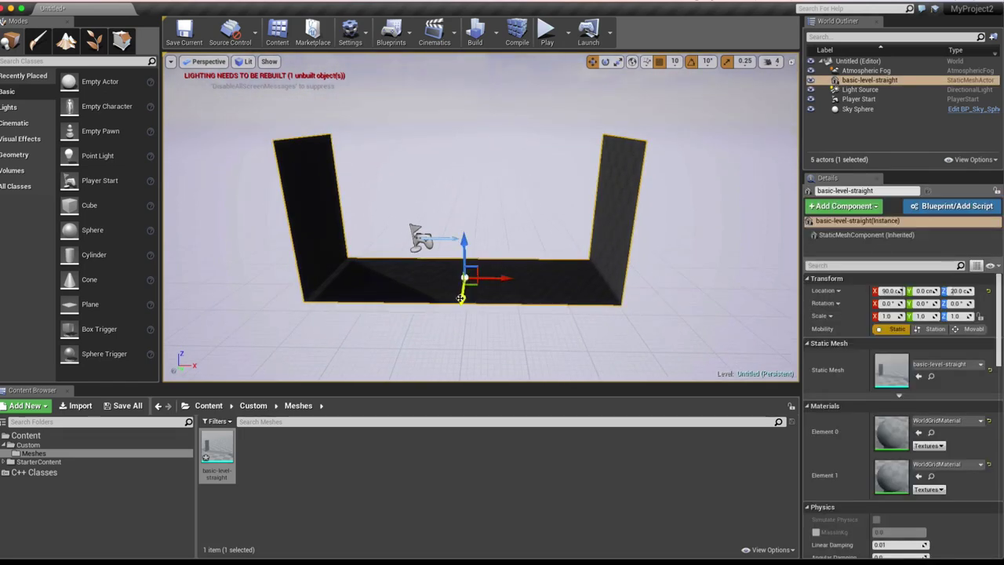
pyautogui.keyDown('alt'); pyautogui.moveTo(461, 298); pyautogui.dragTo(455, 368); pyautogui.keyUp('alt')
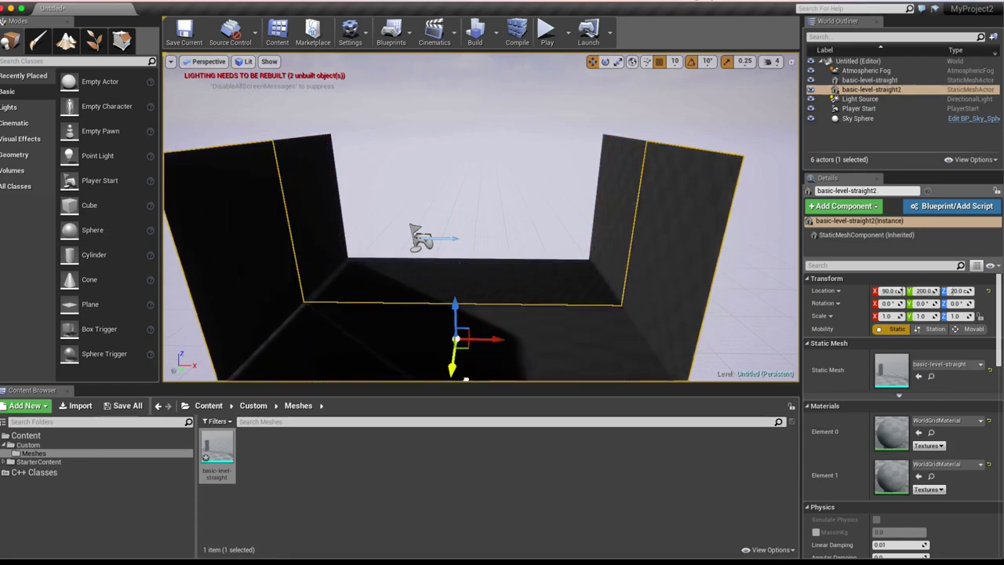
pyautogui.scroll(-3, 500, 325)
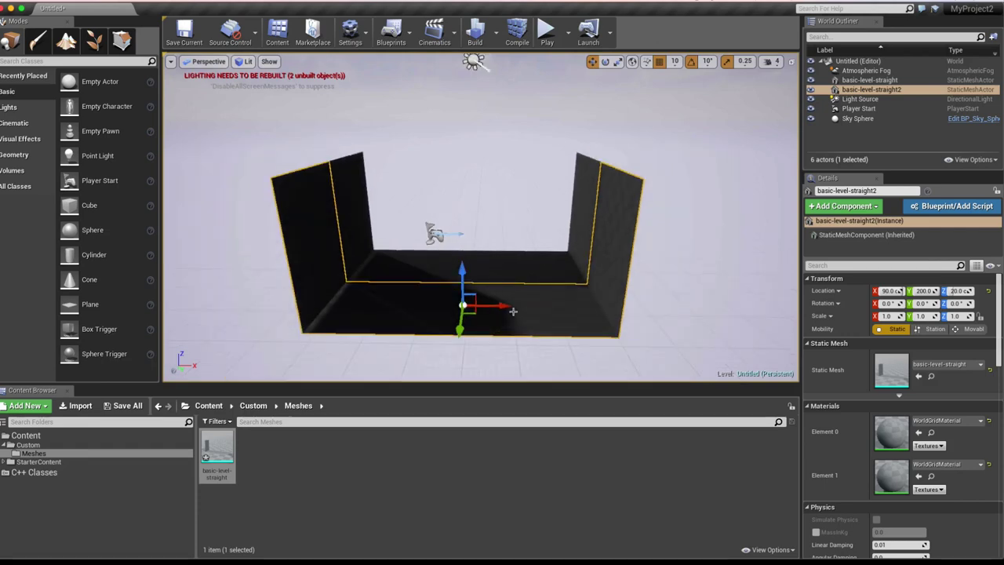
# Step: Set the position grid snap to 100 and duplicate the second corridor piece along the Y axis to Y 400
pyautogui.click(675, 63)
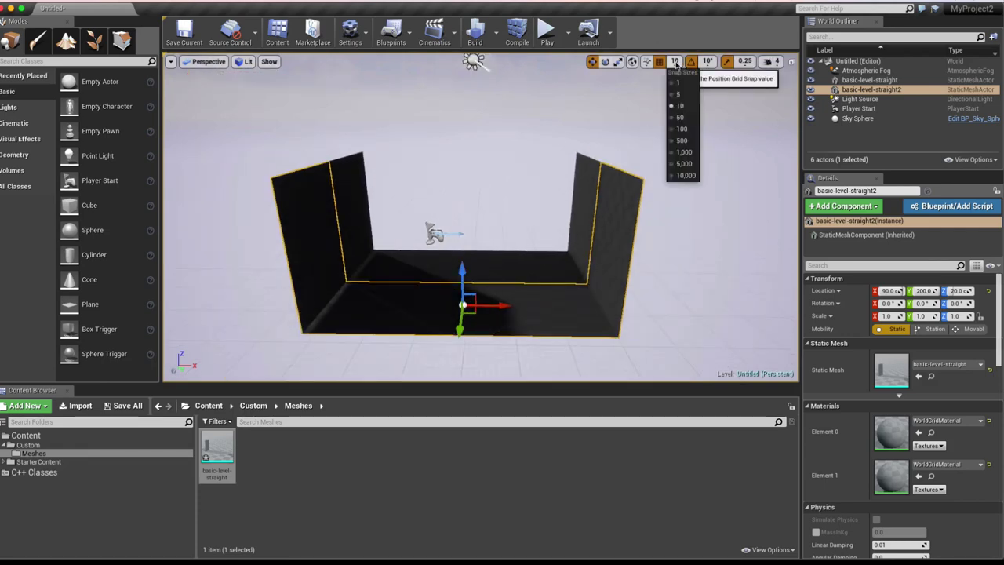
pyautogui.click(682, 131)
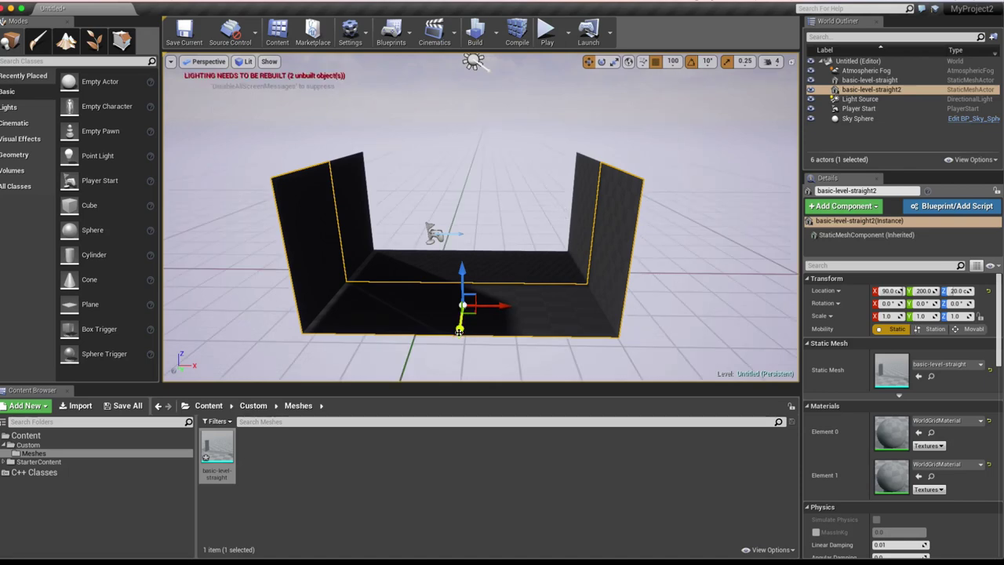
pyautogui.moveTo(477, 330); pyautogui.dragTo(463, 244, button='middle')
pyautogui.keyDown('alt'); pyautogui.moveTo(463, 228); pyautogui.dragTo(460, 295); pyautogui.keyUp('alt')
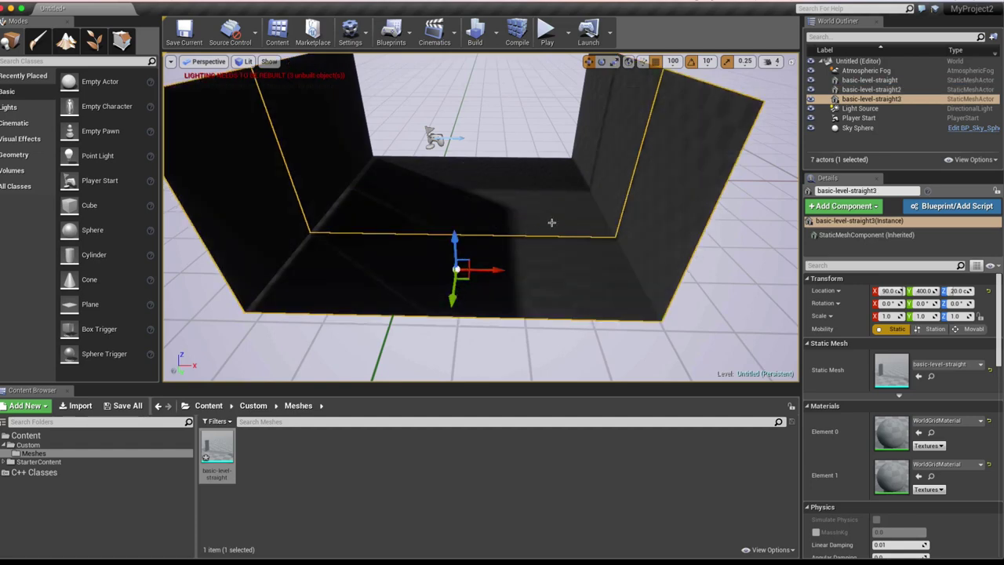
pyautogui.moveTo(552, 230); pyautogui.dragTo(551, 197, button='right')
pyautogui.moveTo(516, 233)
pyautogui.mouseDown(button='right')
pyautogui.moveTo(565, 232)
pyautogui.moveTo(494, 232)
pyautogui.moveTo(516, 232)
pyautogui.moveTo(478, 258)
pyautogui.mouseUp(button='right')
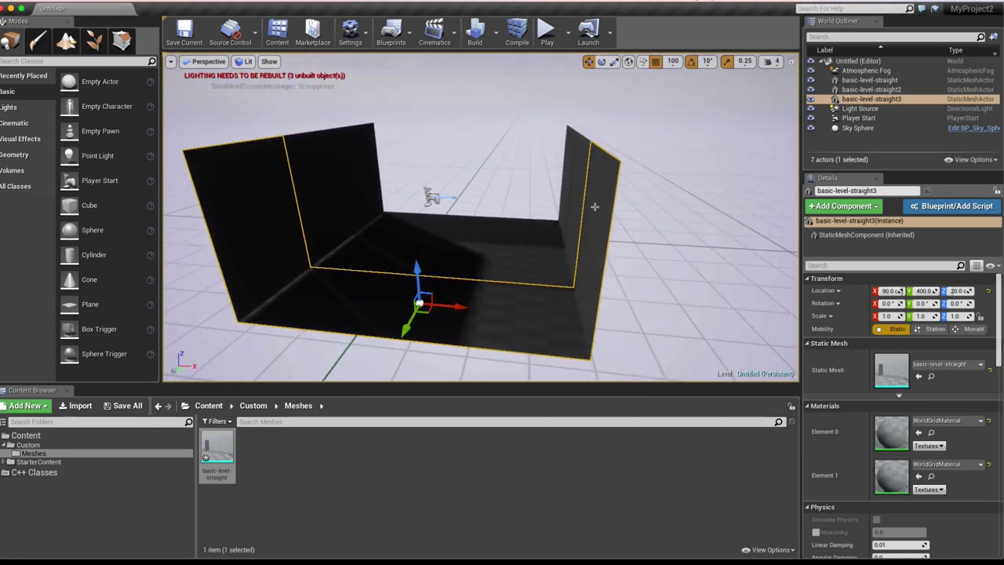
# Step: Open the basic-level-straight mesh in the Static Mesh Editor, look through the available simplified collision options, and close the editor
pyautogui.doubleClick(219, 451)
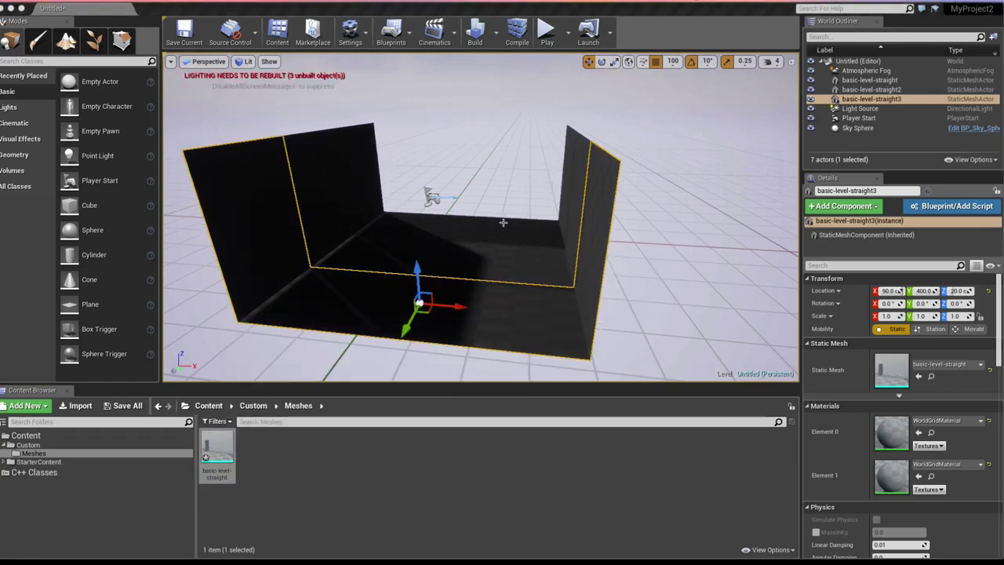
pyautogui.moveTo(872, 25); pyautogui.dragTo(693, 25)
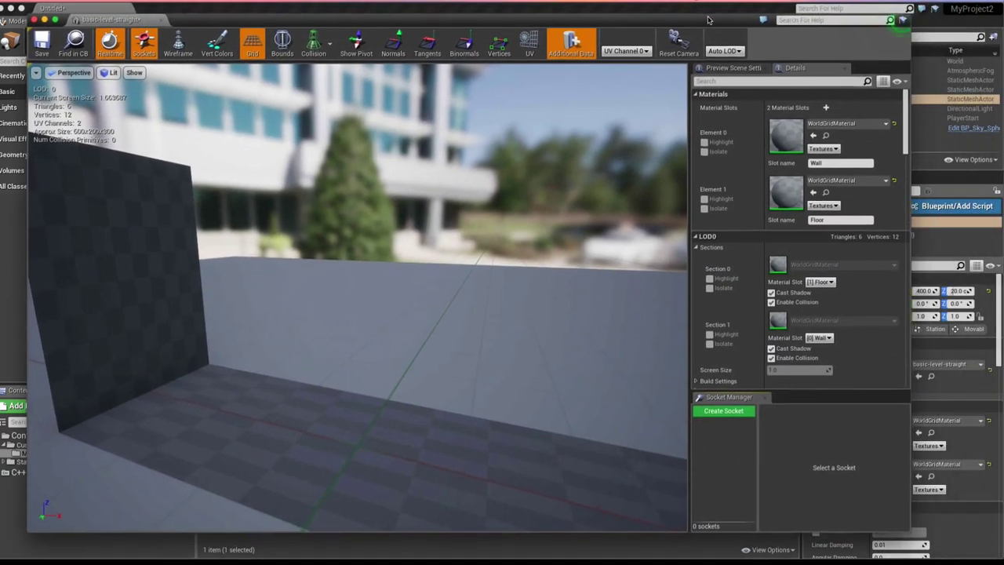
pyautogui.moveTo(433, 415); pyautogui.dragTo(432, 415)
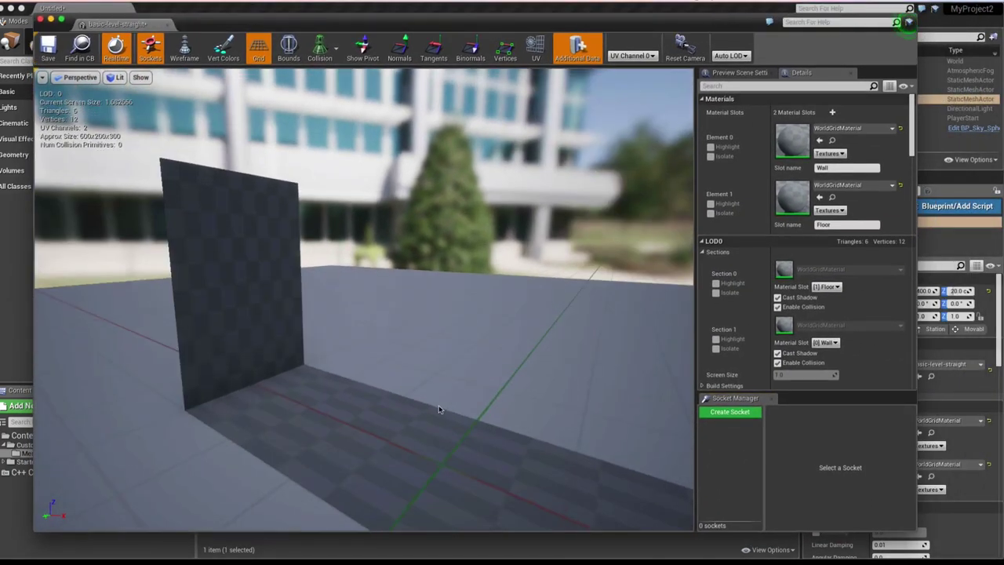
pyautogui.click(331, 45)
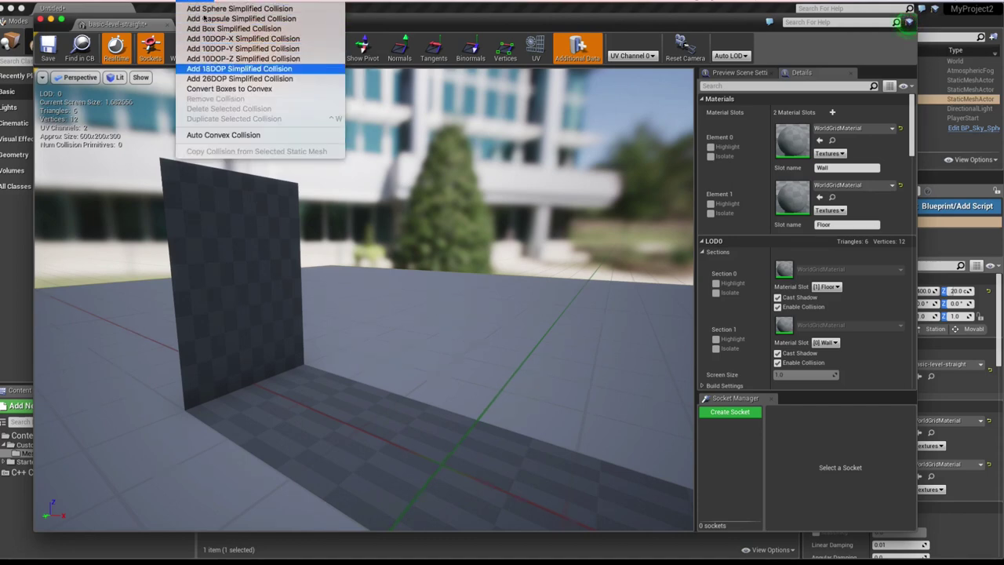
pyautogui.click(349, 159)
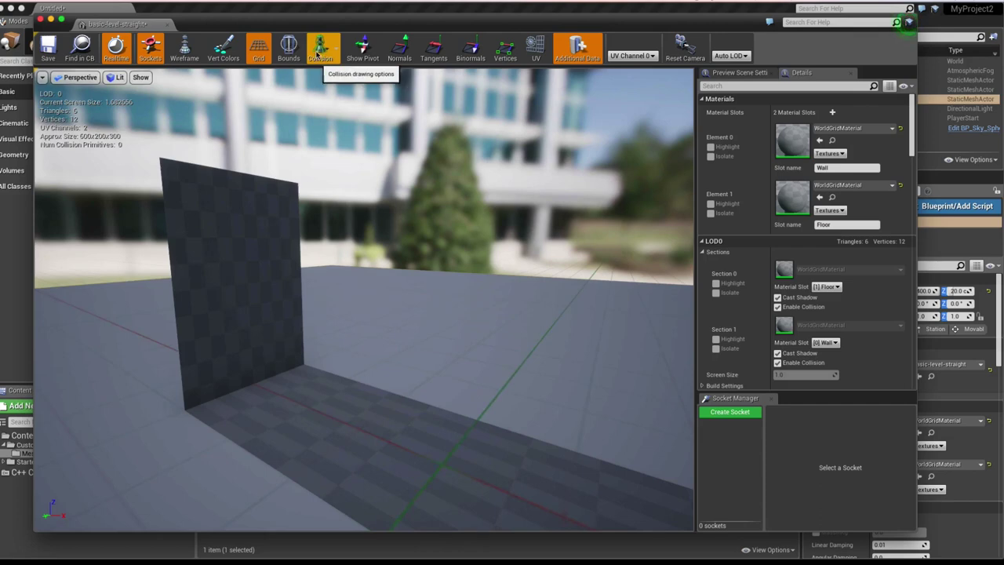
pyautogui.click(167, 26)
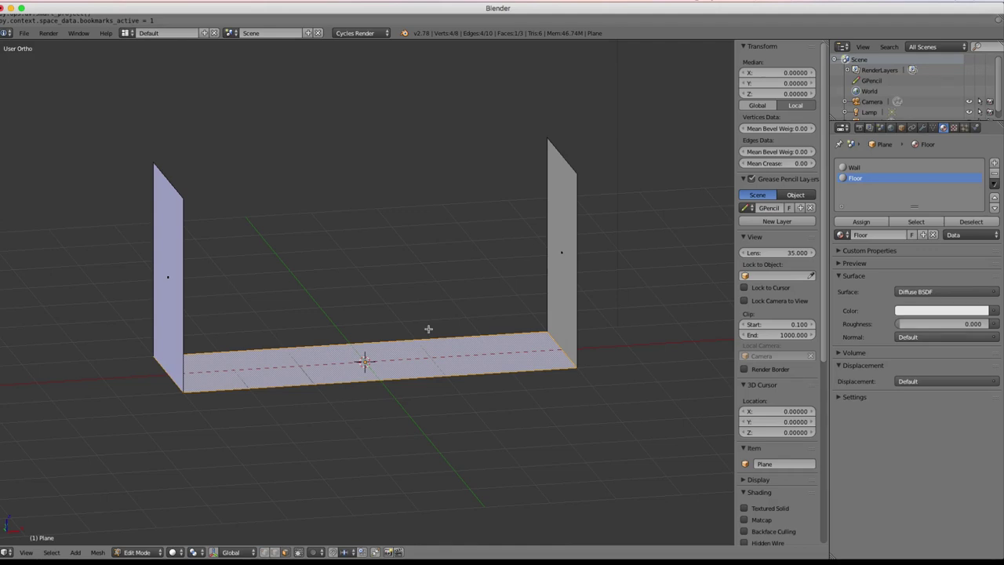
# Step: Switch to Blender, leave Edit Mode on the corridor plane, enlarge the Outliner, and add a cube at the origin
pyautogui.press('Tab')
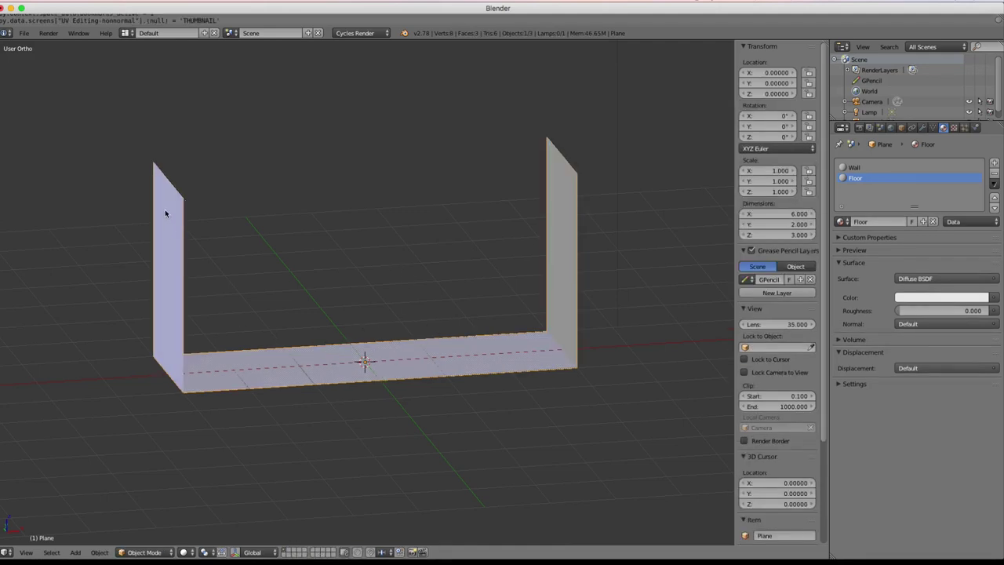
pyautogui.moveTo(518, 377); pyautogui.dragTo(488, 380, button='middle')
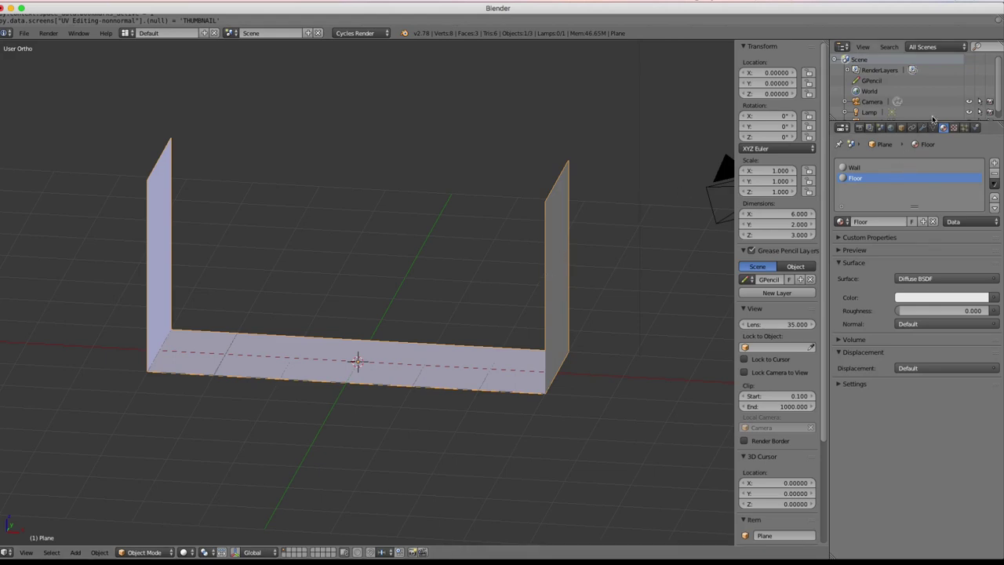
pyautogui.moveTo(931, 120); pyautogui.dragTo(929, 172)
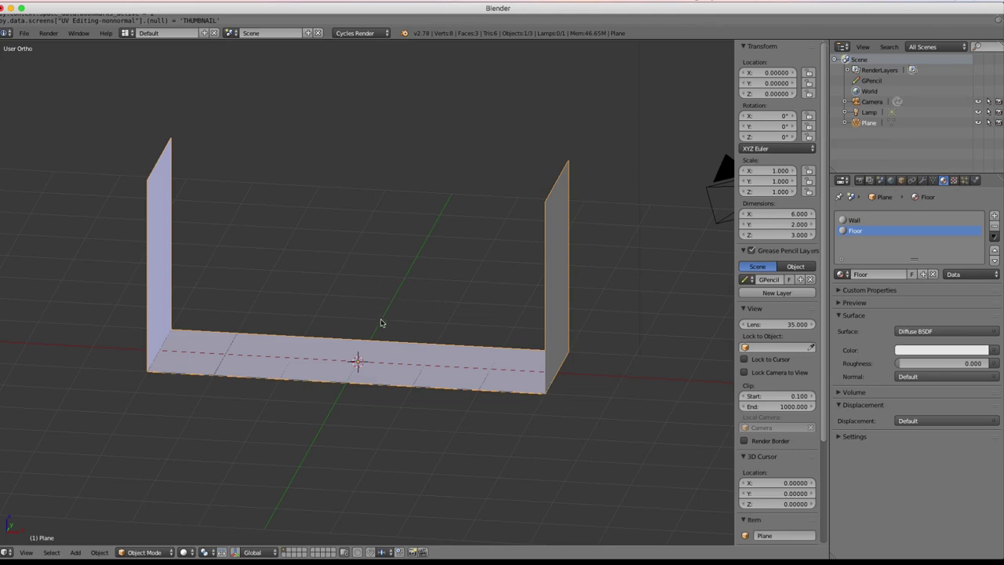
pyautogui.hotkey('shift', 'a')
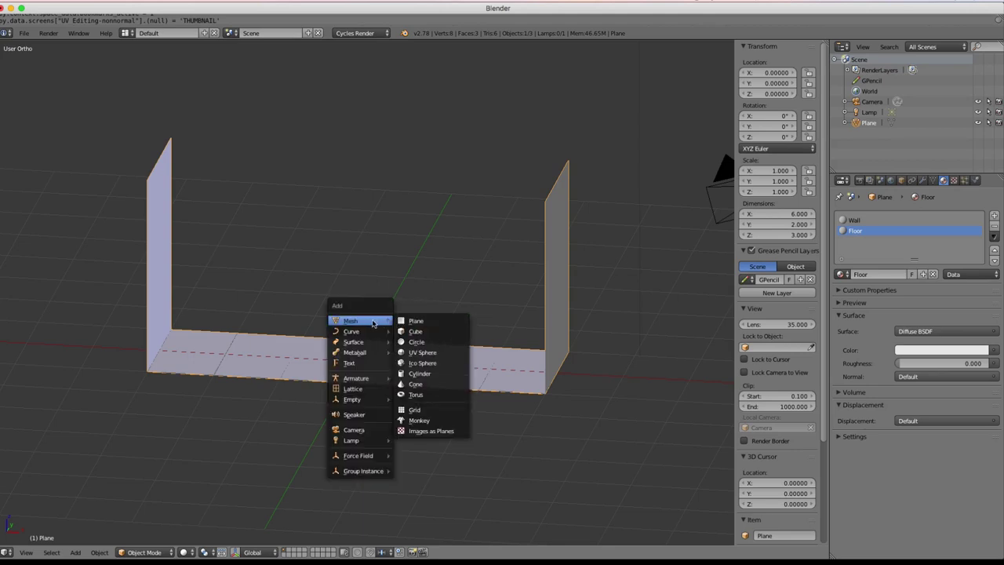
pyautogui.click(437, 336)
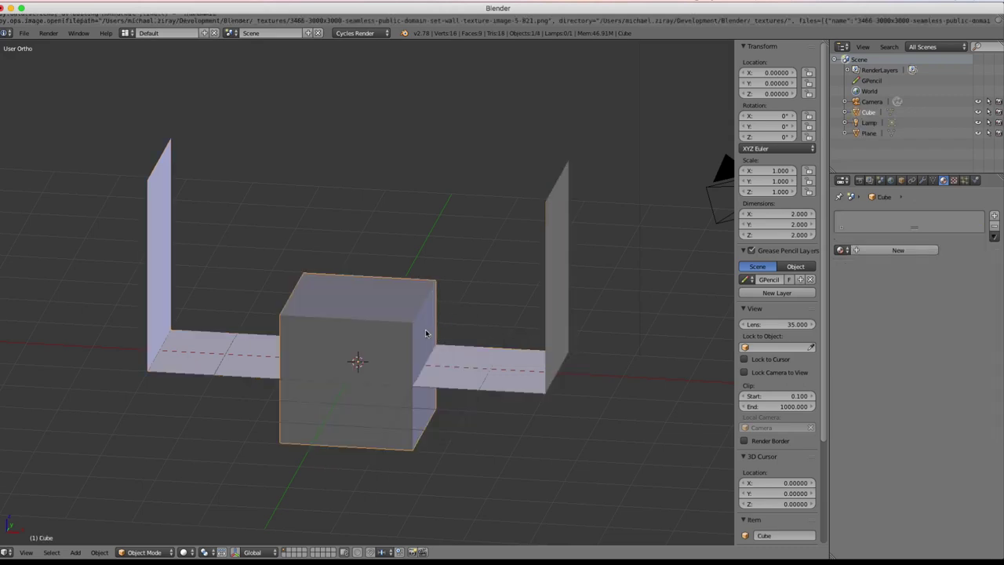
# Step: Flatten the cube's mesh in Edit Mode by scaling it along Z by about 0.117
pyautogui.press('Tab')
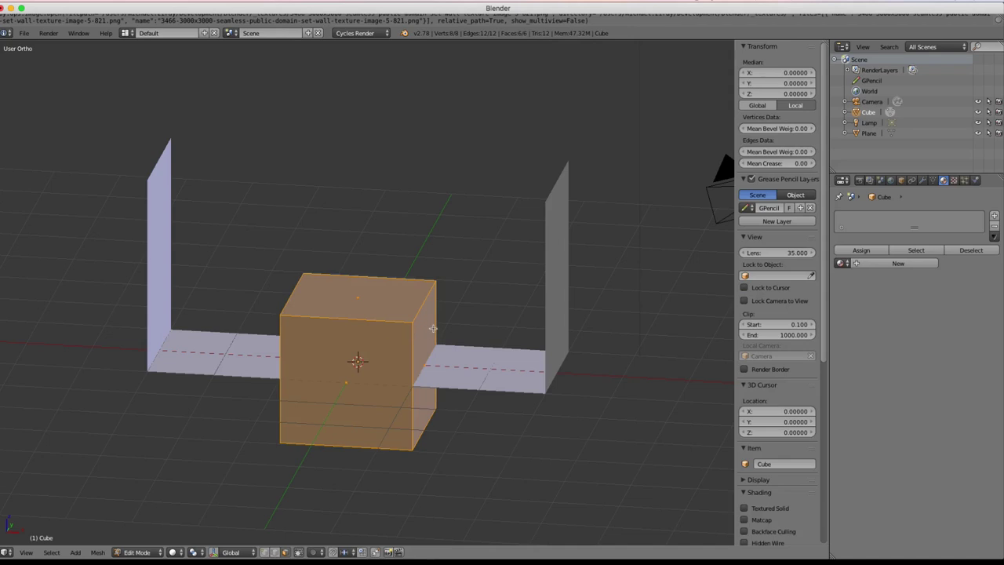
pyautogui.press('s')
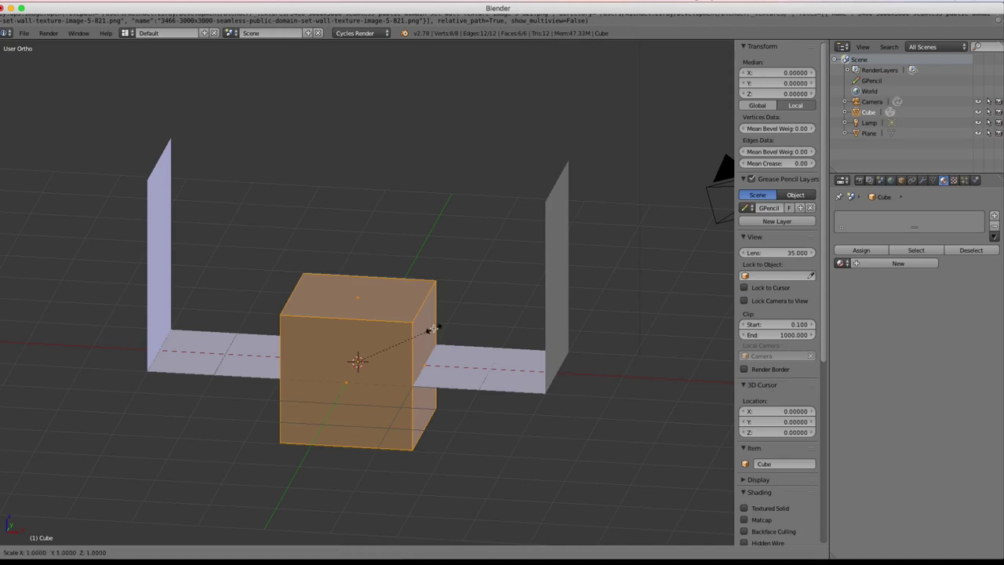
pyautogui.press('z')
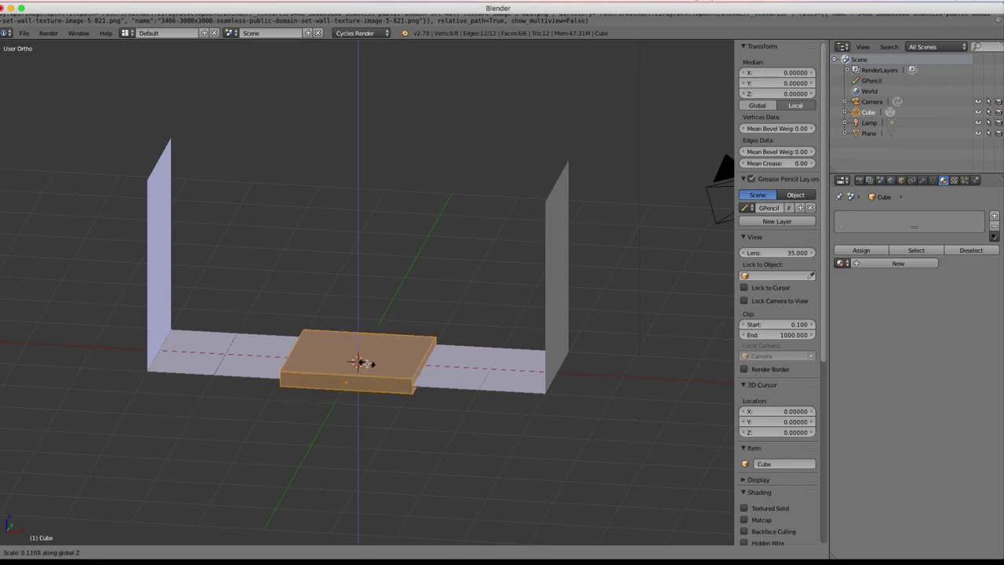
pyautogui.click(370, 363)
# Step: Set the Z position of the flattened cube's top face to 0 so it lies flush with the floor
pyautogui.rightClick(364, 351)
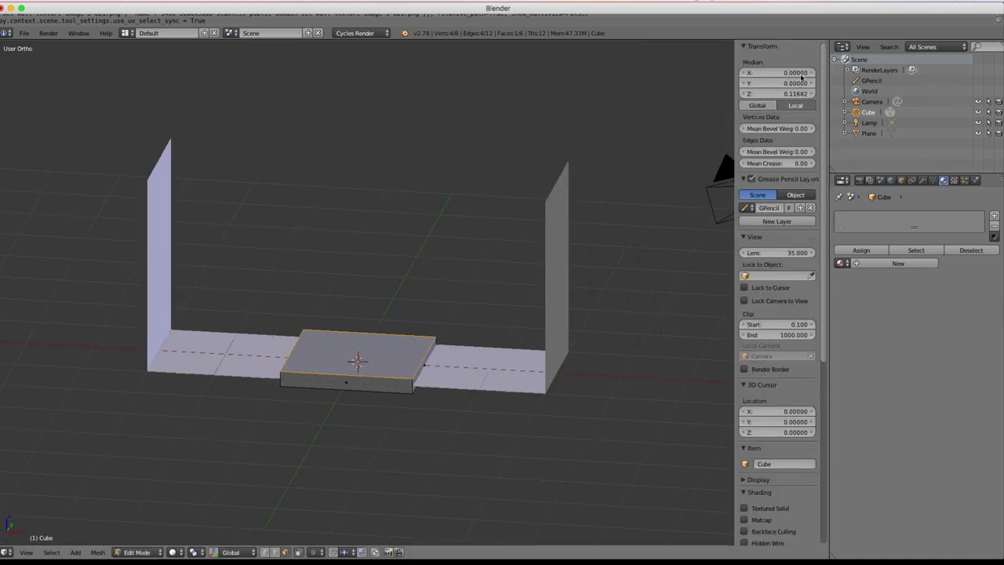
pyautogui.click(786, 93)
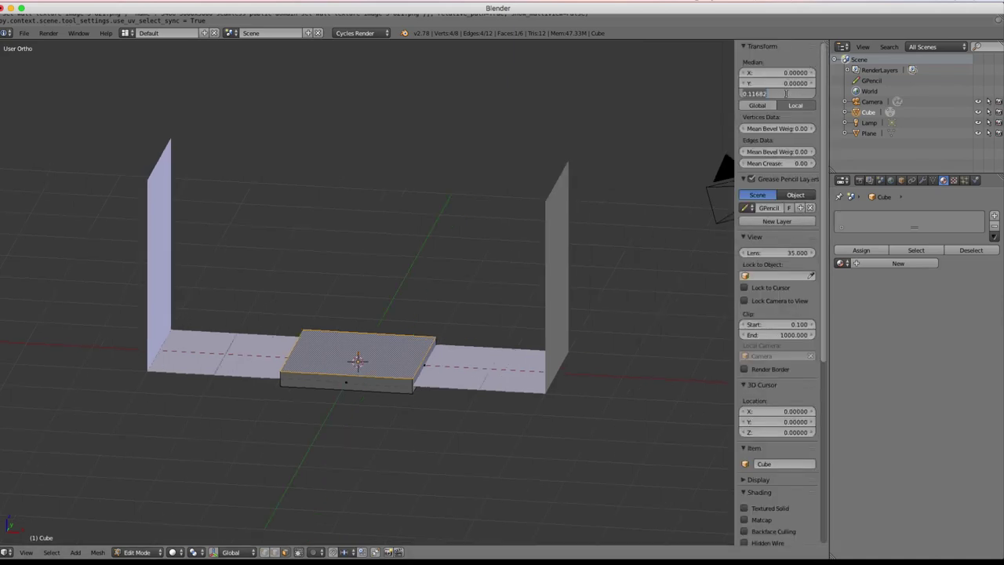
pyautogui.write('0')
pyautogui.press('Return')
pyautogui.moveTo(422, 348); pyautogui.dragTo(420, 354, button='middle')
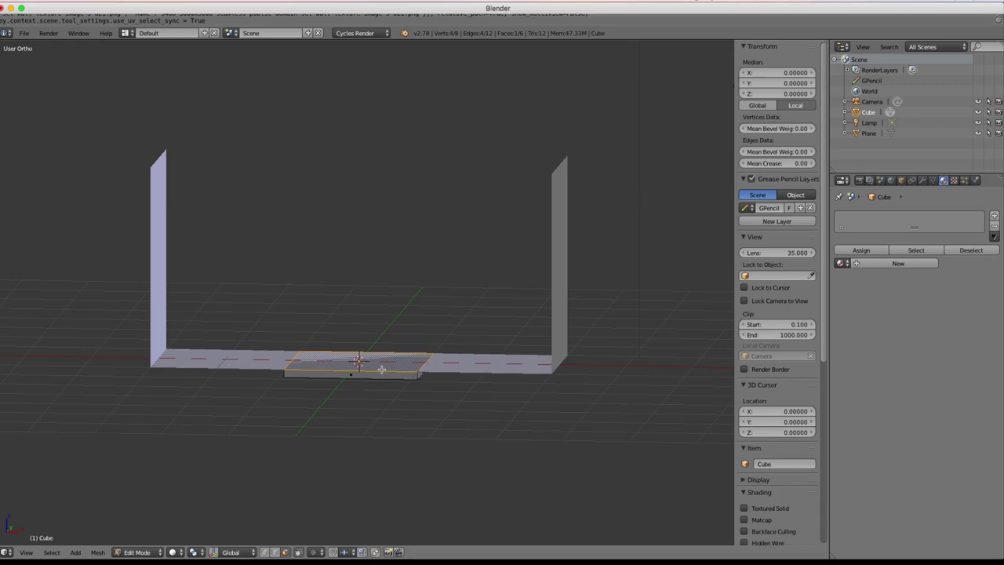
# Step: Scale the entire slab mesh by 3 along X to span the floor between both walls, and return to Object Mode
pyautogui.press('a')
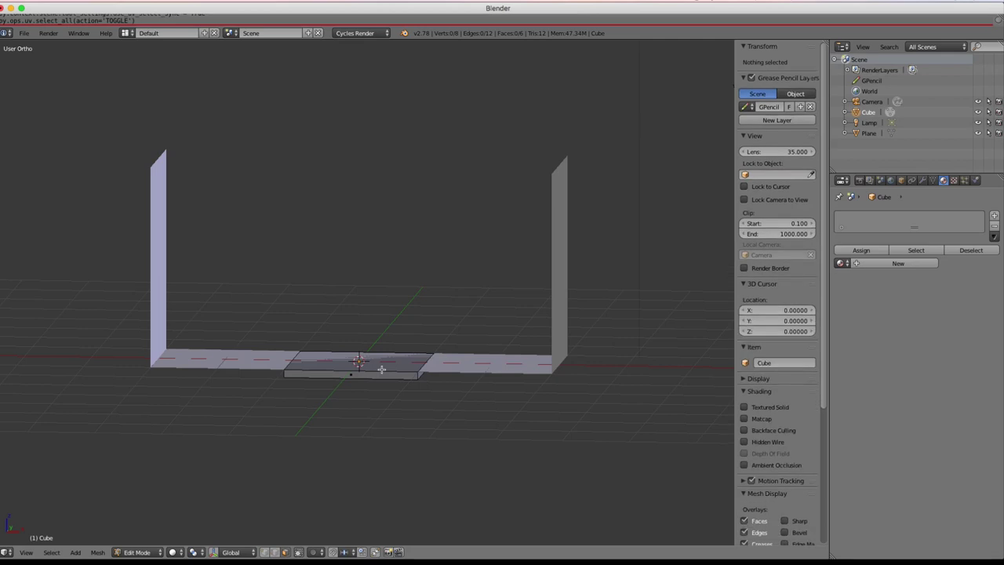
pyautogui.press('a')
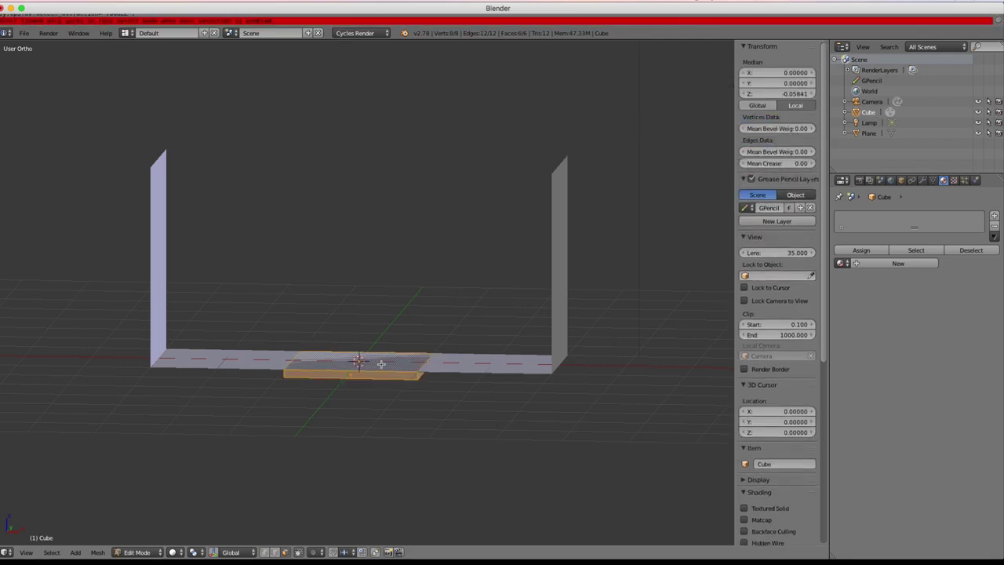
pyautogui.press('s')
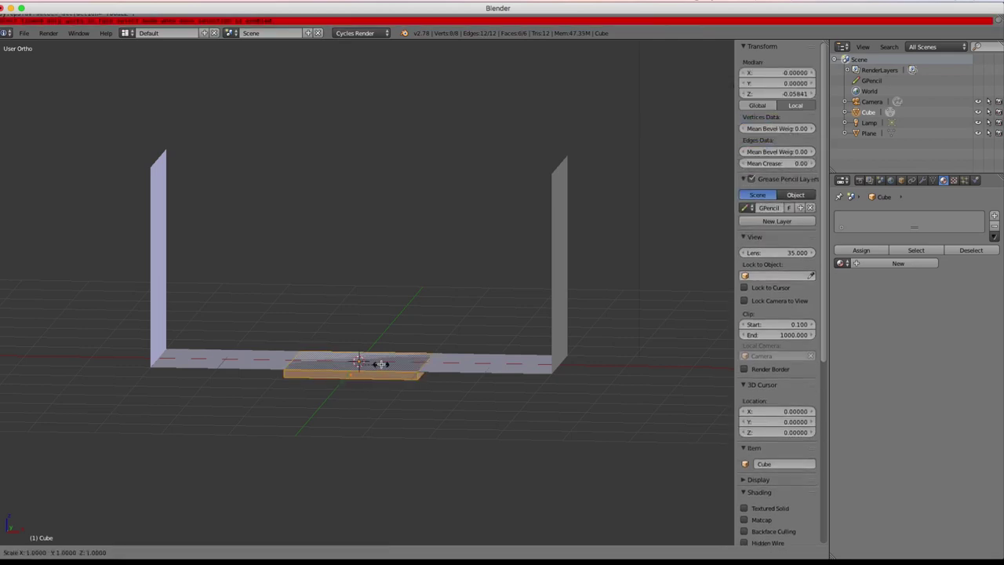
pyautogui.press('x')
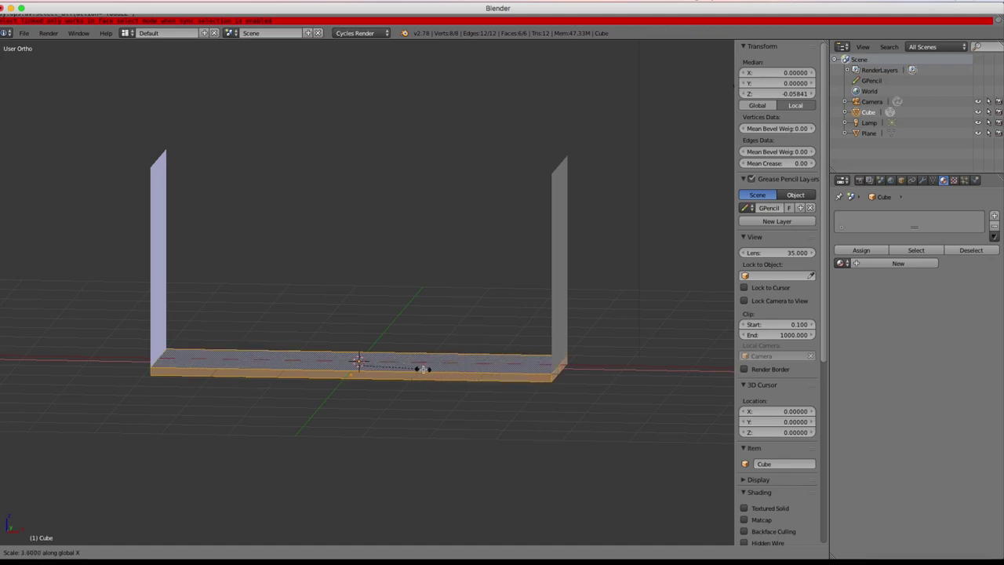
pyautogui.click(423, 369)
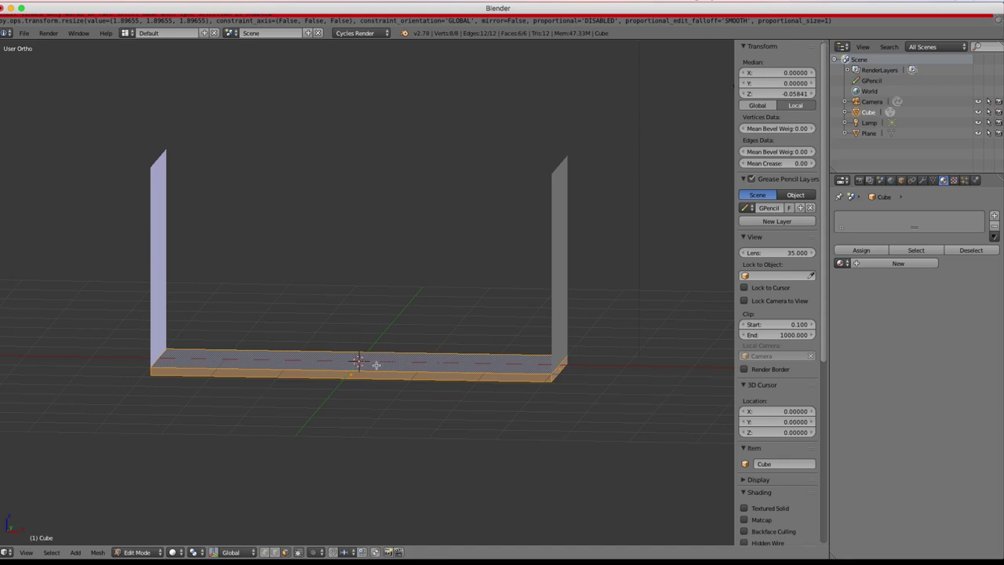
pyautogui.moveTo(558, 287); pyautogui.dragTo(579, 286, button='middle')
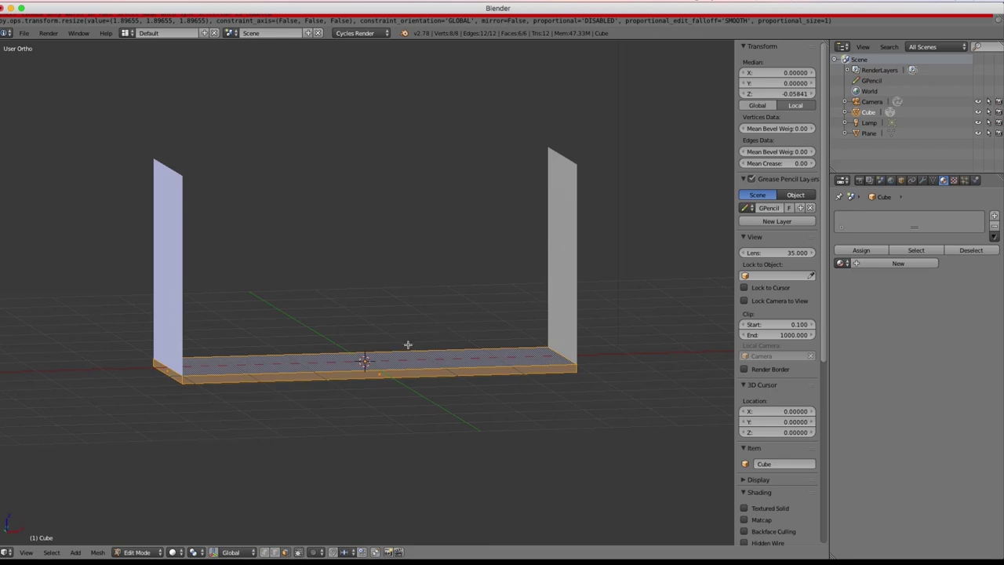
pyautogui.press('Tab')
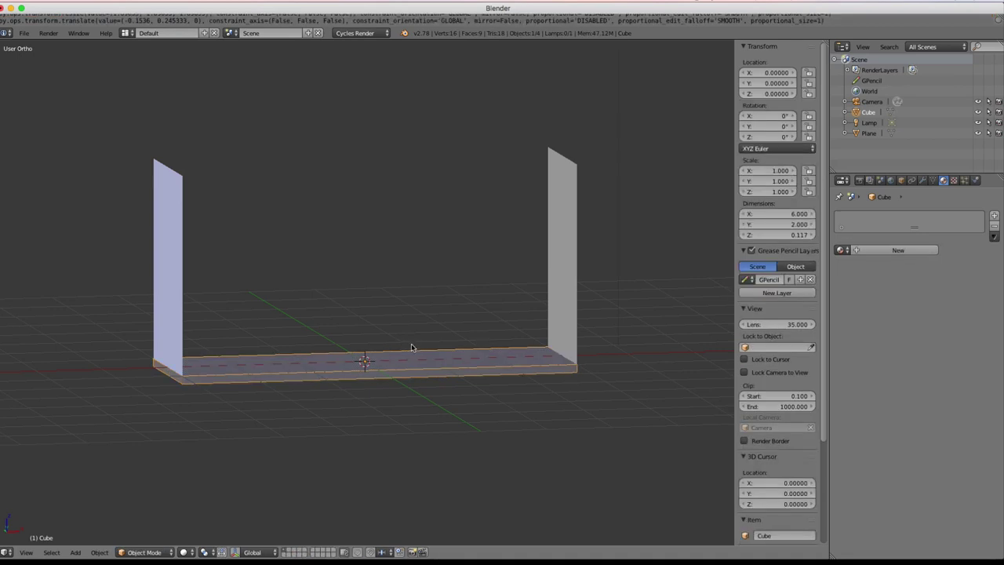
# Step: Add a second cube at the origin and raise it 1 unit along Z so it rests on the floor
pyautogui.hotkey('shift', 'a')
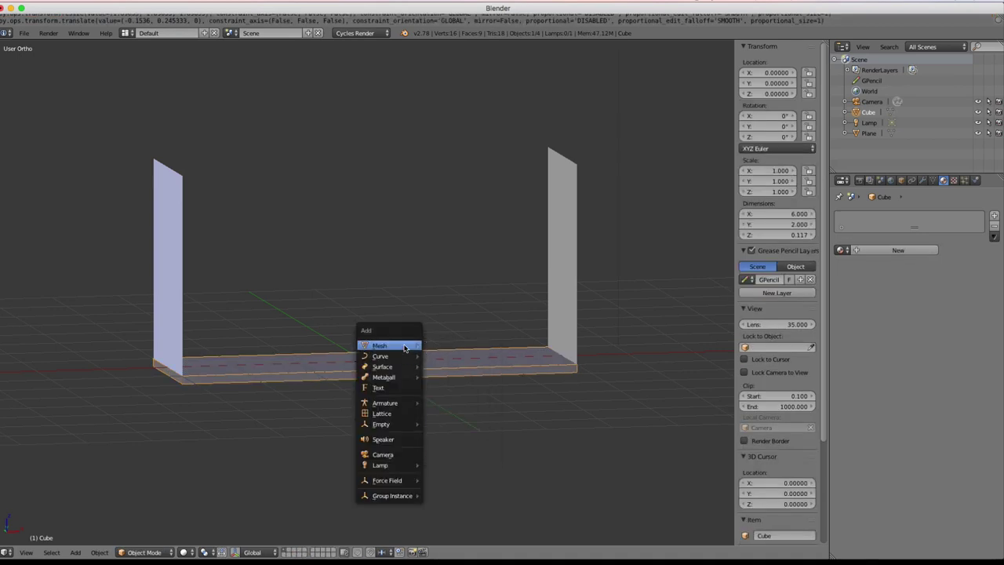
pyautogui.moveTo(410, 346)
pyautogui.click(445, 357)
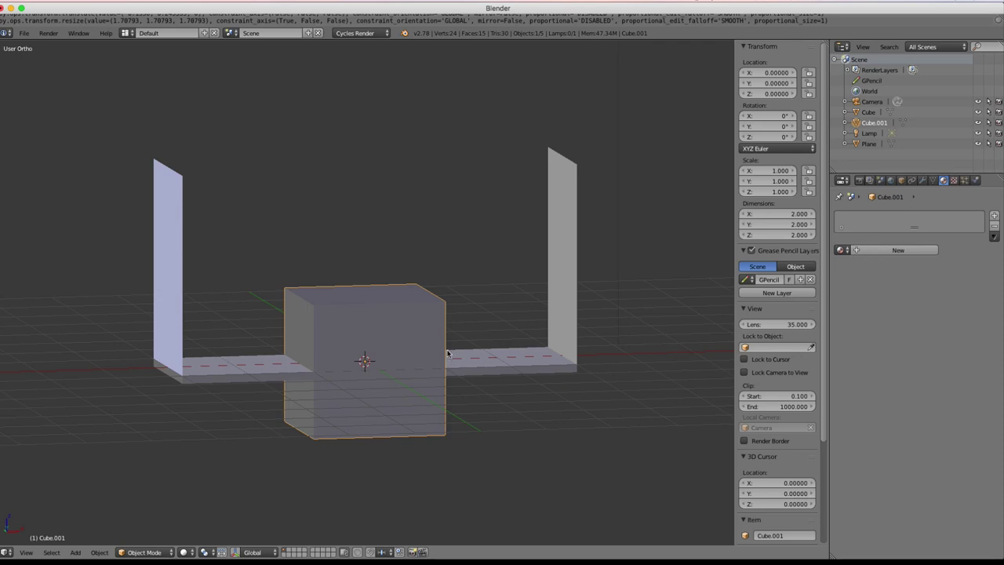
pyautogui.moveTo(448, 353); pyautogui.dragTo(436, 355, button='middle')
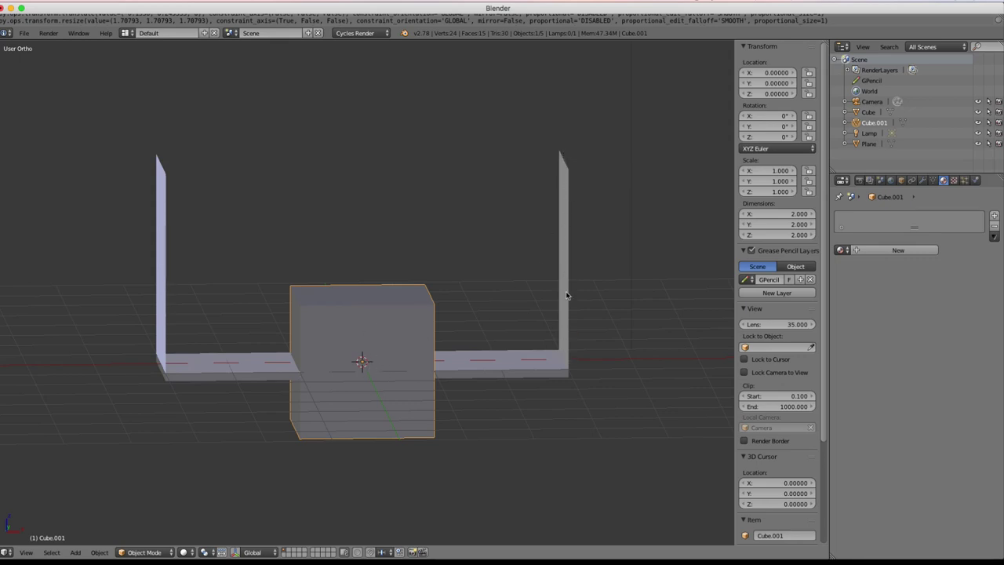
pyautogui.moveTo(539, 246); pyautogui.dragTo(549, 257, button='middle')
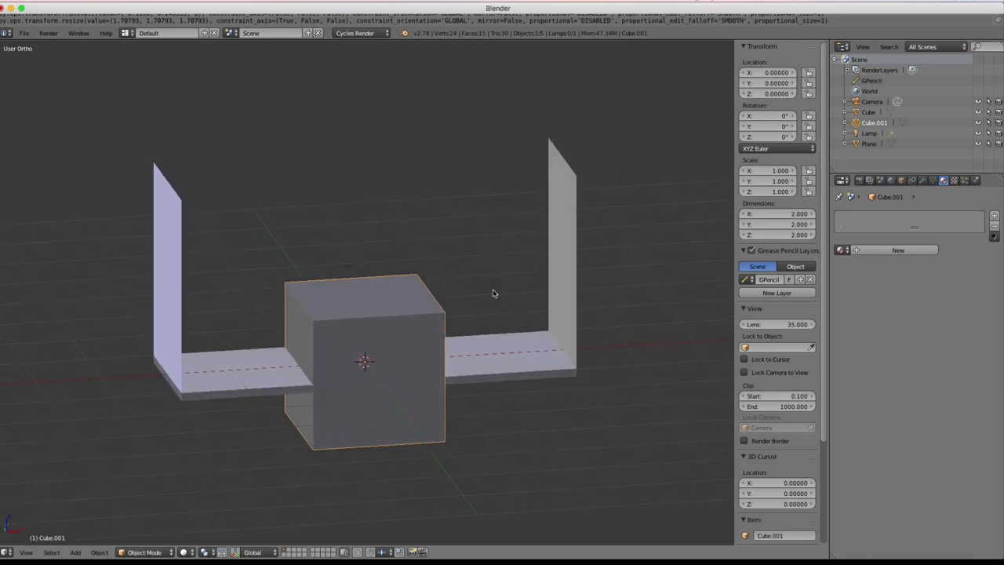
pyautogui.press('g')
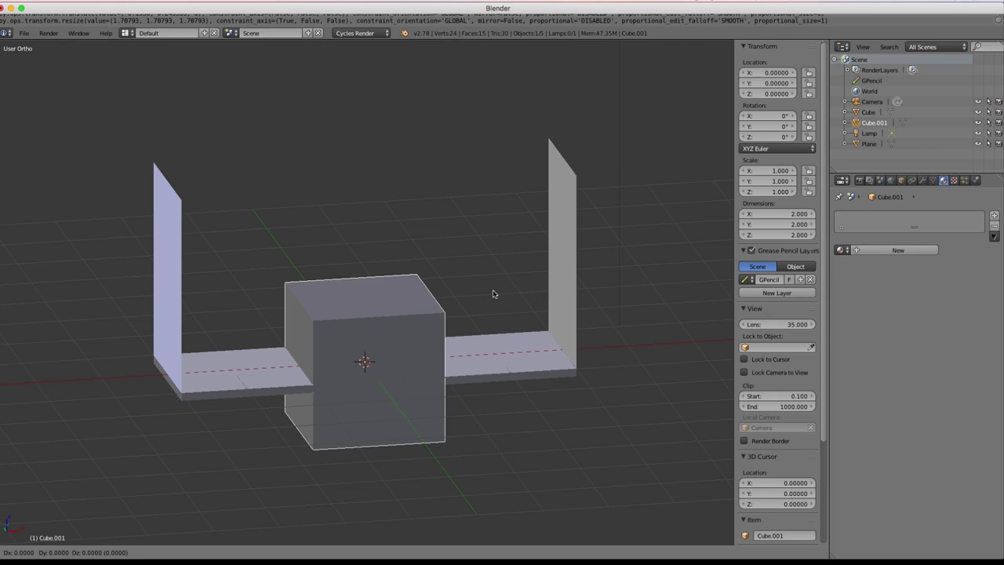
pyautogui.press('z')
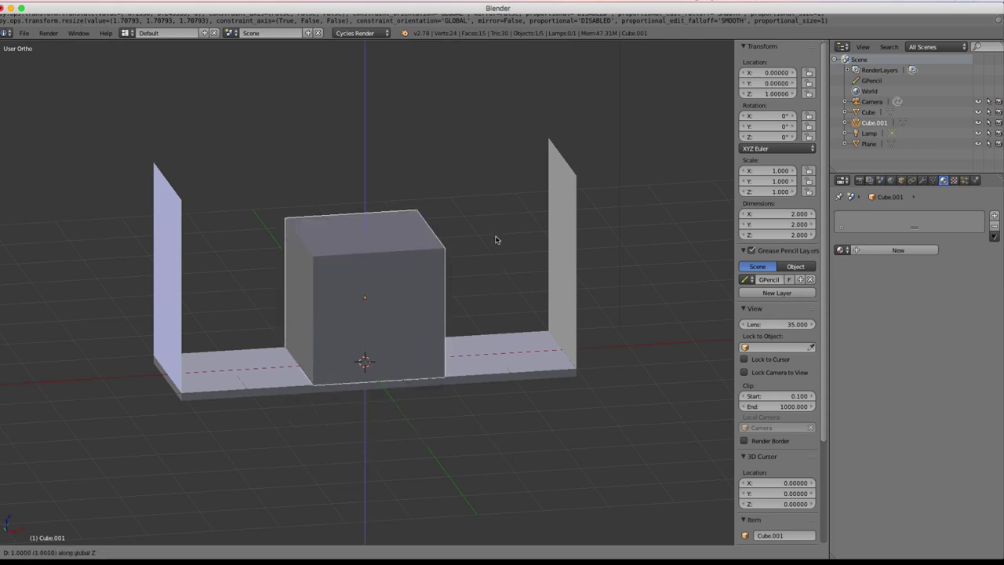
pyautogui.click(495, 240)
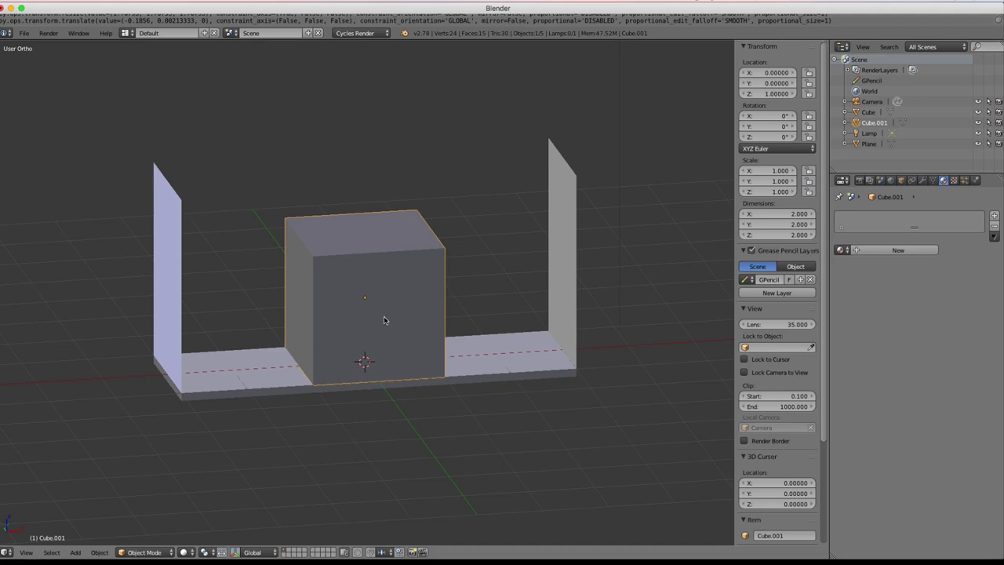
# Step: Move the second cube 4 units along X against the outer side of the positive-X wall, and enter Edit Mode on it
pyautogui.press('g')
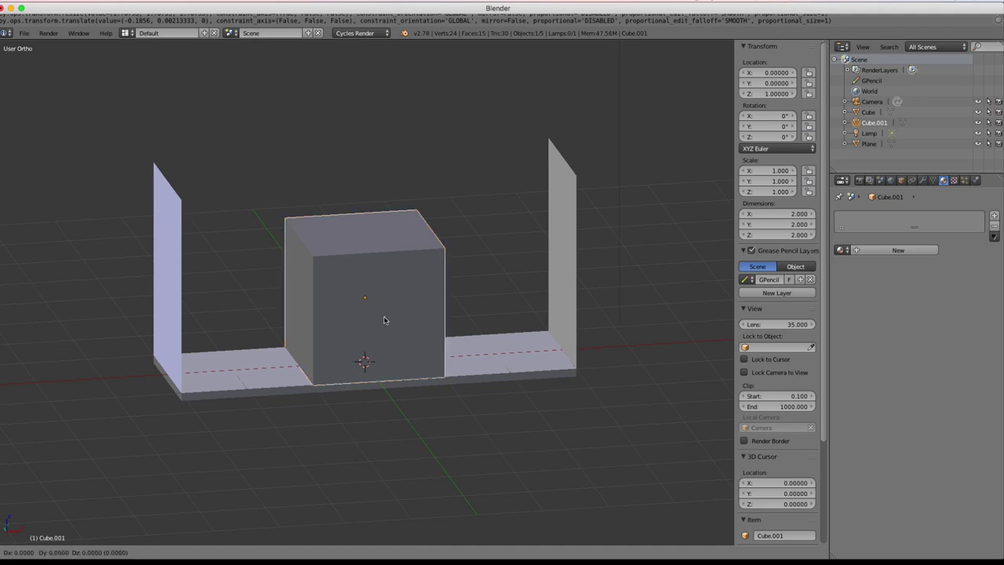
pyautogui.press('x')
pyautogui.press('2')
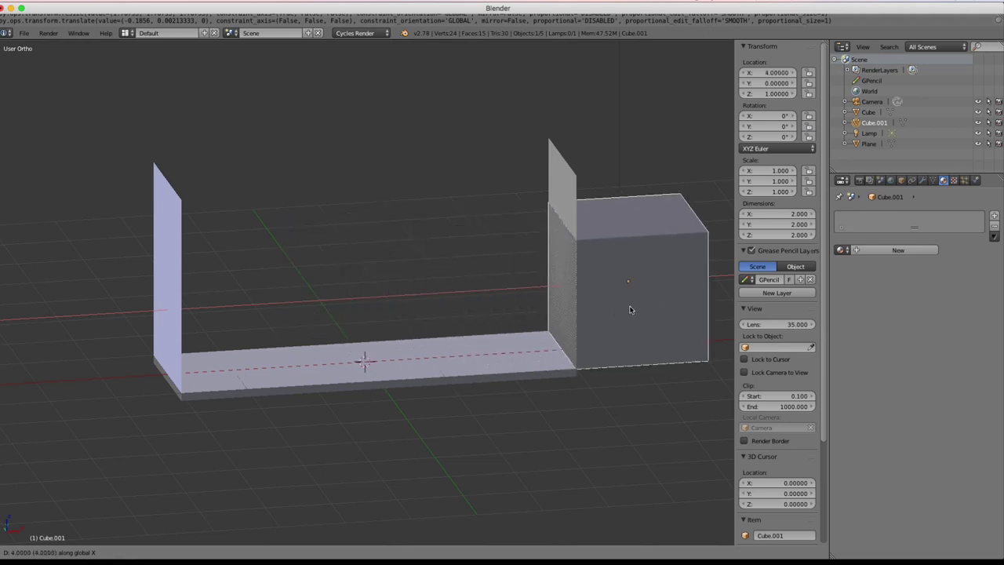
pyautogui.click(629, 310)
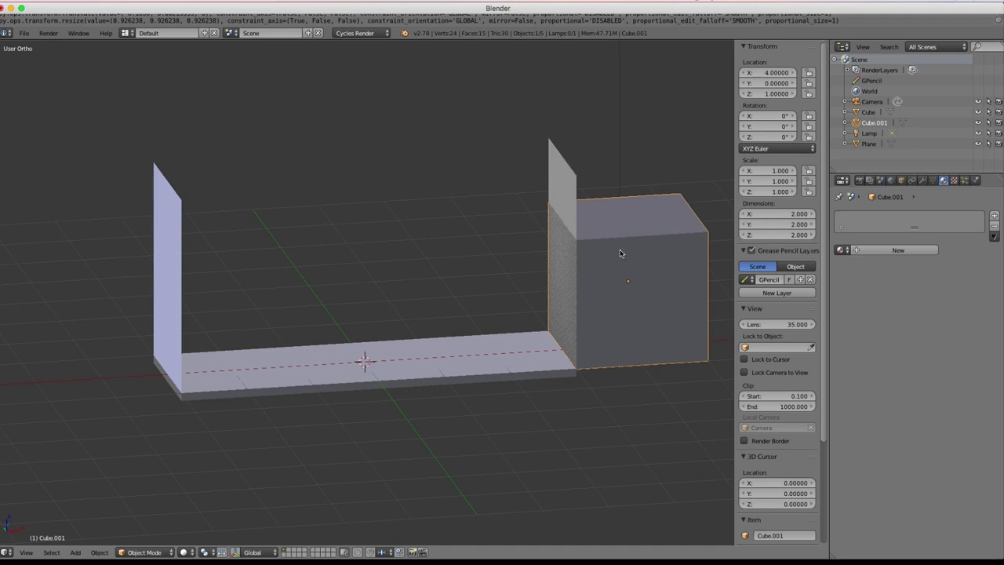
pyautogui.press('Tab')
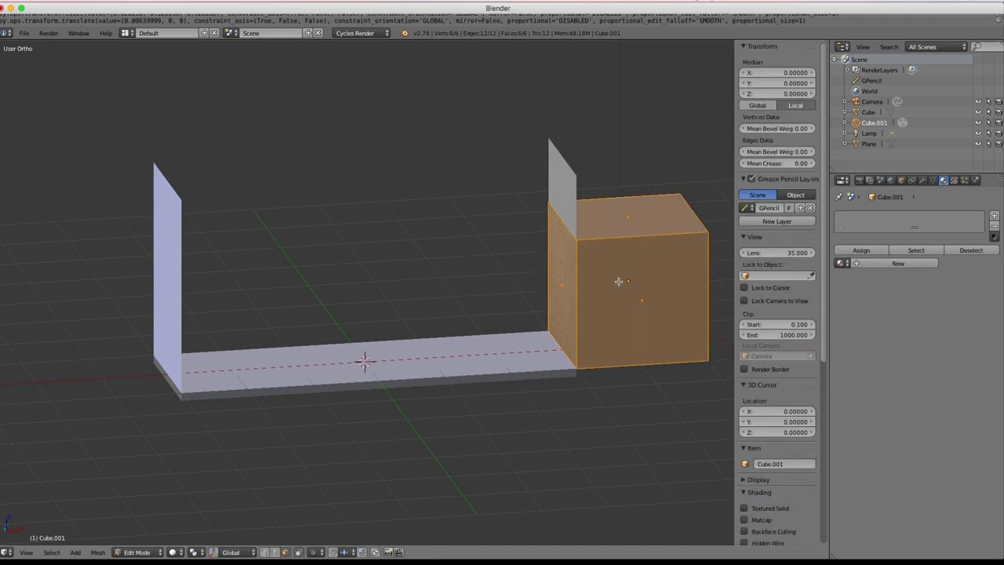
# Step: Move the second cube's outer face inward along X by about 1.88 units, leaving a thin slab against the wall
pyautogui.moveTo(630, 282); pyautogui.dragTo(601, 285, button='middle')
pyautogui.rightClick(689, 316)
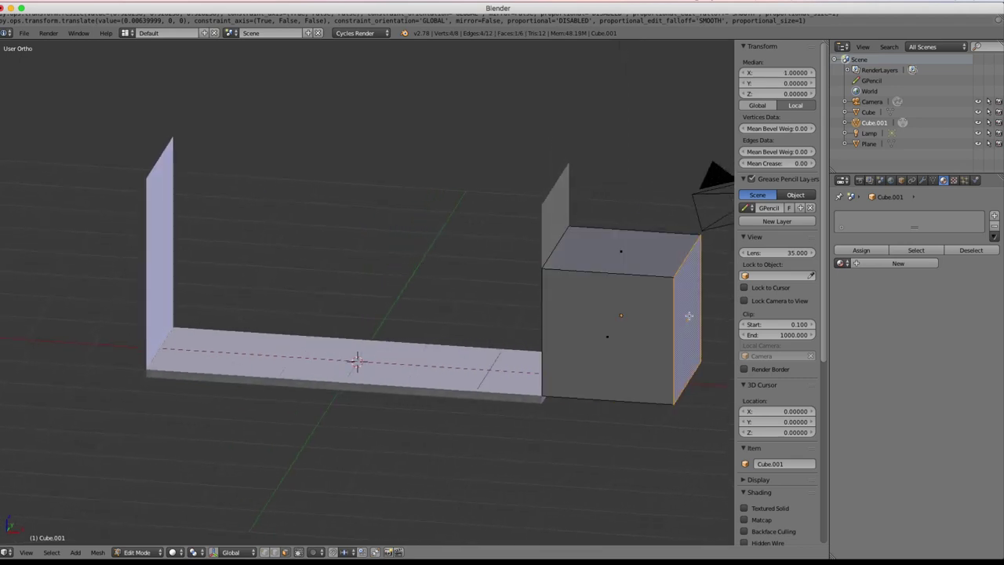
pyautogui.press('g')
pyautogui.press('x')
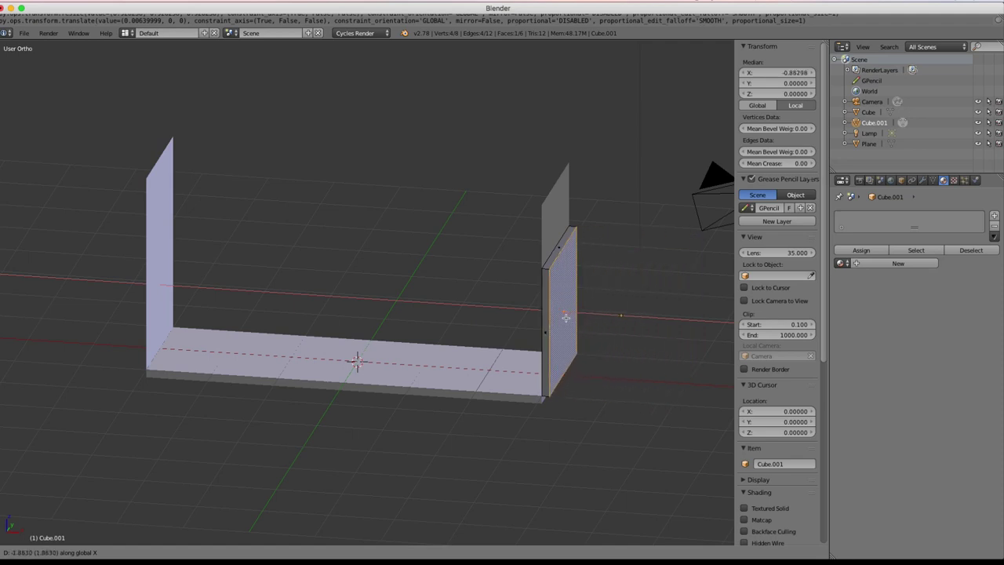
pyautogui.click(566, 317)
# Step: Raise the thin slab's top face 1 unit along Z to the wall's full height, and return to Object Mode
pyautogui.rightClick(560, 248)
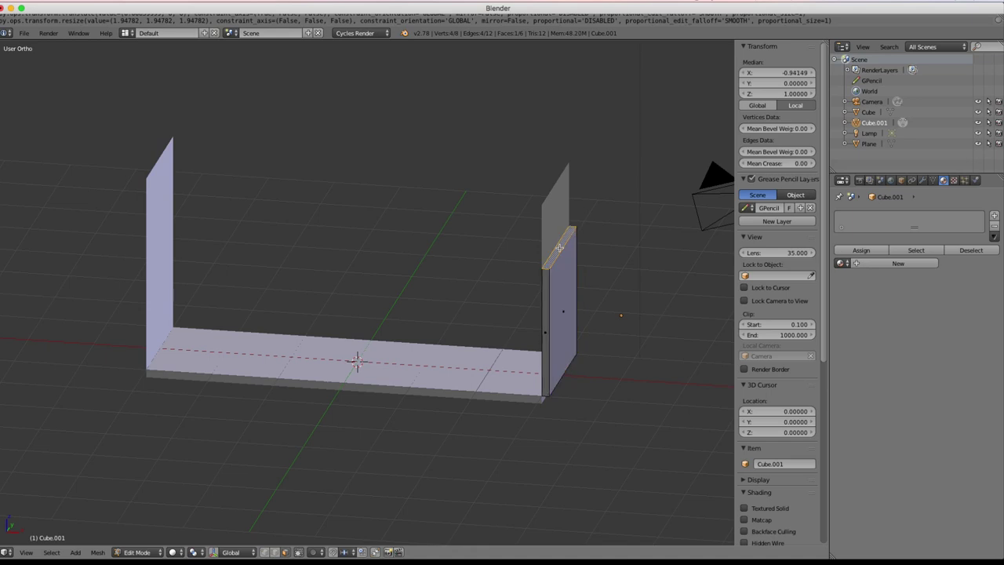
pyautogui.press('g')
pyautogui.press('z')
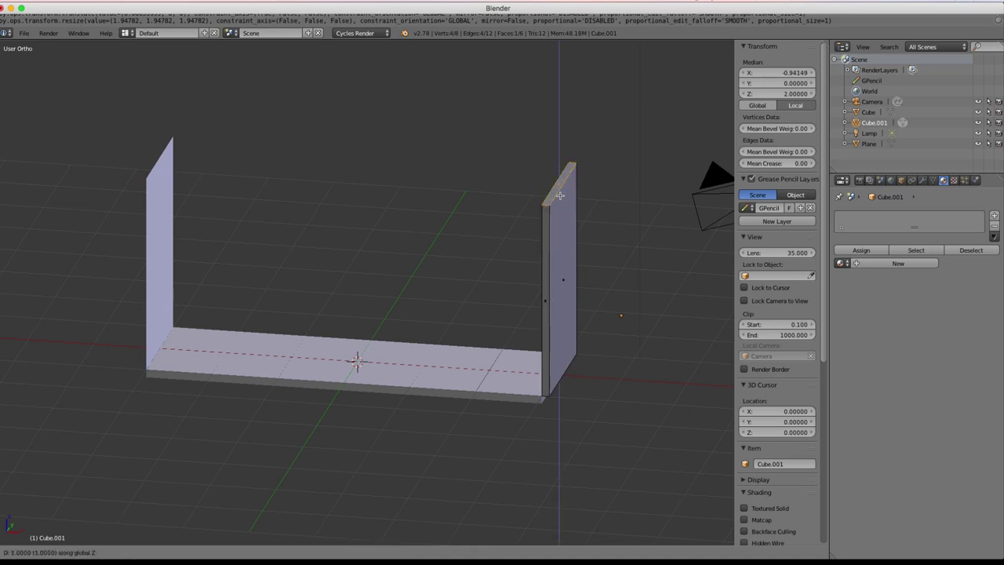
pyautogui.click(560, 196)
pyautogui.press('KP_1')
pyautogui.moveTo(539, 276); pyautogui.dragTo(562, 276, button='middle')
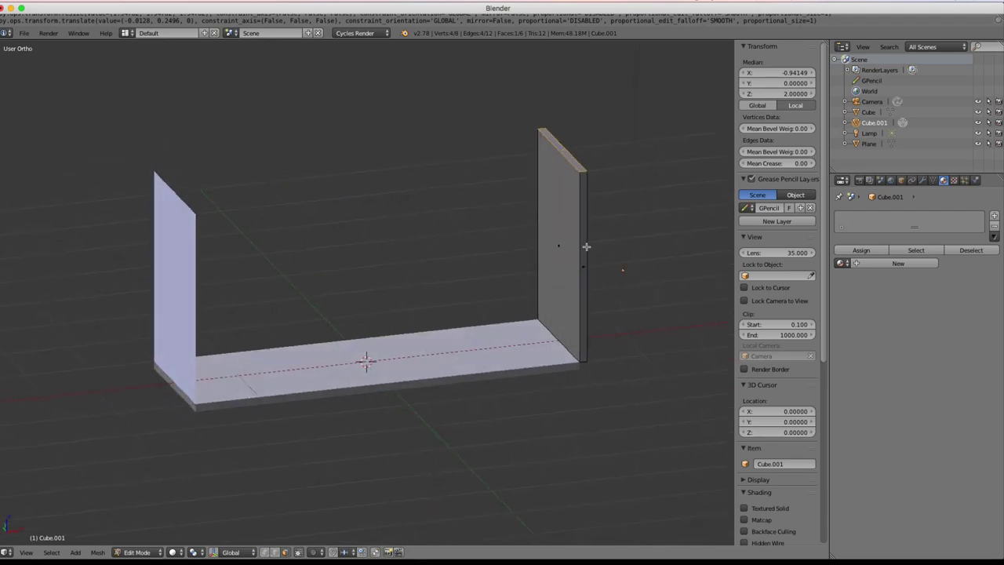
pyautogui.press('Tab')
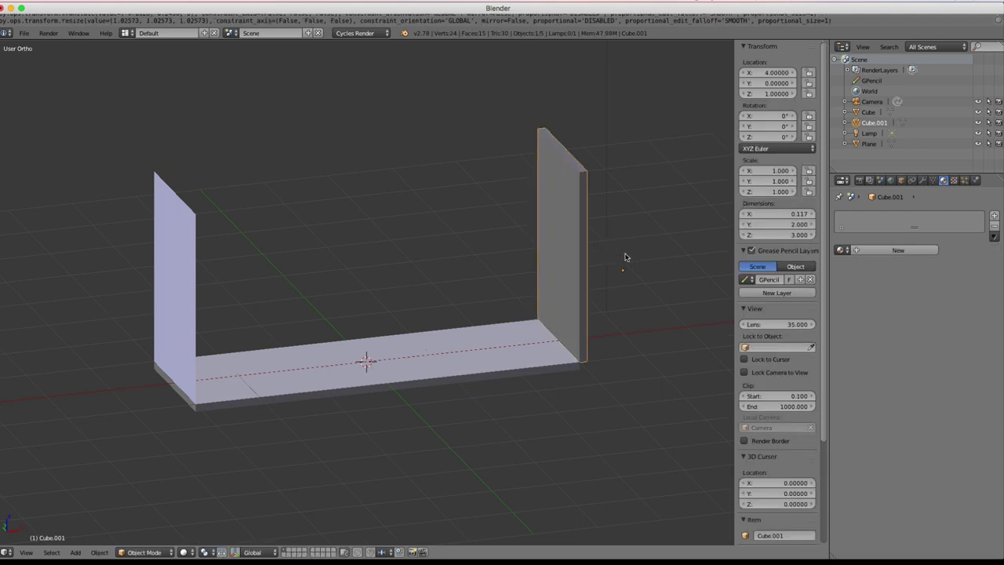
# Step: Shift the wall collision slab slightly inward along X to a location of about 3.975
pyautogui.press('KP_1')
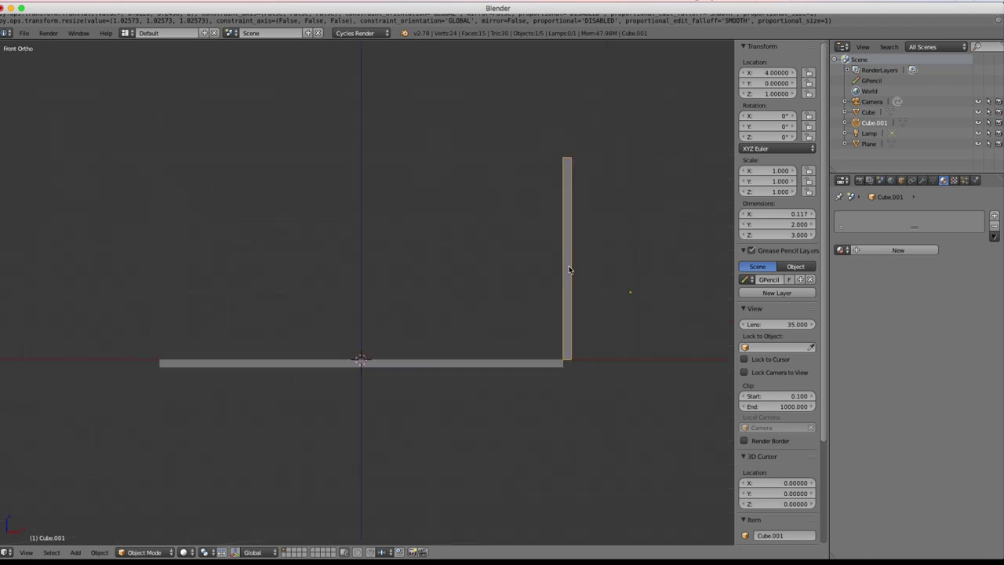
pyautogui.press('g')
pyautogui.press('x')
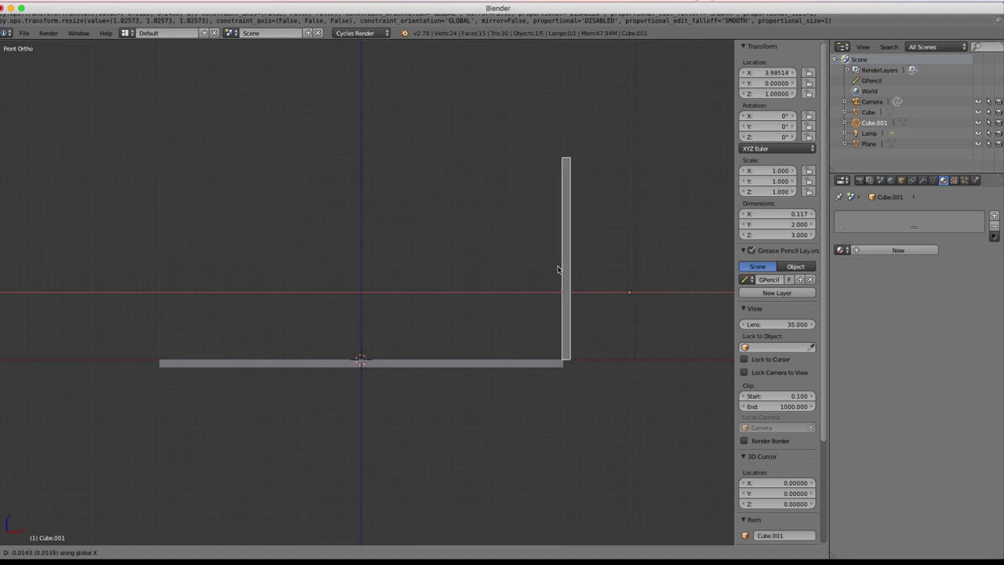
pyautogui.click(554, 270)
pyautogui.moveTo(554, 270); pyautogui.dragTo(578, 285, button='middle')
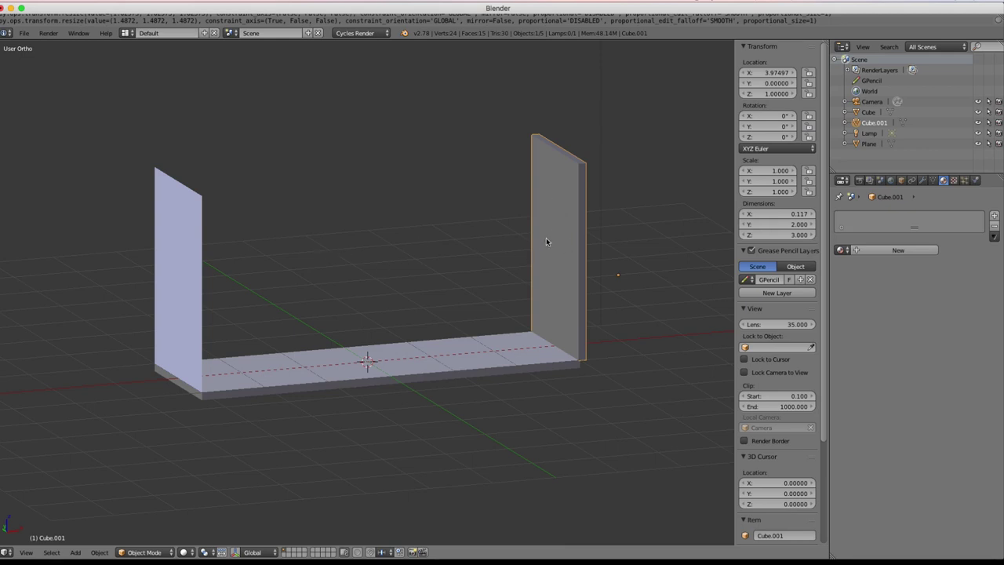
pyautogui.press('KP_6')
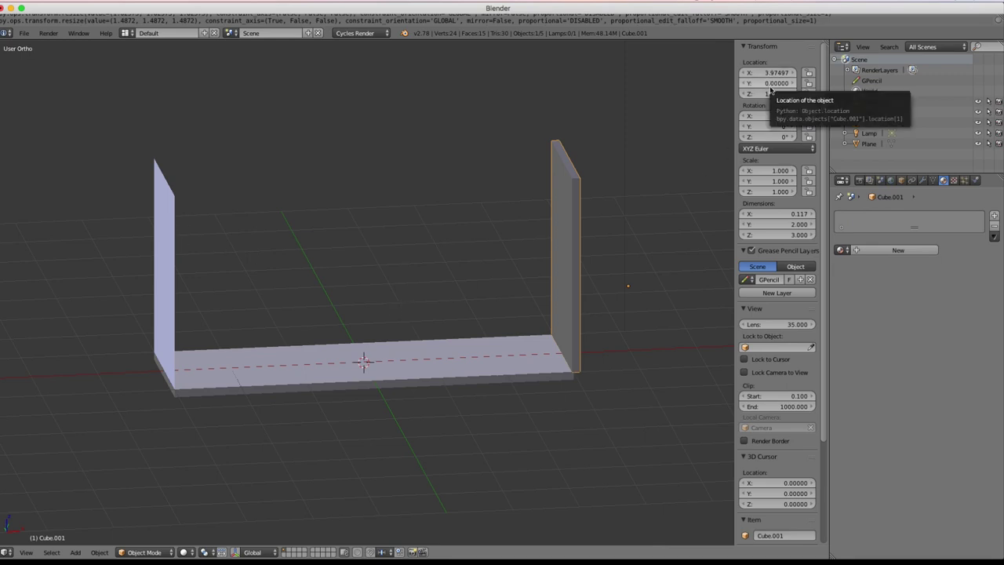
# Step: Try to mirror the wall collision slab with a Mirror modifier on the Y axis instead of X, and remove the modifier
pyautogui.click(924, 181)
pyautogui.click(894, 215)
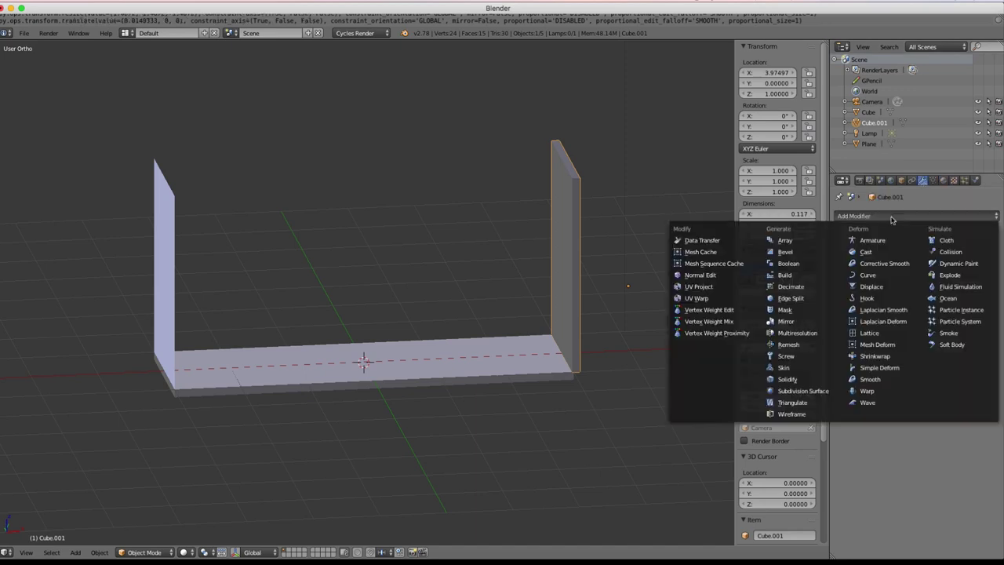
pyautogui.click(794, 321)
pyautogui.click(843, 288)
pyautogui.click(842, 279)
pyautogui.moveTo(258, 298)
pyautogui.mouseDown(button='middle')
pyautogui.moveTo(306, 298)
pyautogui.moveTo(255, 298)
pyautogui.mouseUp(button='middle')
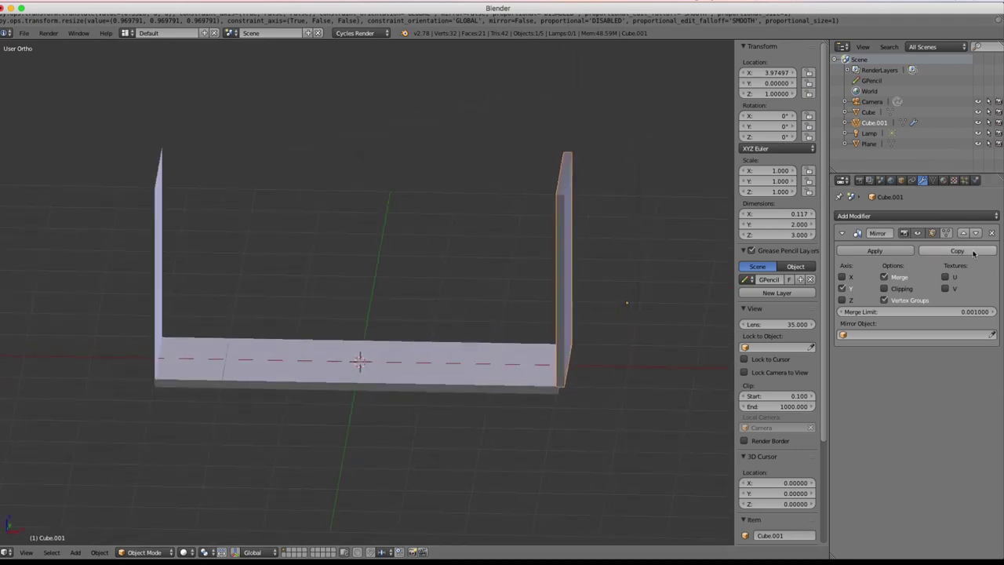
pyautogui.click(992, 233)
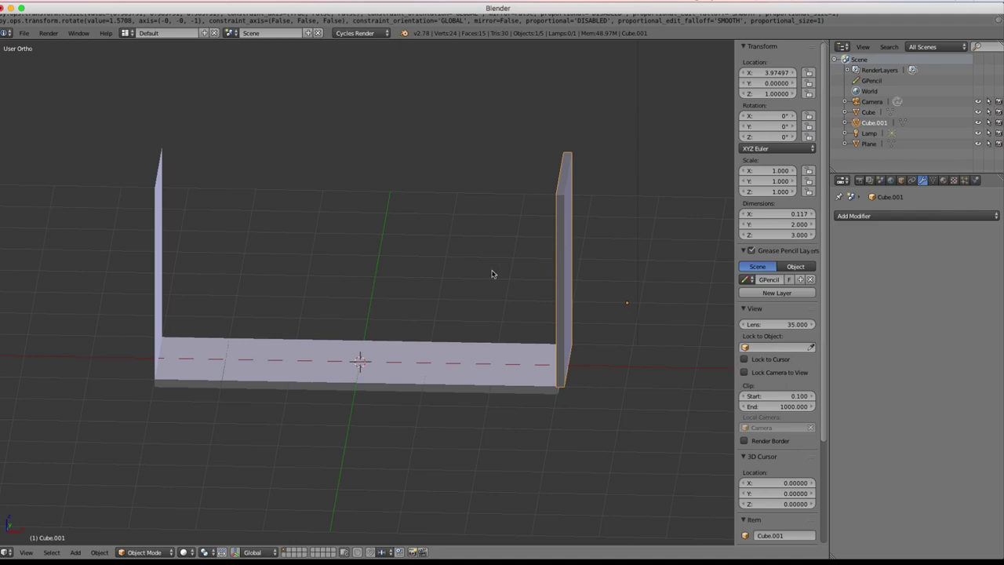
# Step: Duplicate the wall collision slab and move the copy 6 units along negative X to the opposite wall
pyautogui.hotkey('shift', 'd')
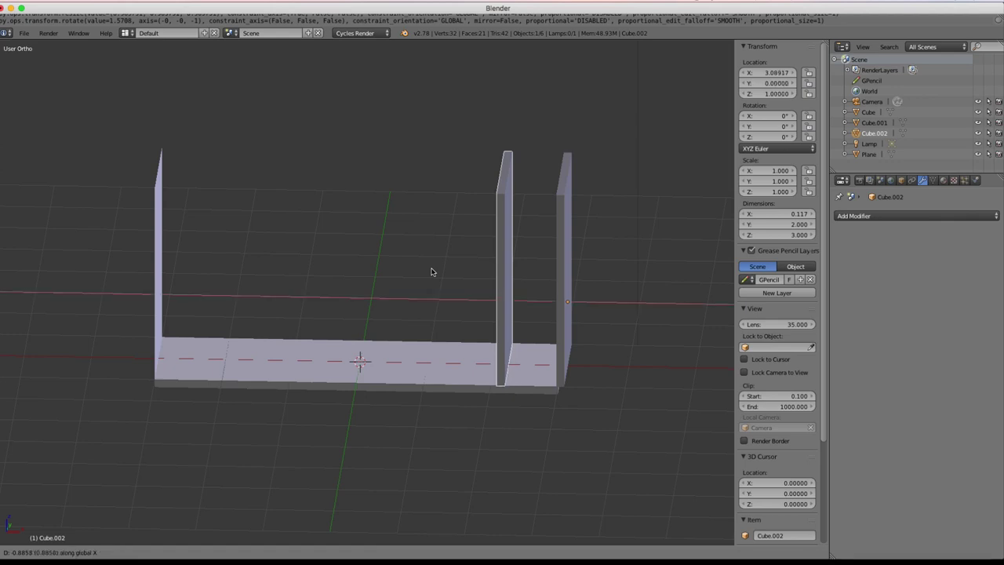
pyautogui.press('x')
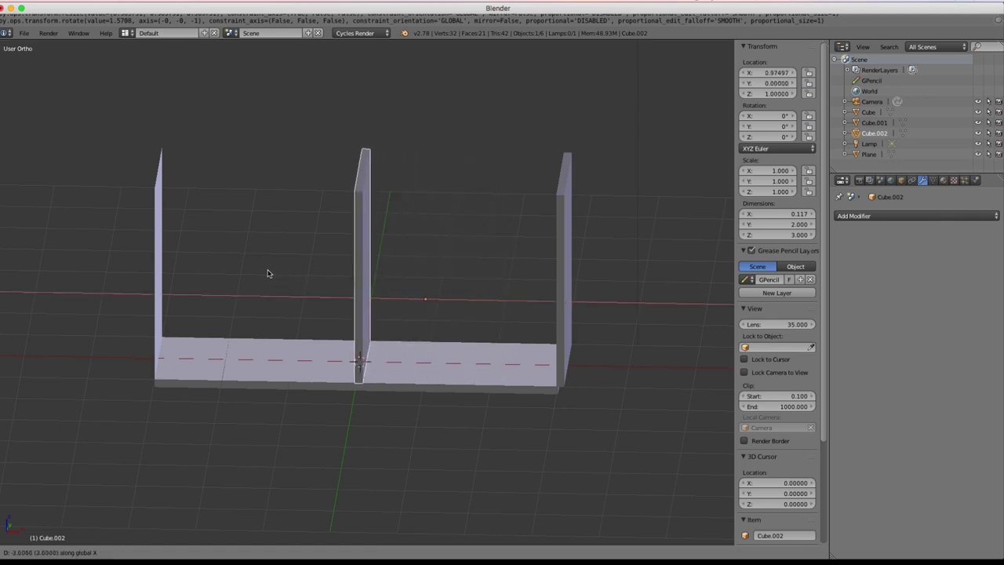
pyautogui.click(118, 282)
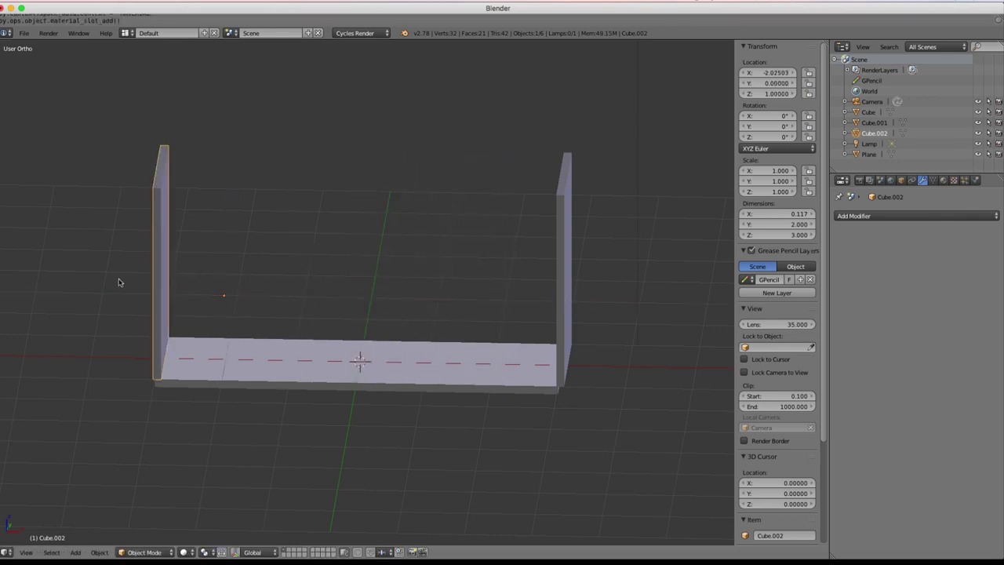
# Step: In wireframe display, shift the duplicated slab outward along X to a location of about -2.077
pyautogui.press('KP_1')
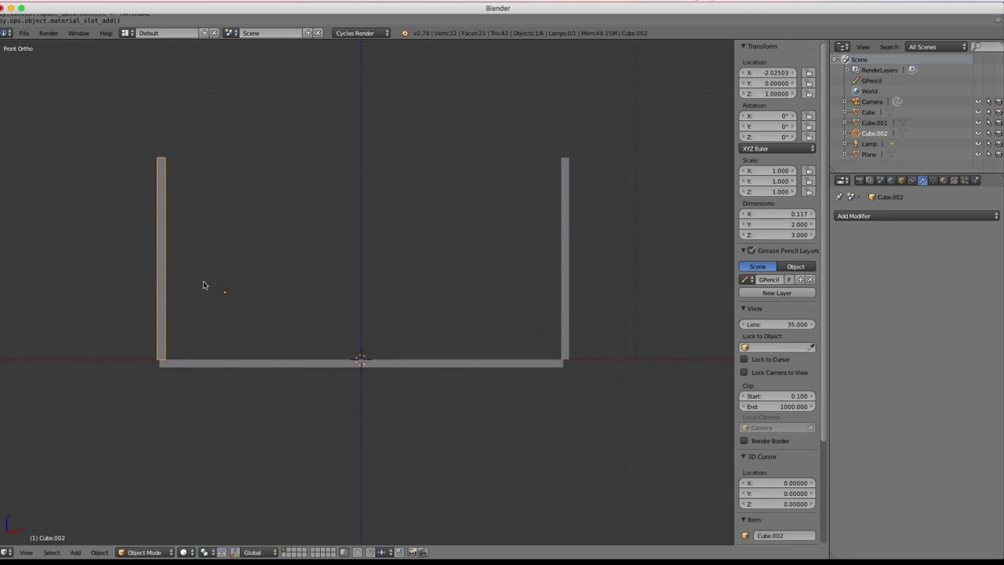
pyautogui.press('z')
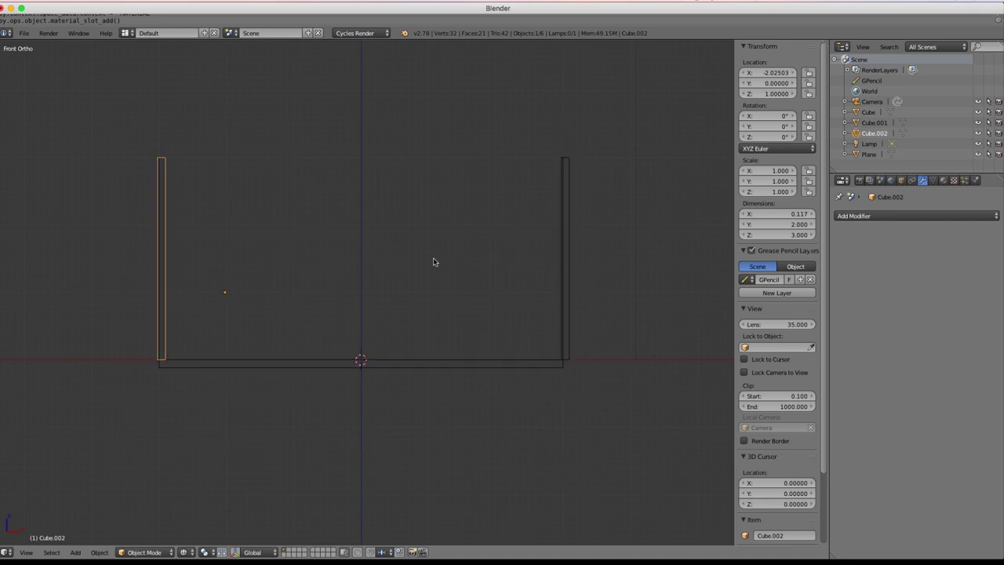
pyautogui.keyDown('shift'); pyautogui.moveTo(295, 271); pyautogui.dragTo(406, 325, button='middle'); pyautogui.keyUp('shift')
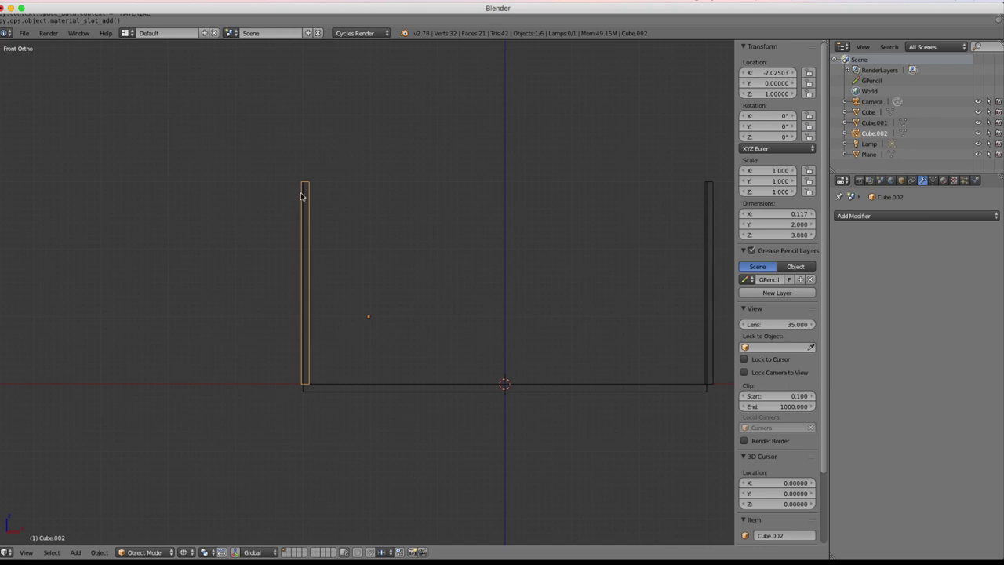
pyautogui.press('g')
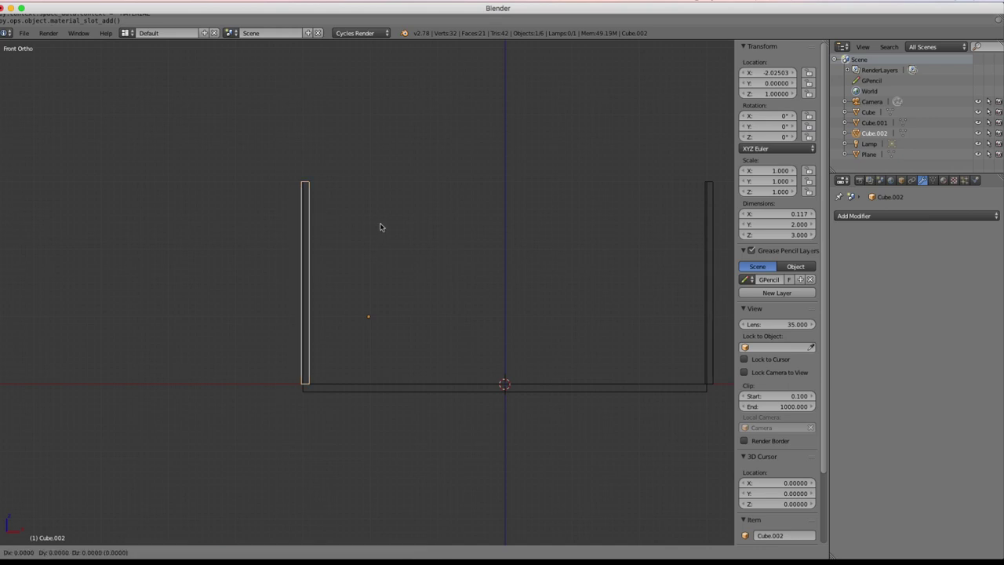
pyautogui.press('x')
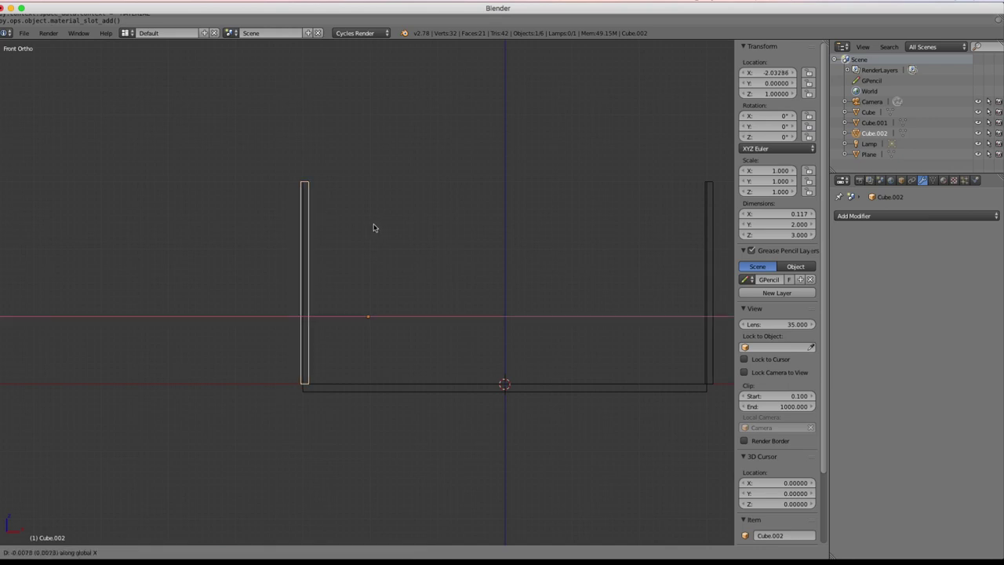
pyautogui.click(344, 229)
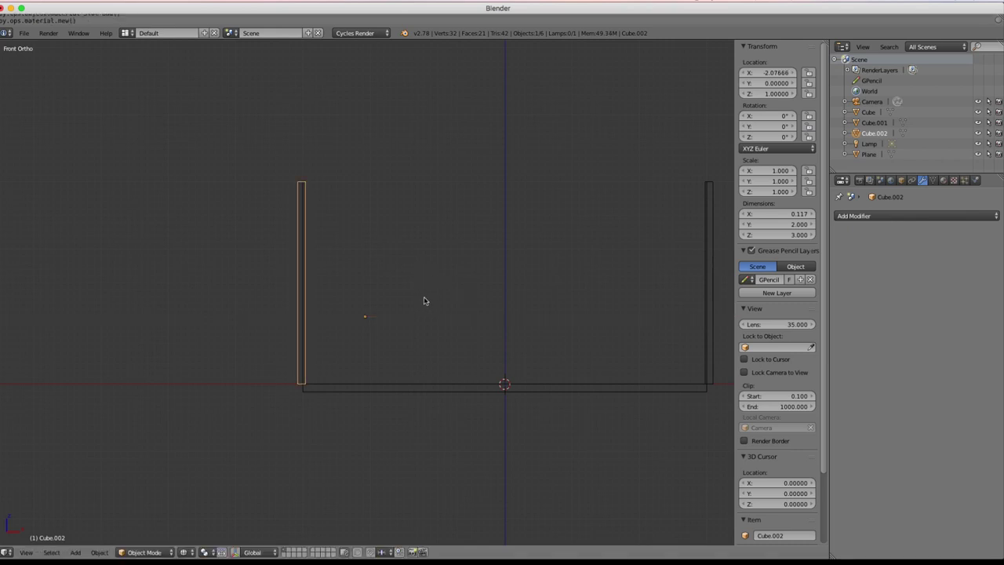
pyautogui.moveTo(538, 359); pyautogui.dragTo(519, 381, button='middle')
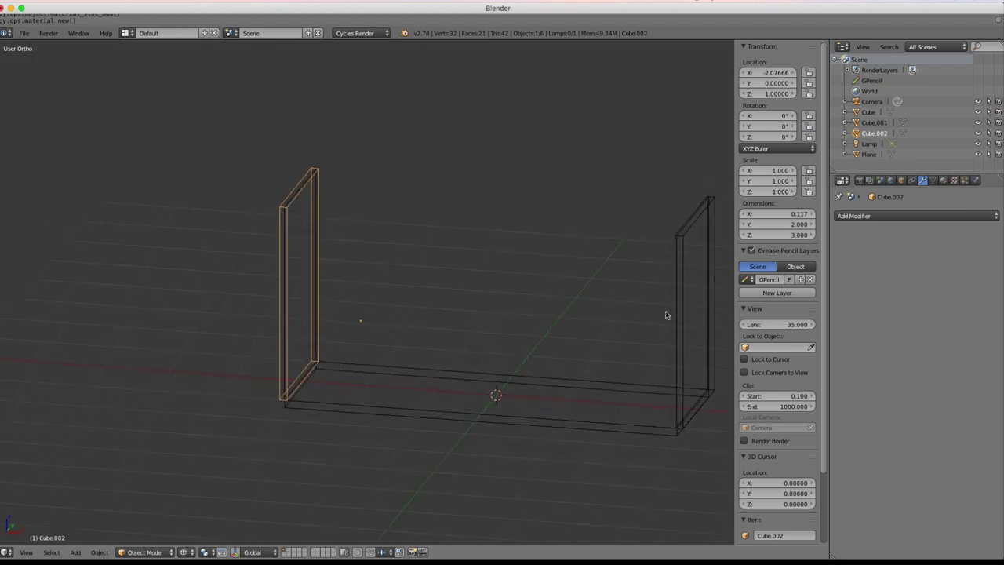
# Step: Rename the corridor mesh Plane as Hallway
pyautogui.click(868, 155)
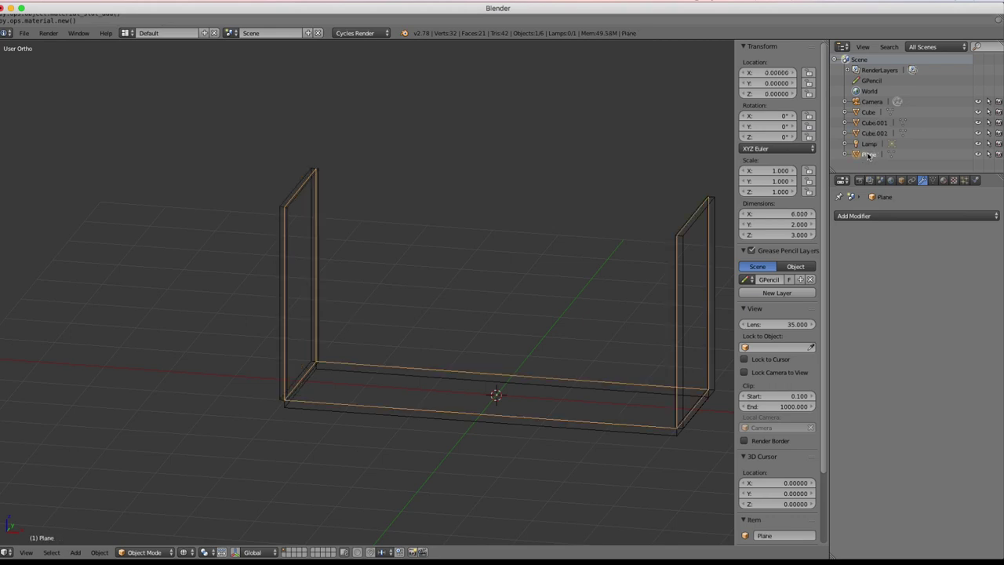
pyautogui.doubleClick(869, 154)
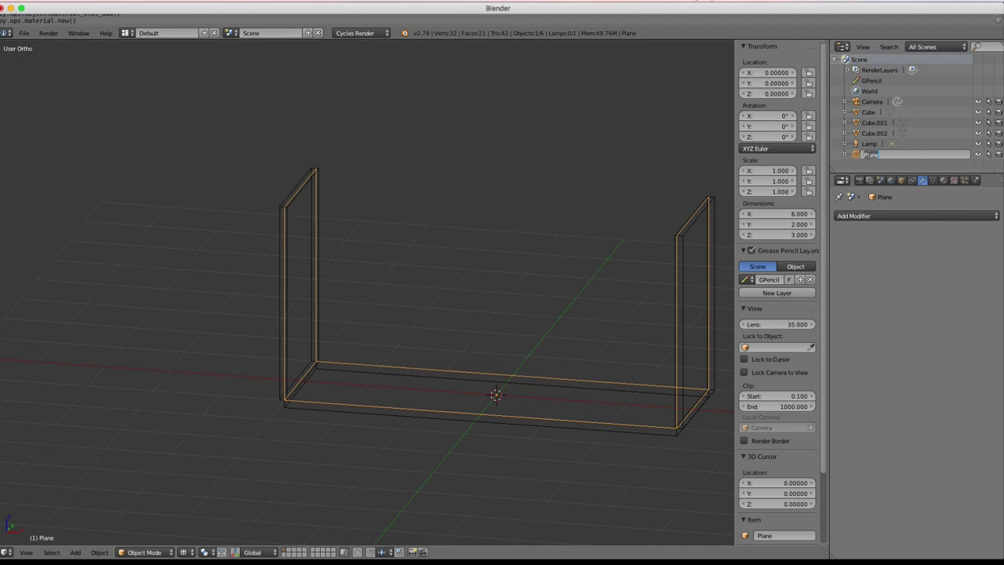
pyautogui.write('Hallway')
pyautogui.press('Return')
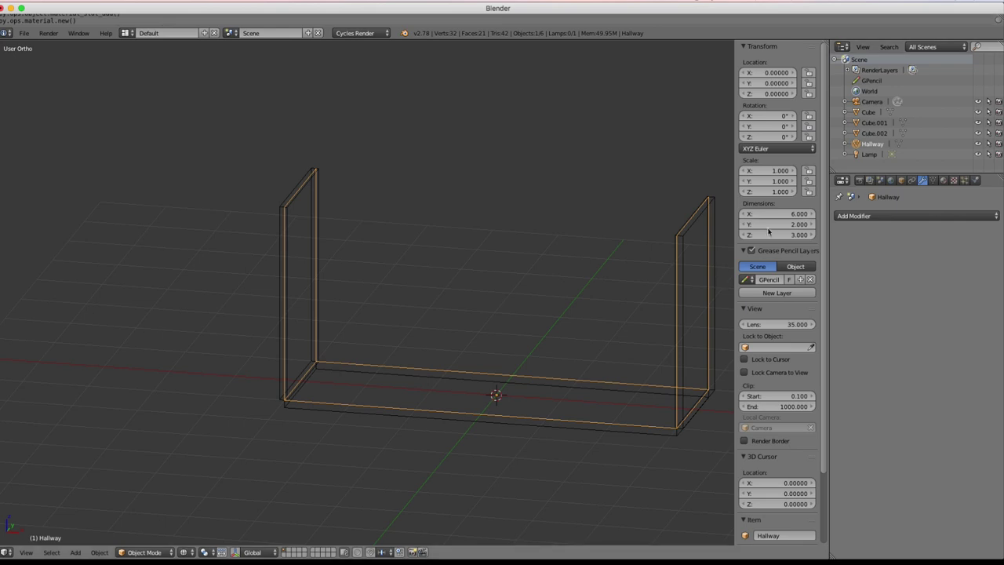
# Step: Rename the floor collision slab Cube as UCX_Hallway_01
pyautogui.click(874, 134)
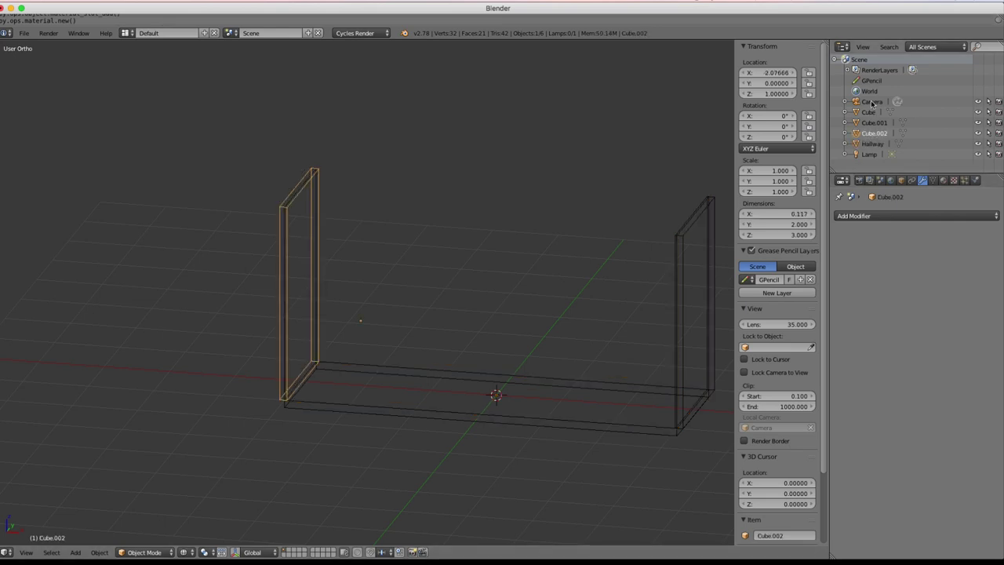
pyautogui.click(870, 112)
pyautogui.doubleClick(869, 112)
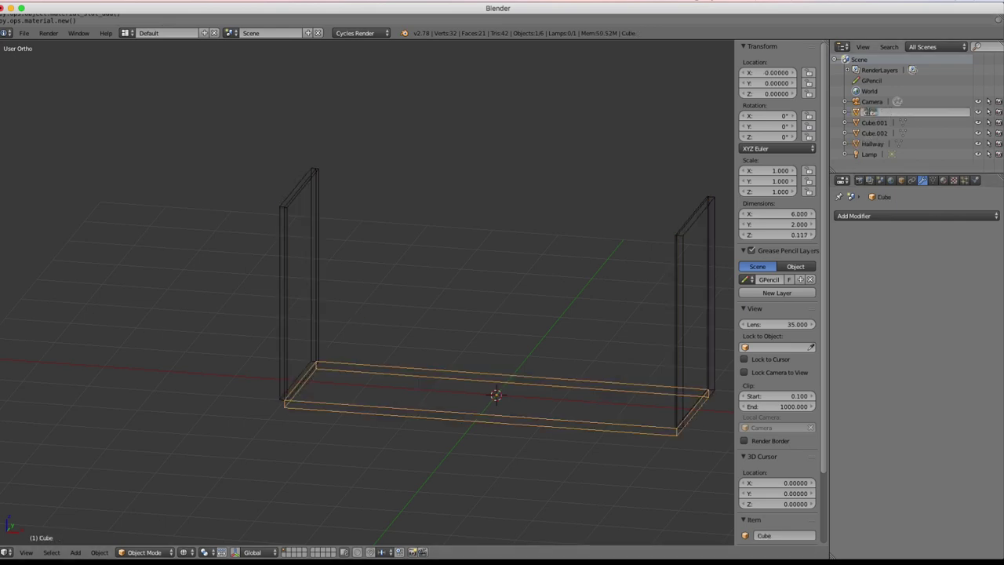
pyautogui.write('Flo')
pyautogui.press('Return')
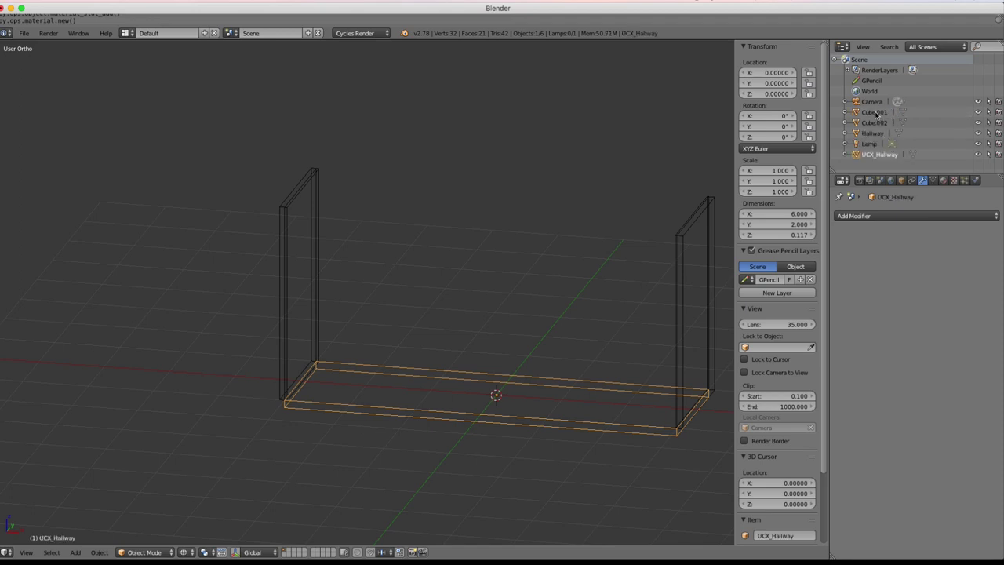
pyautogui.doubleClick(885, 155)
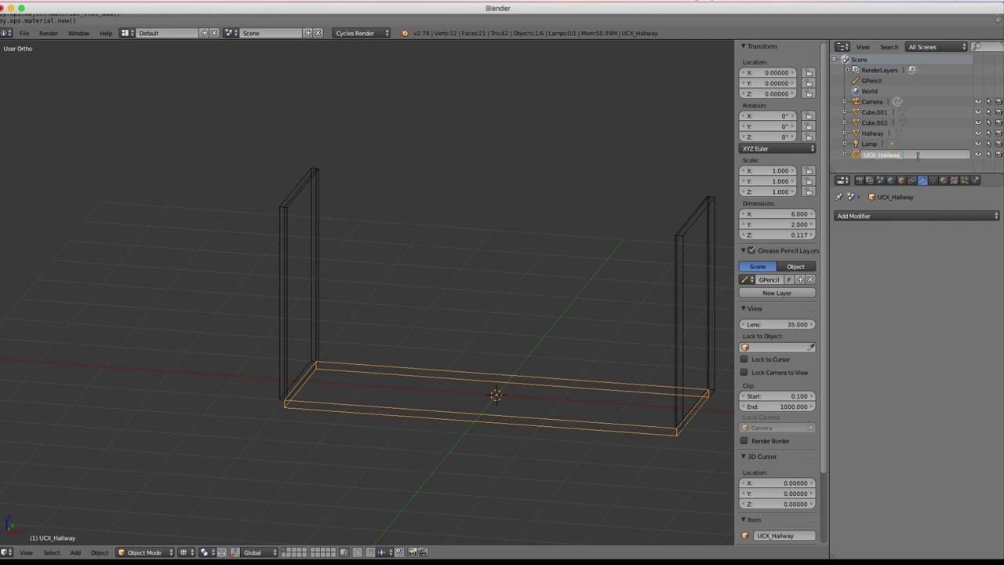
pyautogui.write('_01')
pyautogui.press('Return')
# Step: Rename the positive-X wall collision slab Cube.001 as UCX_Hallway_02
pyautogui.click(876, 113)
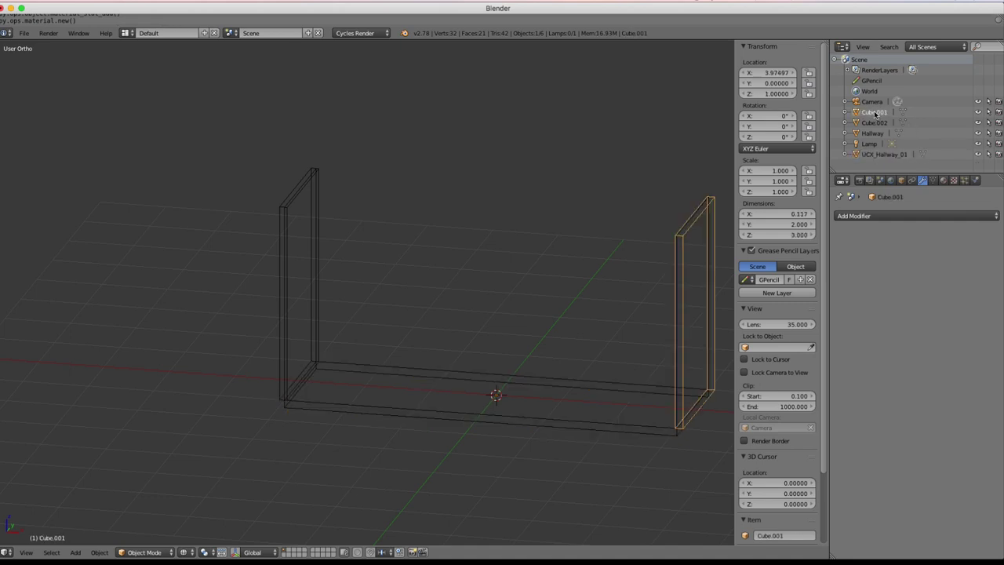
pyautogui.doubleClick(876, 113)
pyautogui.write('UCX_Hallway_02')
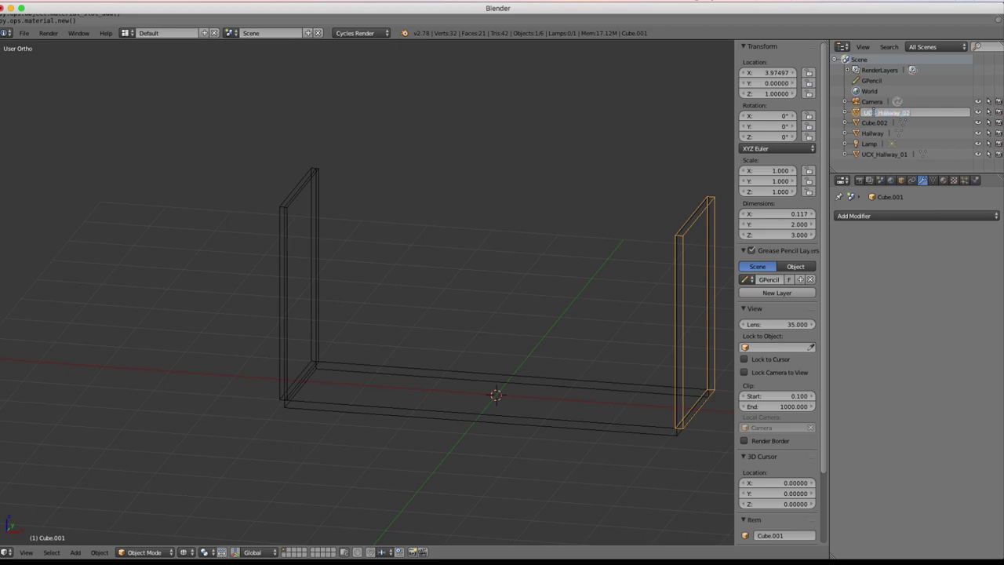
pyautogui.press('Return')
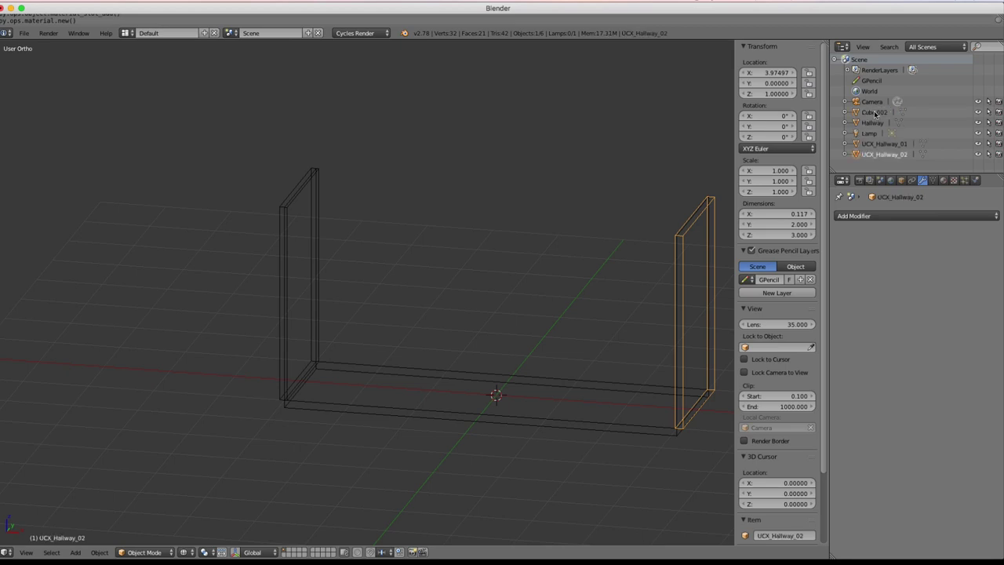
# Step: Rename the negative-X wall collision slab Cube.002 as UCX_Hallway_03
pyautogui.click(877, 115)
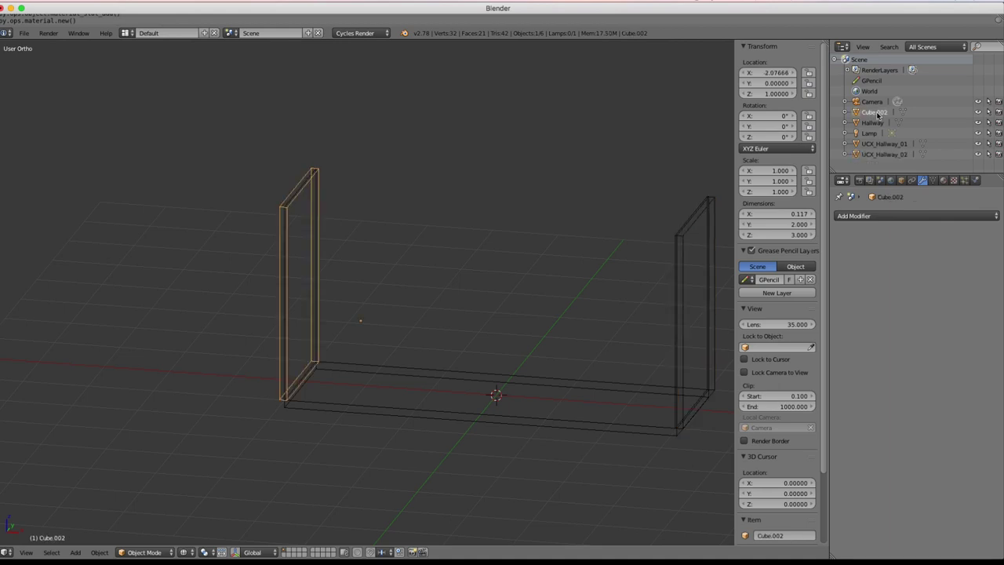
pyautogui.doubleClick(877, 114)
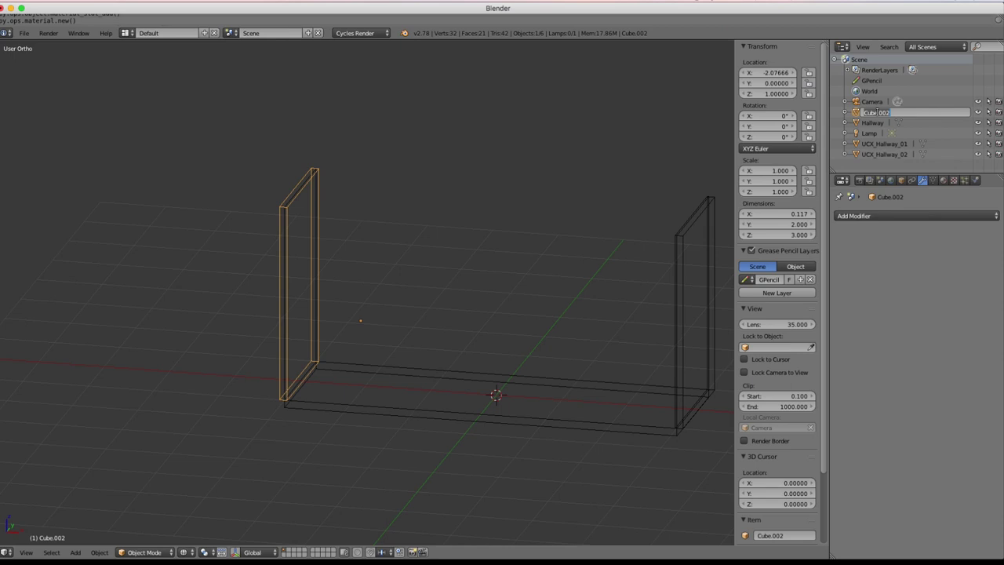
pyautogui.press('BackSpace')
pyautogui.write('UCX_Hallway_03')
pyautogui.press('Return')
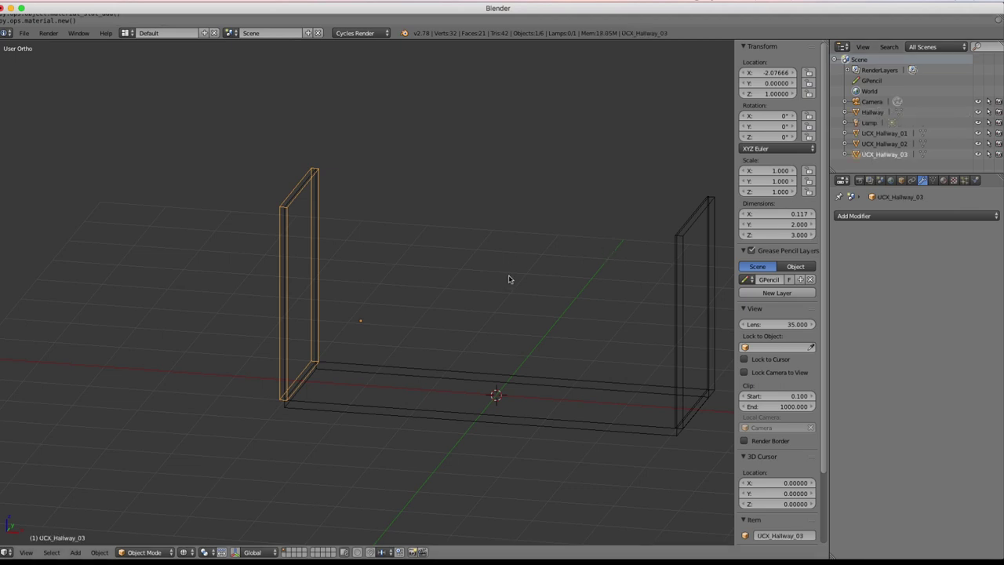
# Step: Return to solid display and select the Hallway mesh together with its three collision slabs
pyautogui.press('z')
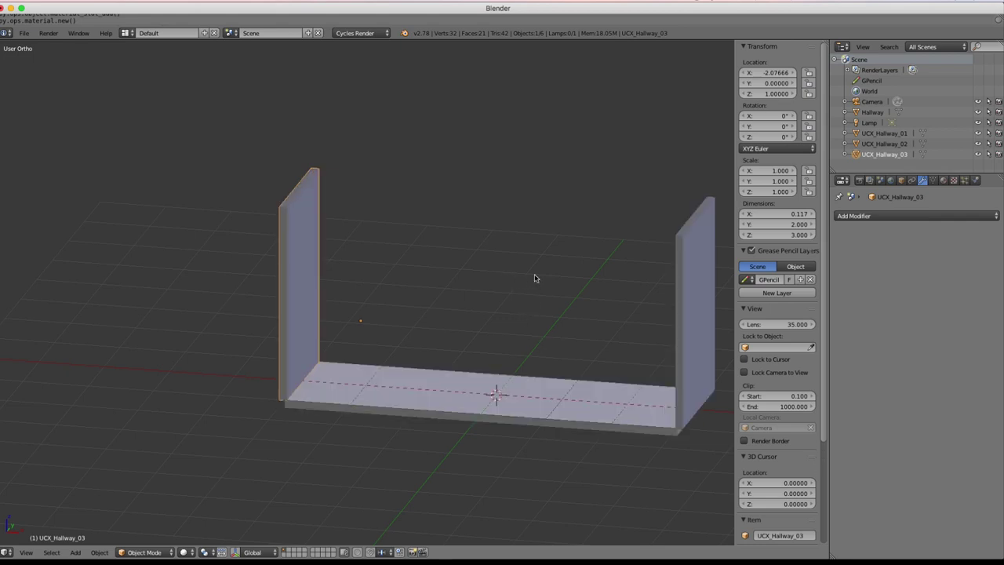
pyautogui.keyDown('shift'); pyautogui.moveTo(533, 309); pyautogui.dragTo(460, 288, button='middle'); pyautogui.keyUp('shift')
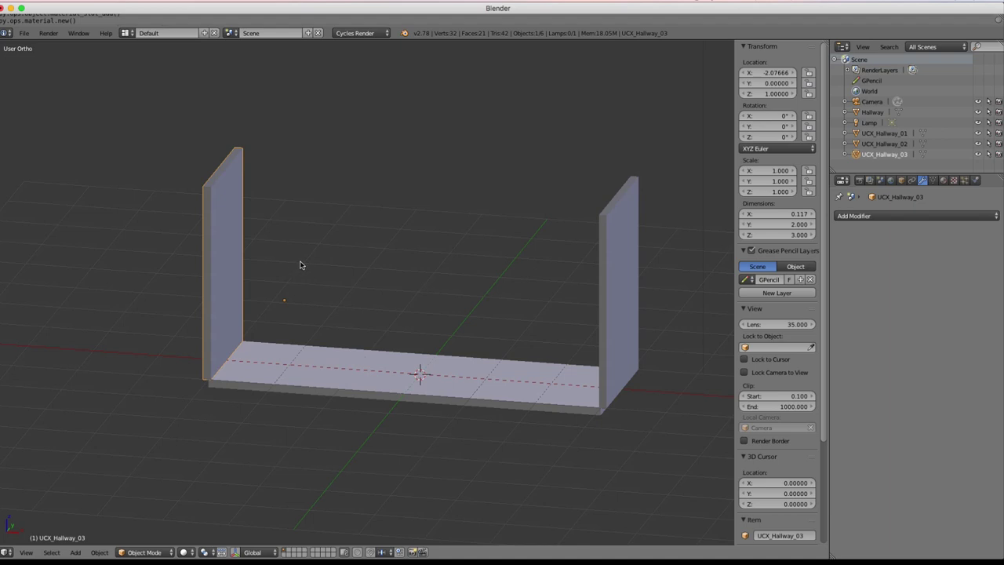
pyautogui.press('b')
pyautogui.moveTo(150, 117); pyautogui.dragTo(661, 489)
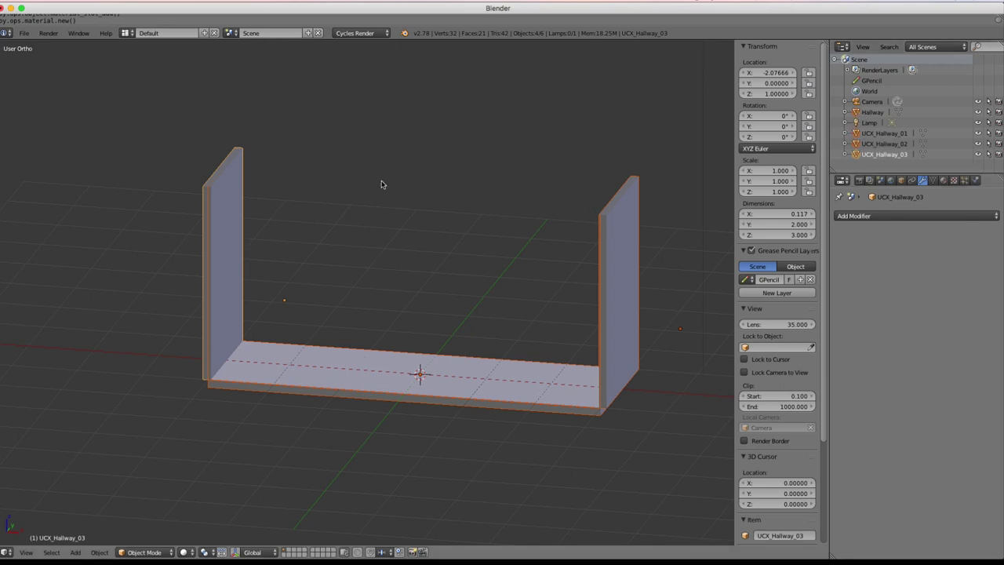
# Step: Export the selected objects as FBX with the Unreal Engine Export preset, overwriting basic-level-straight.fbx
pyautogui.click(24, 32)
pyautogui.moveTo(64, 234)
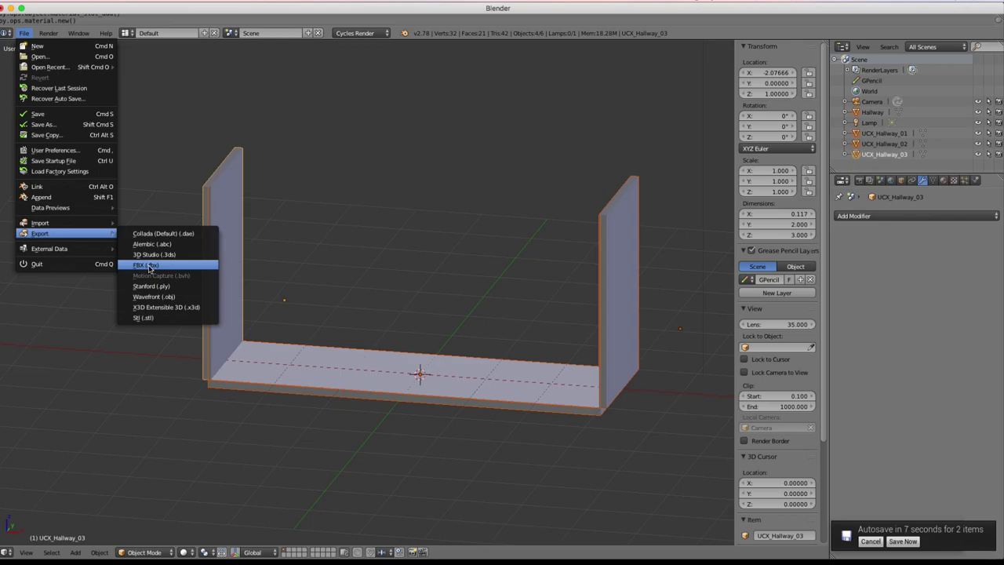
pyautogui.click(150, 269)
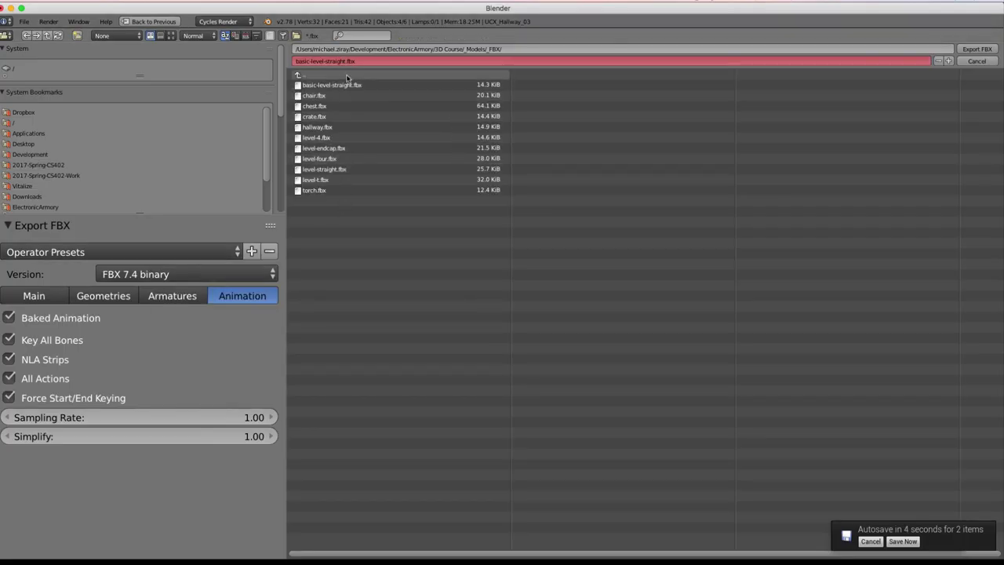
pyautogui.click(94, 252)
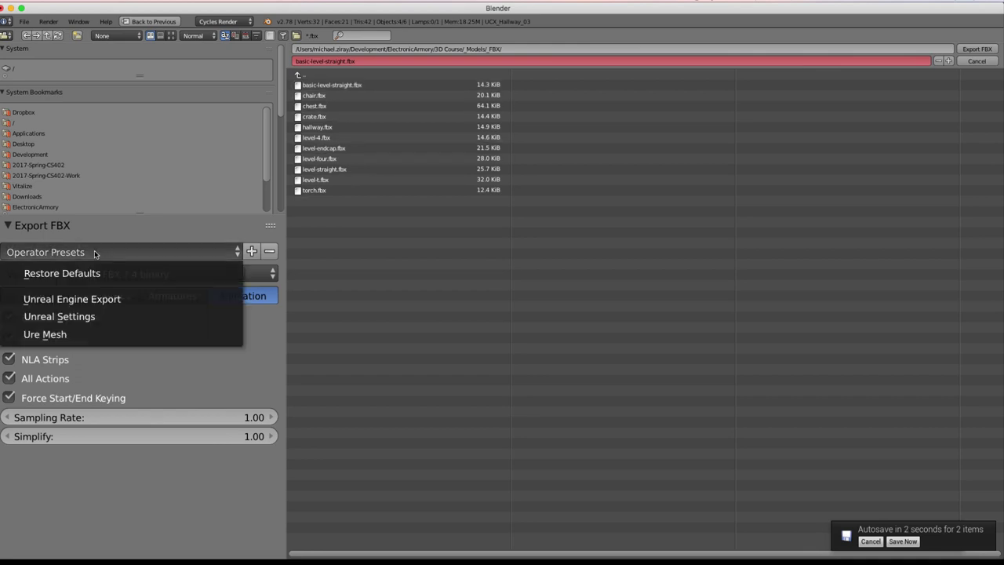
pyautogui.click(84, 299)
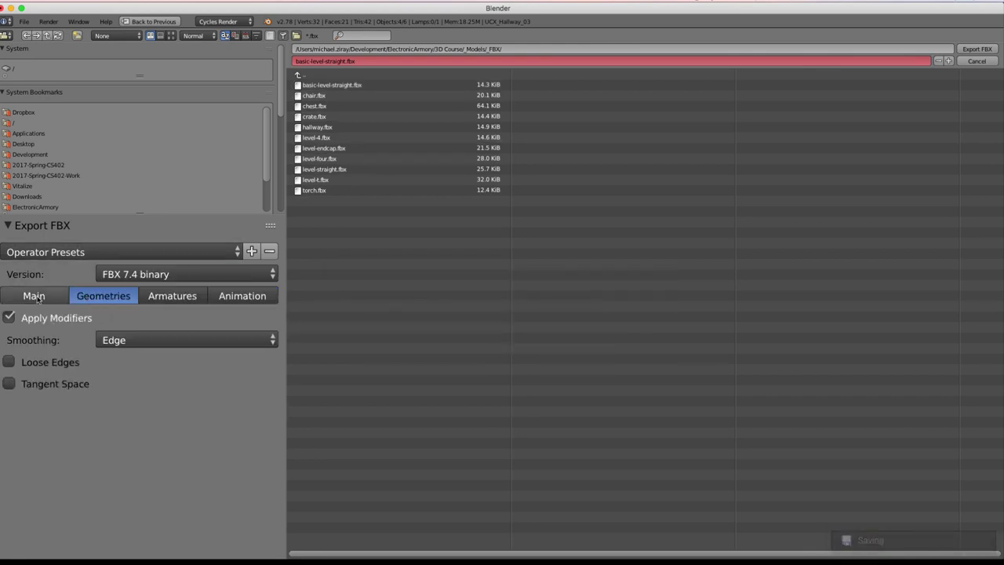
pyautogui.click(34, 297)
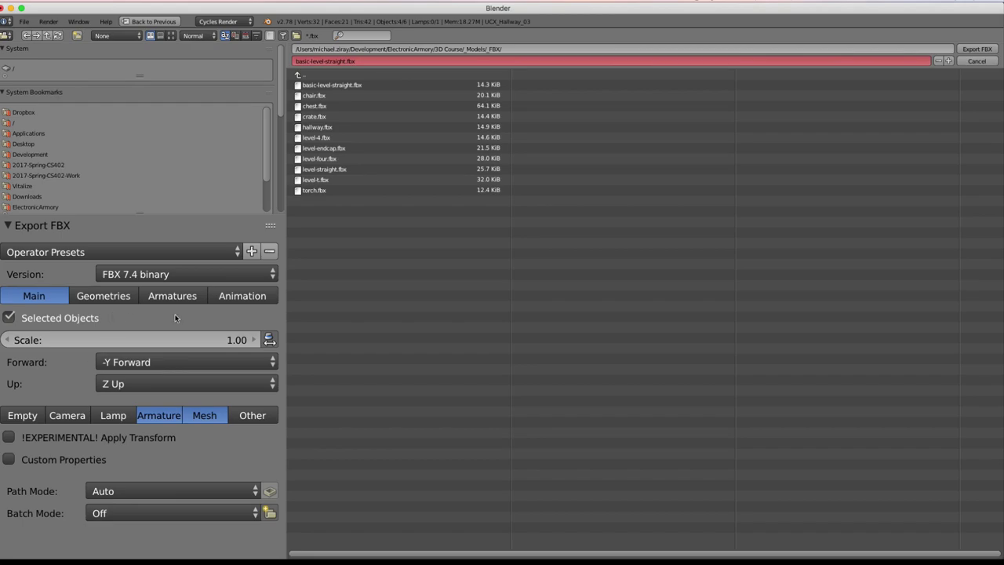
pyautogui.click(973, 51)
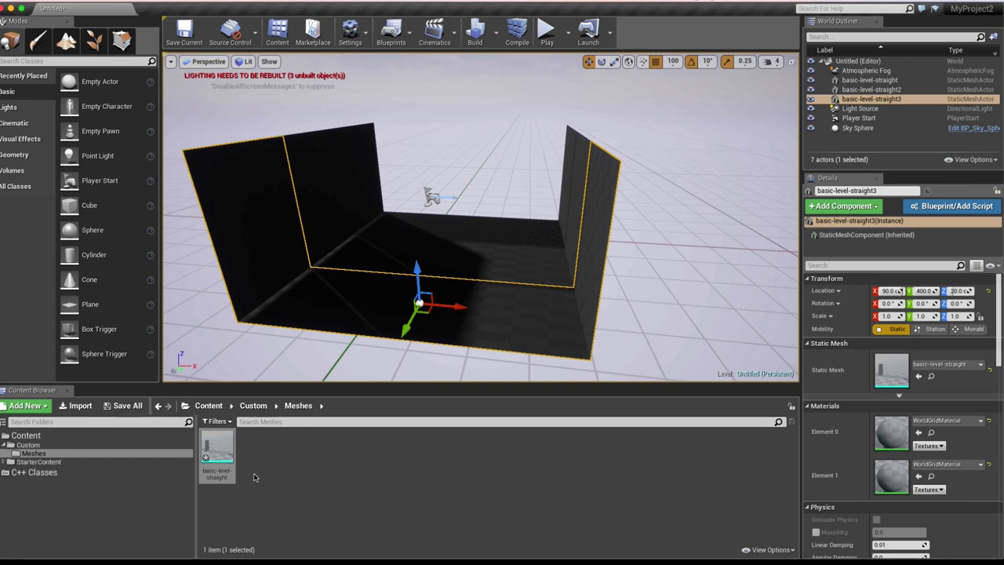
# Step: In Unreal Engine, import basic-level-straight.fbx into the Meshes folder without auto-generated collision, overwriting the existing asset
pyautogui.click(77, 405)
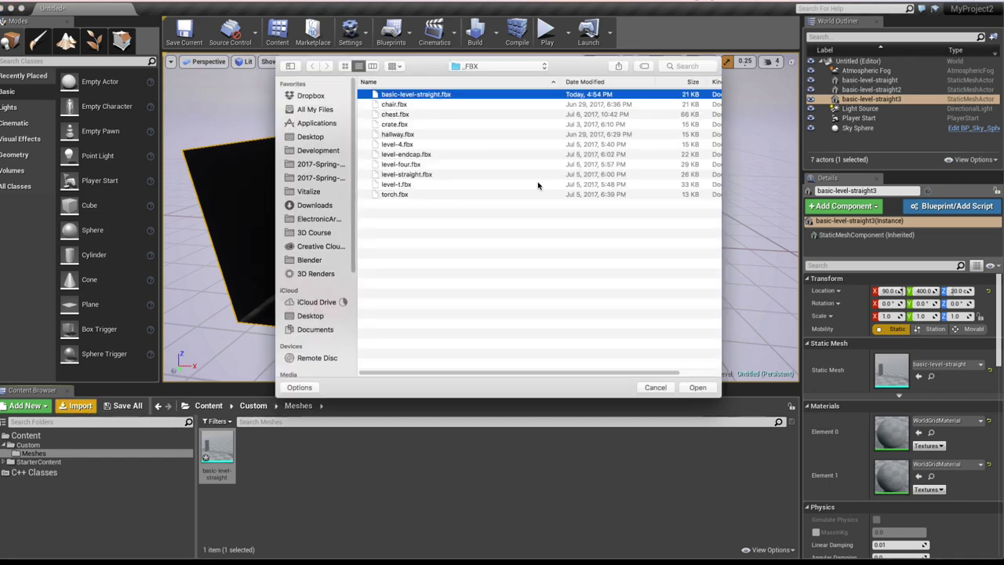
pyautogui.click(697, 388)
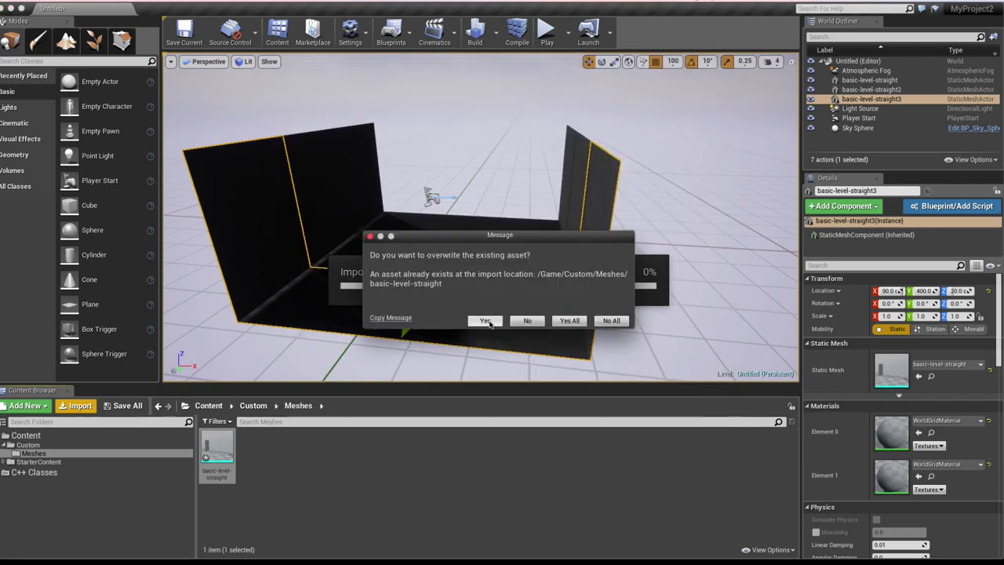
pyautogui.click(572, 321)
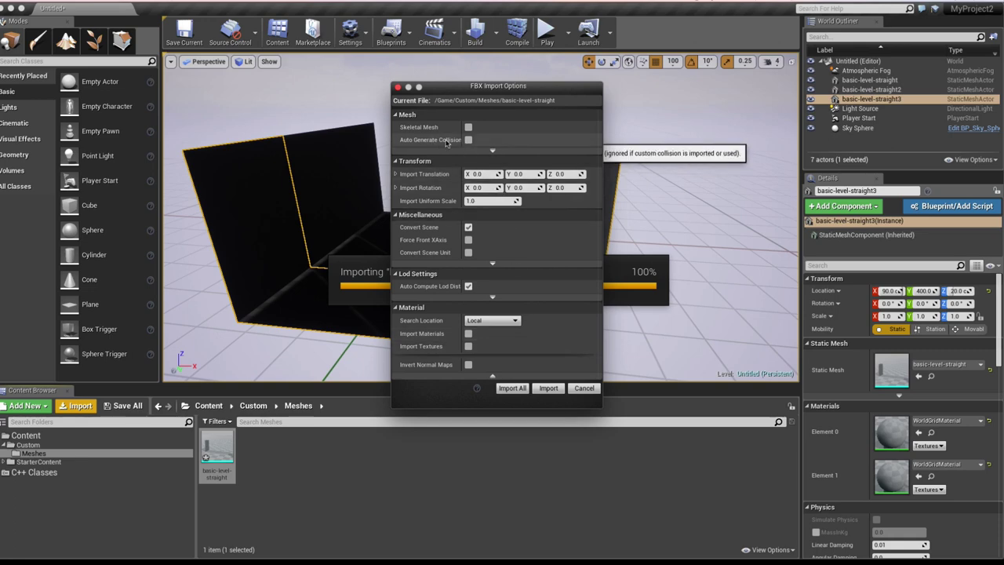
pyautogui.click(511, 389)
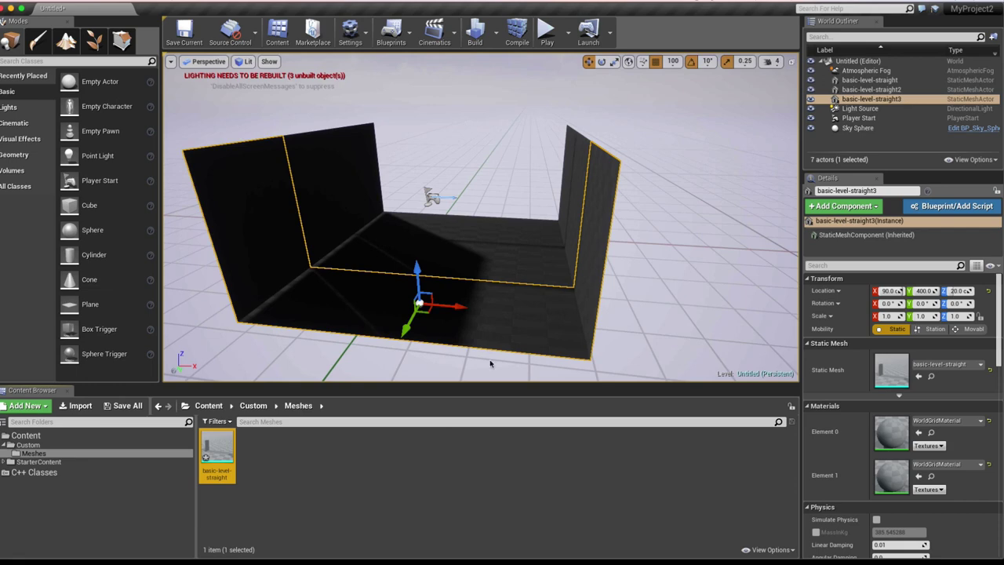
# Step: Open the basic-level-straight mesh, show its simple collision, and examine the floor and wall collision boxes
pyautogui.doubleClick(227, 443)
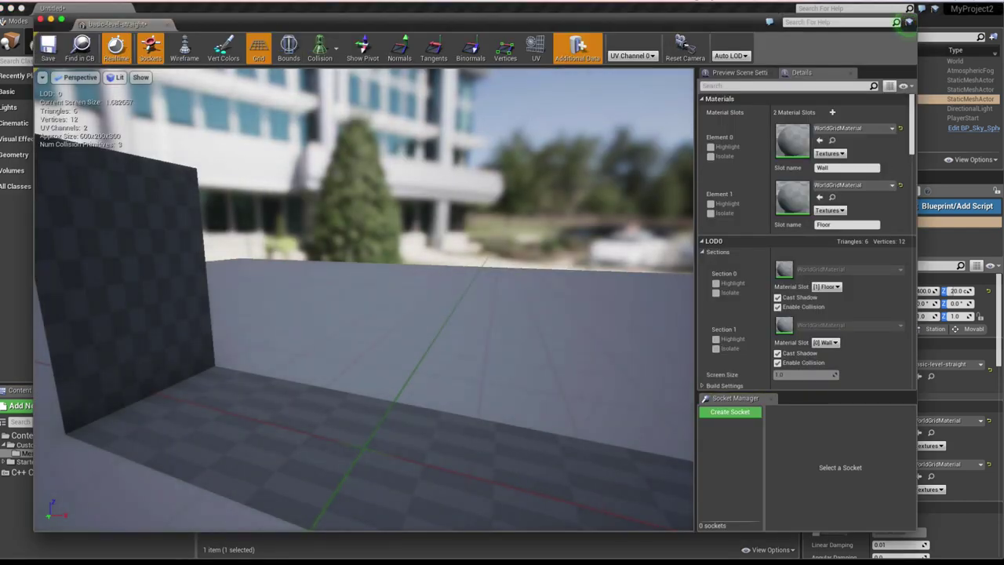
pyautogui.click(320, 47)
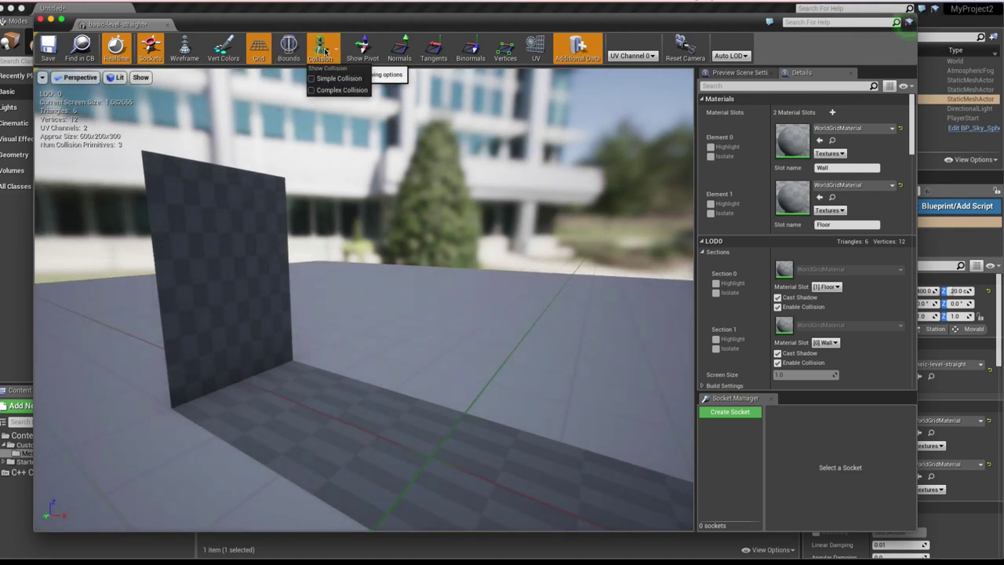
pyautogui.moveTo(447, 376); pyautogui.dragTo(359, 240)
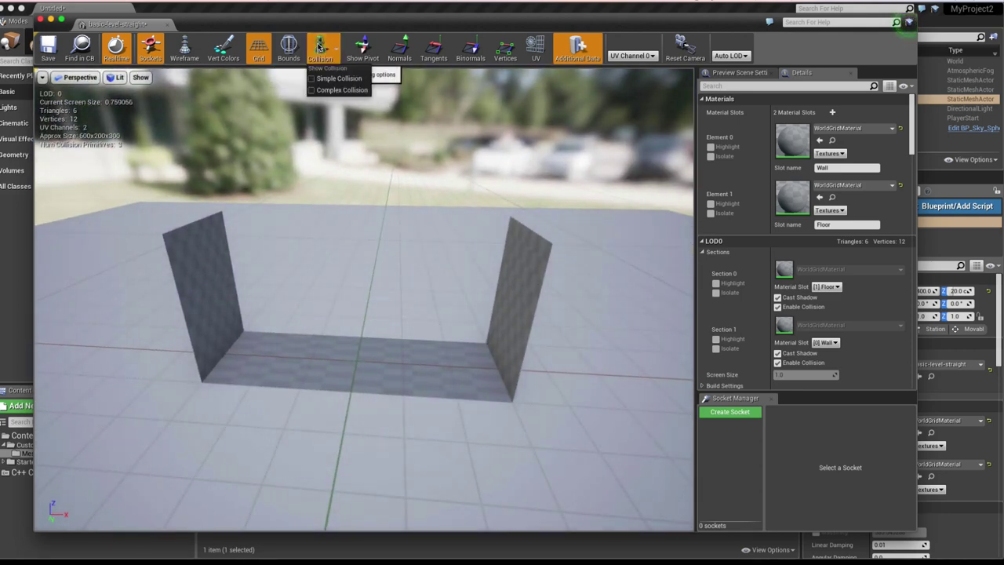
pyautogui.hotkey('alt', 'c')
pyautogui.moveTo(460, 301); pyautogui.dragTo(400, 303)
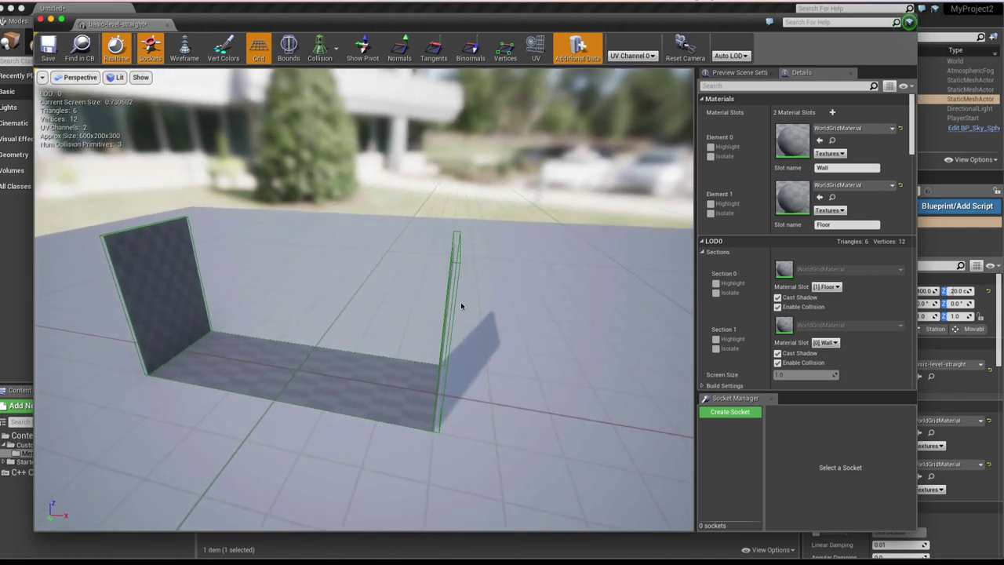
pyautogui.click(458, 254)
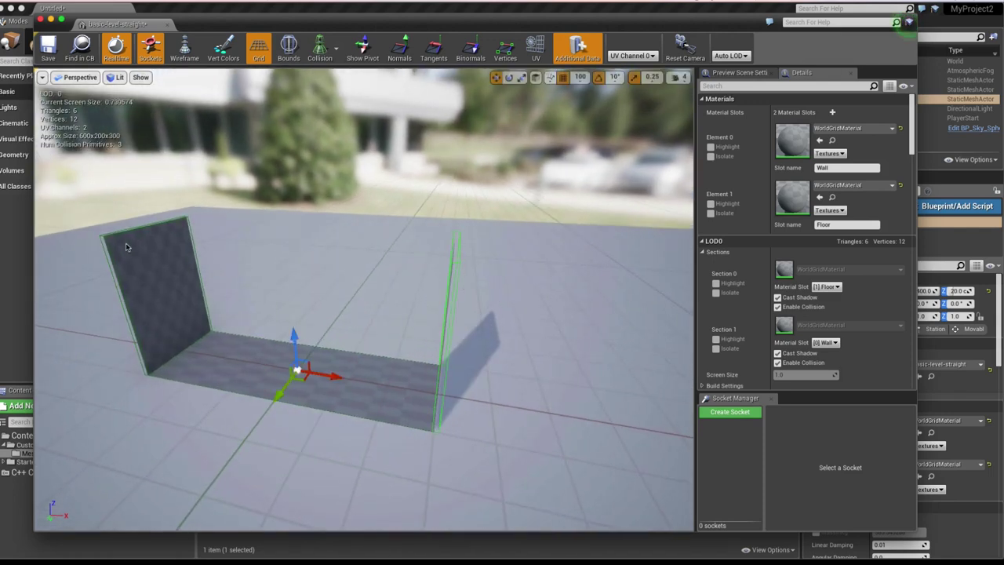
pyautogui.click(152, 278)
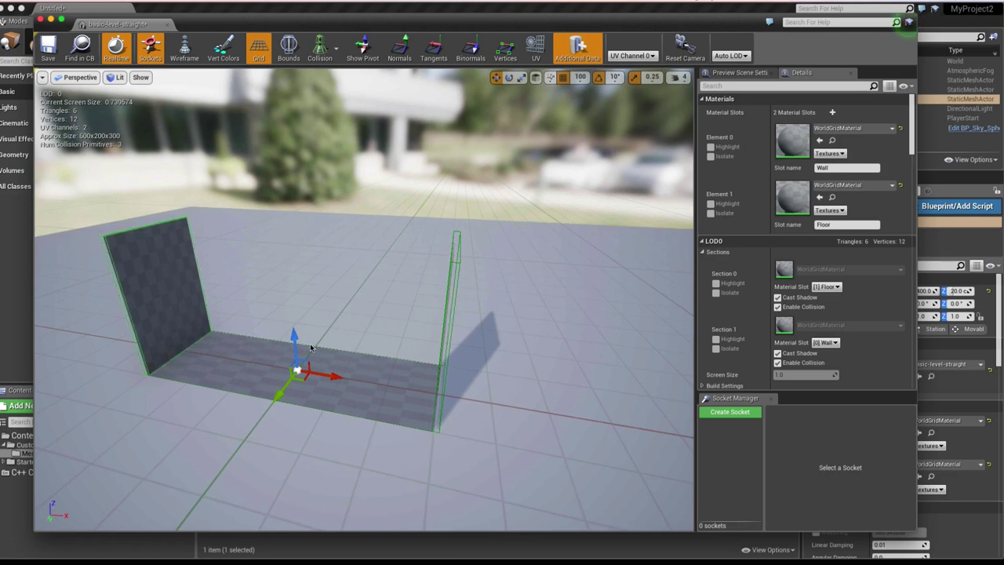
# Step: Close the mesh editor and place the StarterContent prop SM_Chair in the corridor, snapped to the floor at X -100
pyautogui.click(151, 24)
pyautogui.click(6, 462)
pyautogui.click(8, 525)
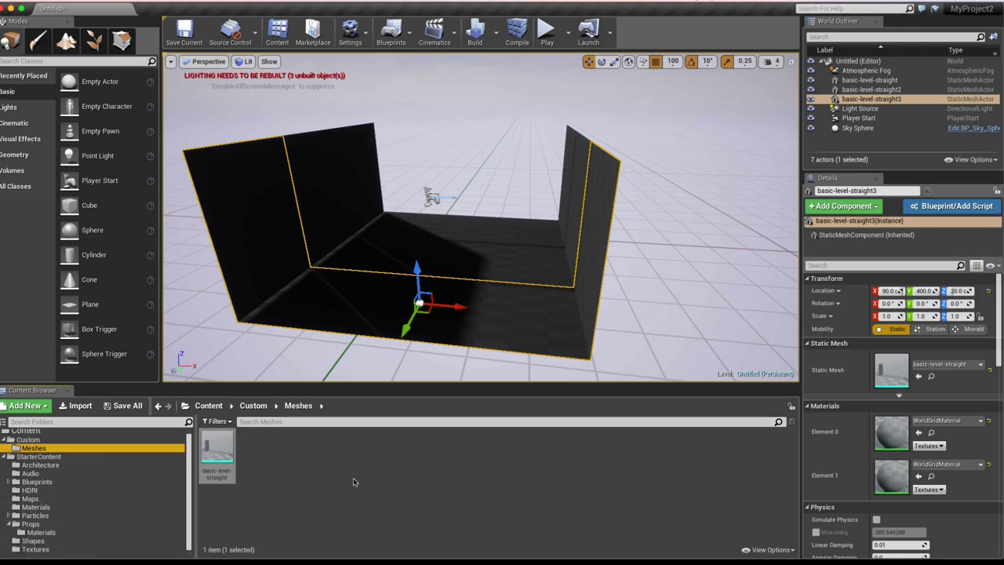
pyautogui.click(32, 524)
pyautogui.moveTo(330, 448); pyautogui.dragTo(516, 244)
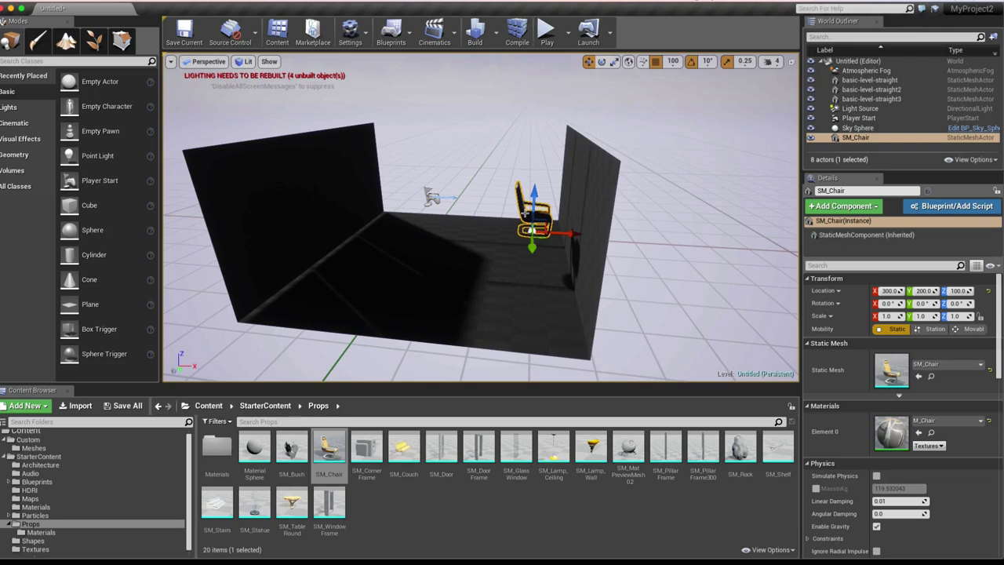
pyautogui.press('End')
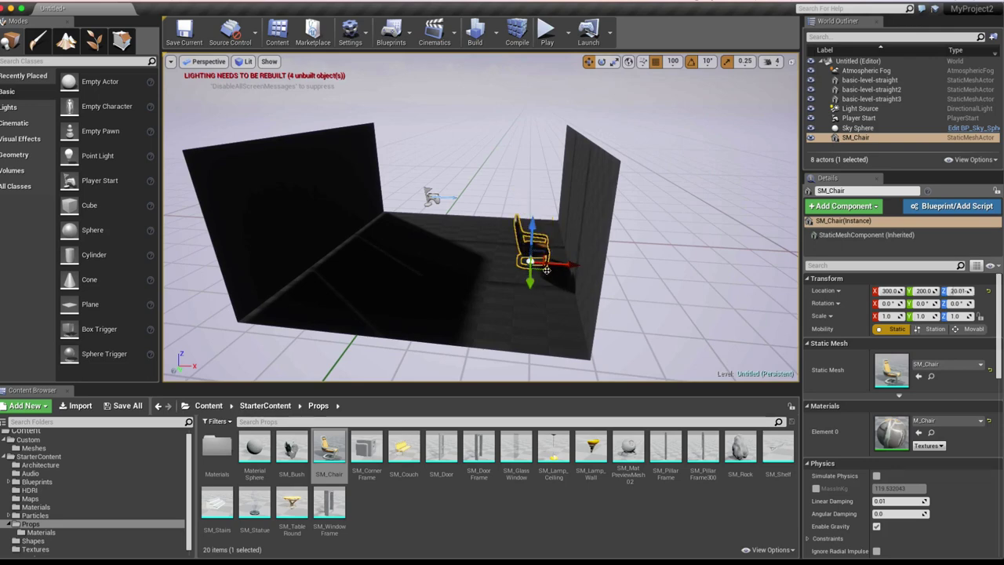
pyautogui.moveTo(553, 264); pyautogui.dragTo(398, 251)
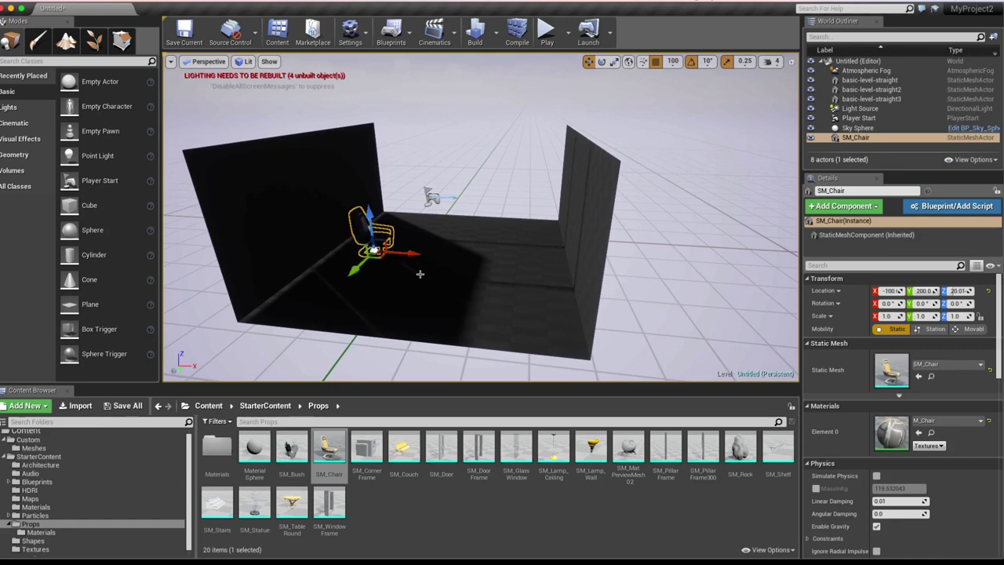
# Step: Build the level's lighting with the chair and corridor pieces in place
pyautogui.scroll(-1, 117, 491)
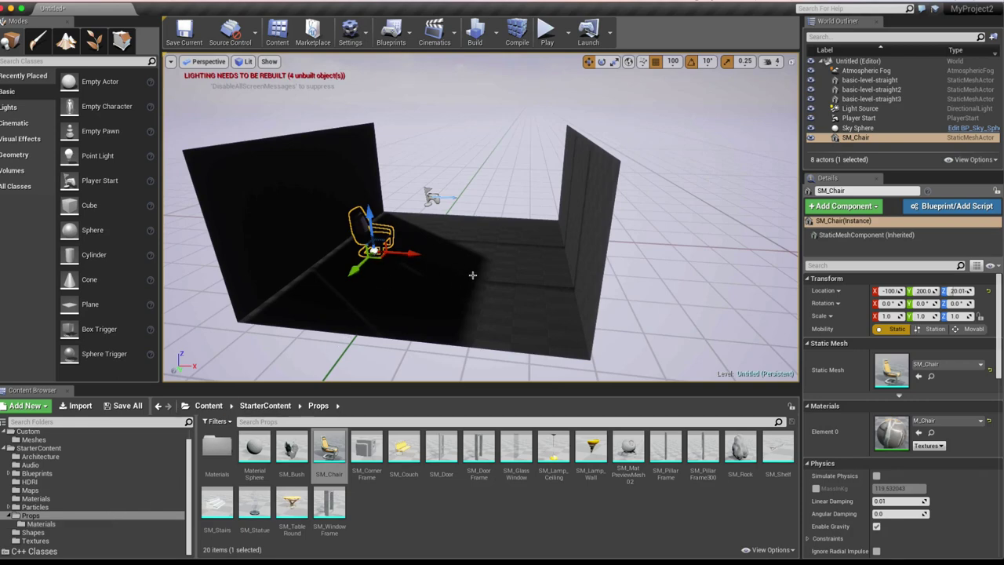
pyautogui.press('Right')
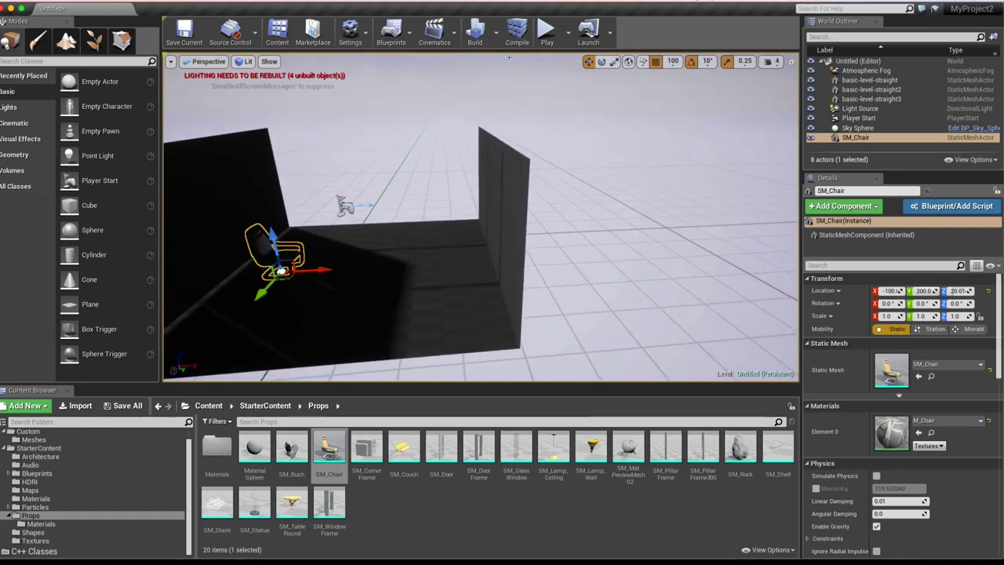
pyautogui.click(474, 32)
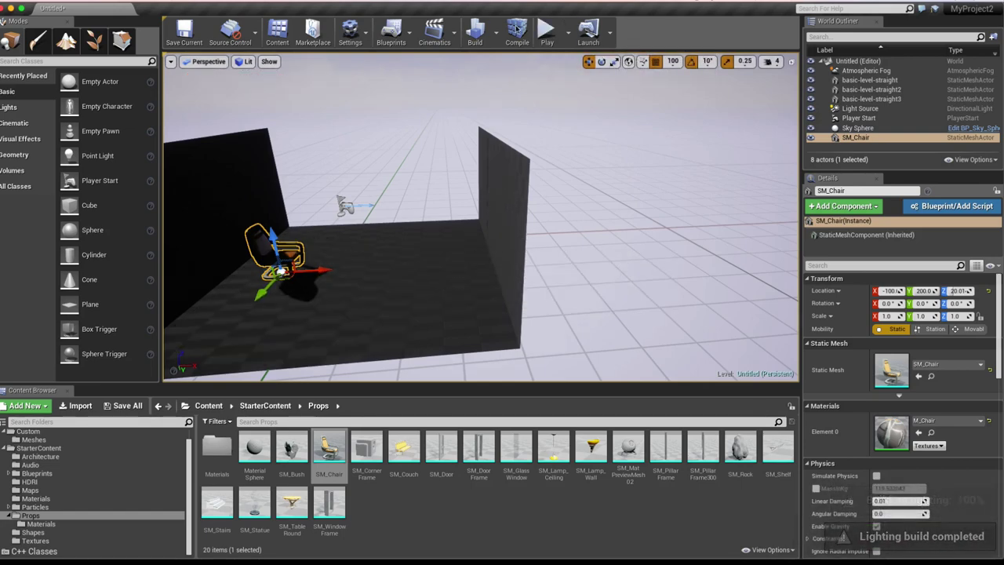
pyautogui.moveTo(439, 281); pyautogui.dragTo(451, 281, button='right')
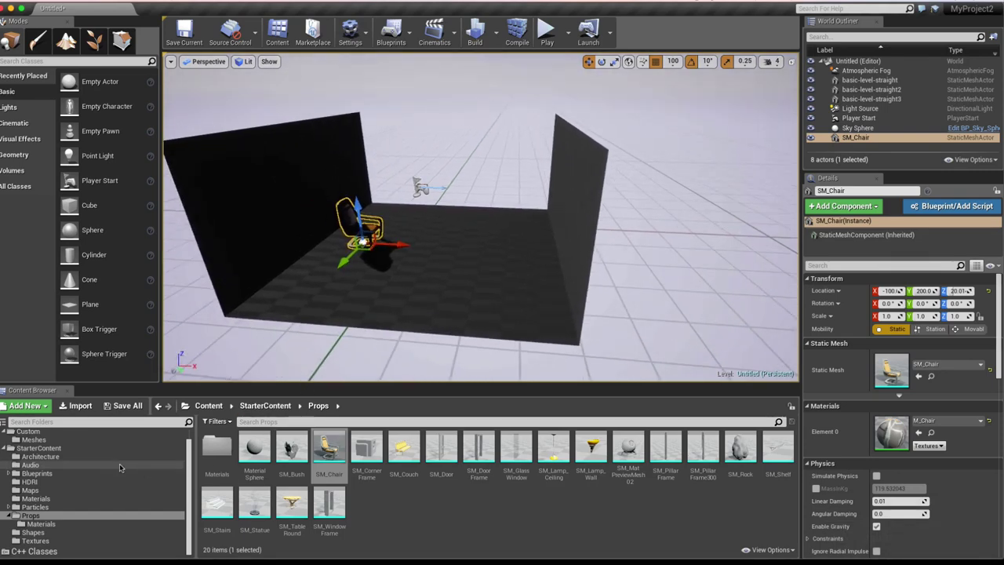
# Step: Try the StarterContent materials M_Ground_Moss and M_Metal_Gold on the front corridor piece's floor, and settle on M_Brick_Clay_New
pyautogui.click(41, 524)
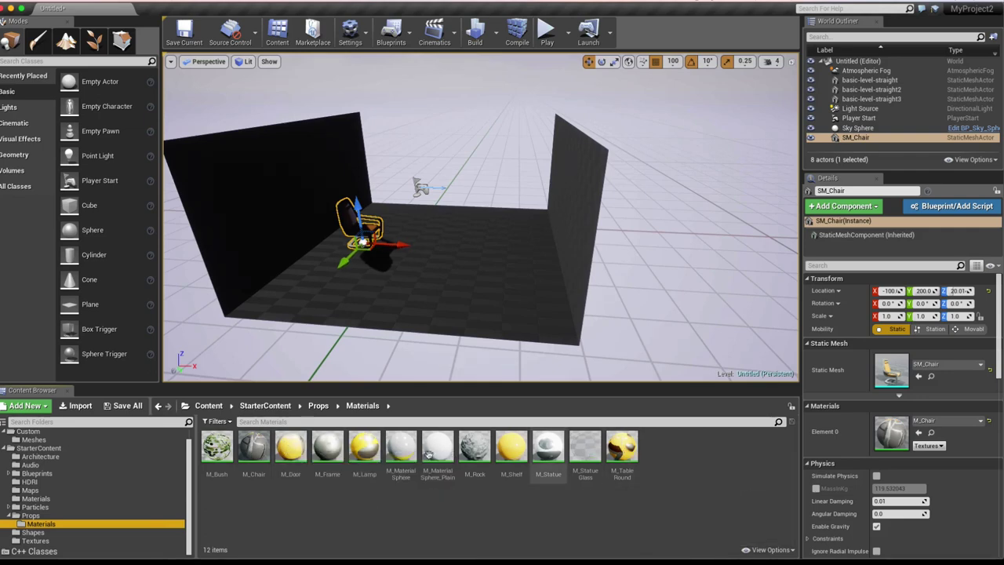
pyautogui.click(34, 499)
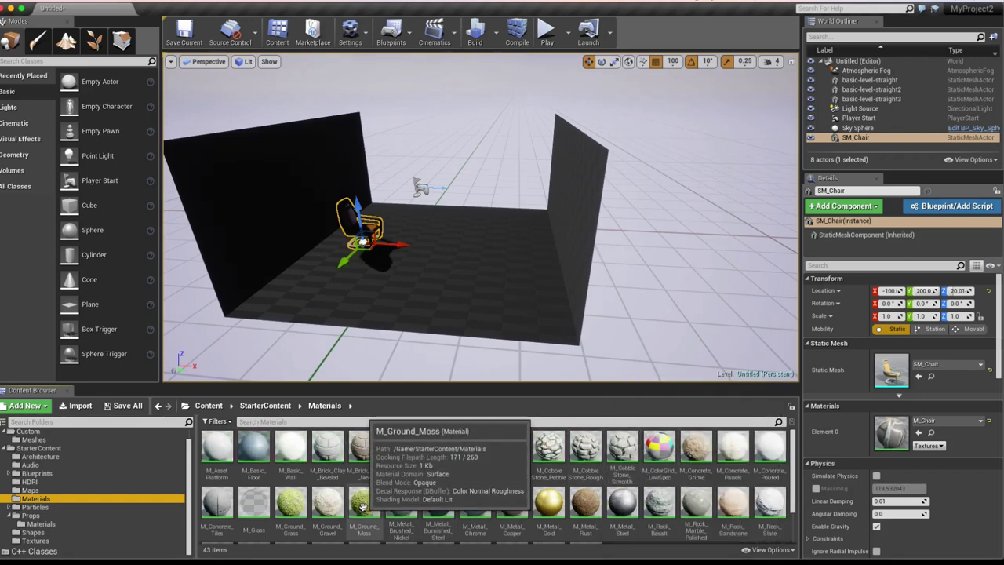
pyautogui.moveTo(363, 508); pyautogui.dragTo(430, 308)
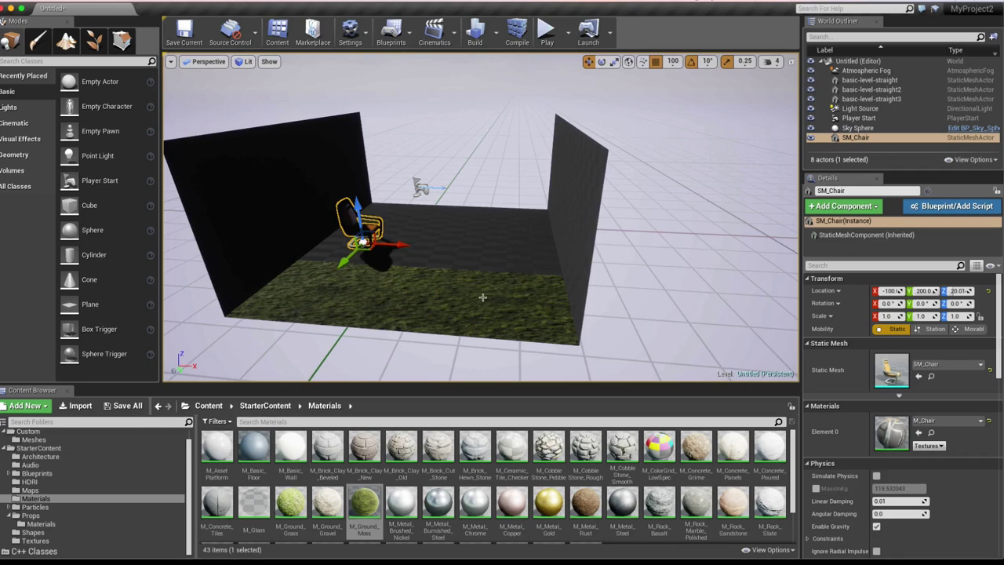
pyautogui.moveTo(548, 502); pyautogui.dragTo(465, 309)
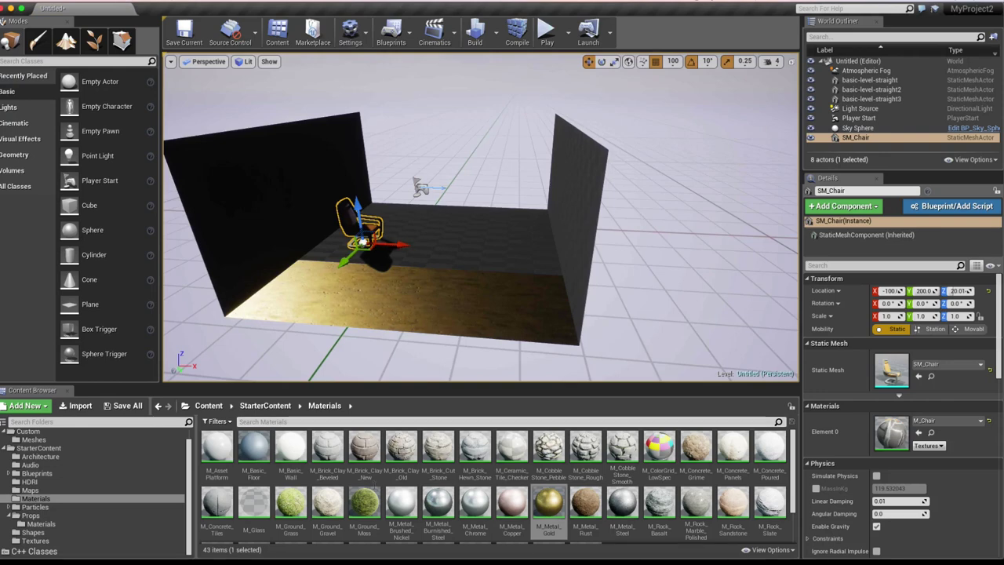
pyautogui.click(364, 447)
pyautogui.moveTo(419, 301); pyautogui.dragTo(419, 301)
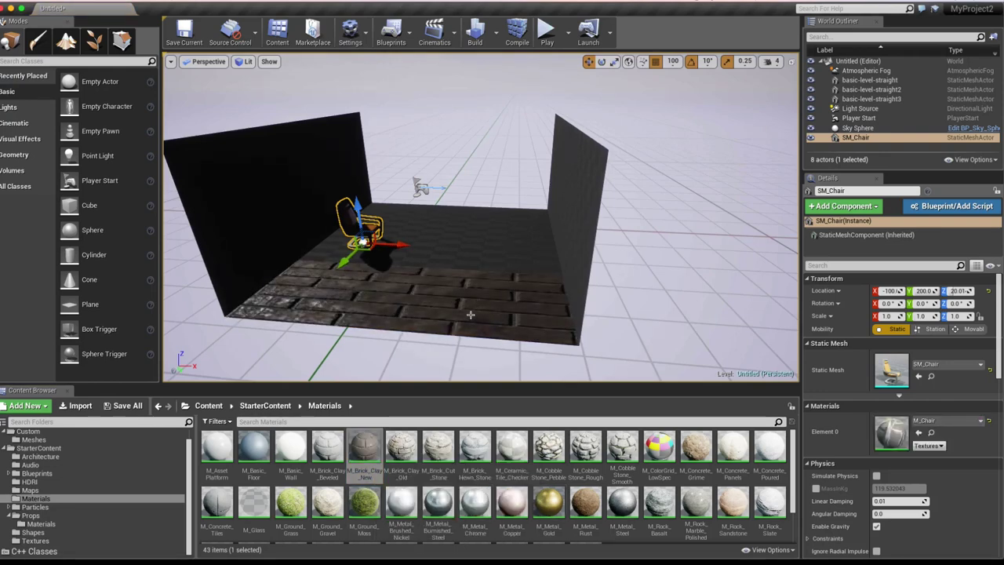
# Step: Apply the material M_CobbleStone_Rough to the front corridor piece's floor
pyautogui.moveTo(586, 447); pyautogui.dragTo(497, 313)
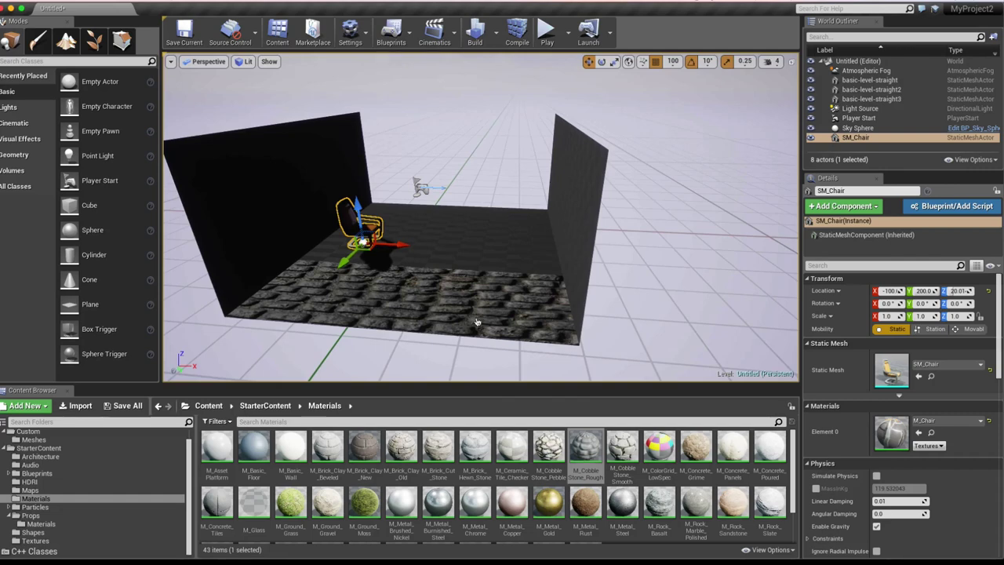
# Step: Switch to Blender, select the Hallway object, and change the screen layout to UV Editing
pyautogui.press('super+Tab')
pyautogui.moveTo(435, 316); pyautogui.dragTo(429, 334, button='middle')
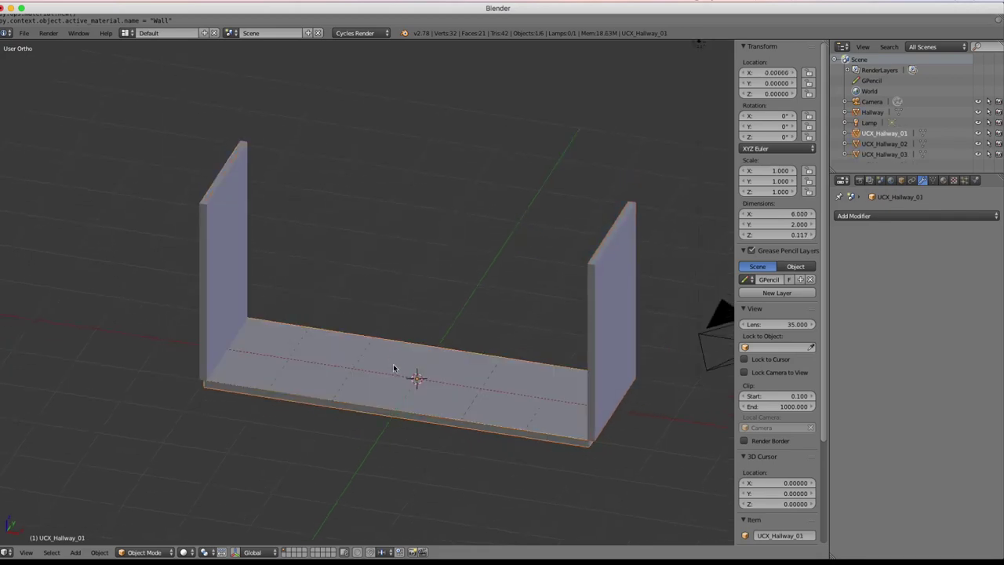
pyautogui.rightClick(397, 368)
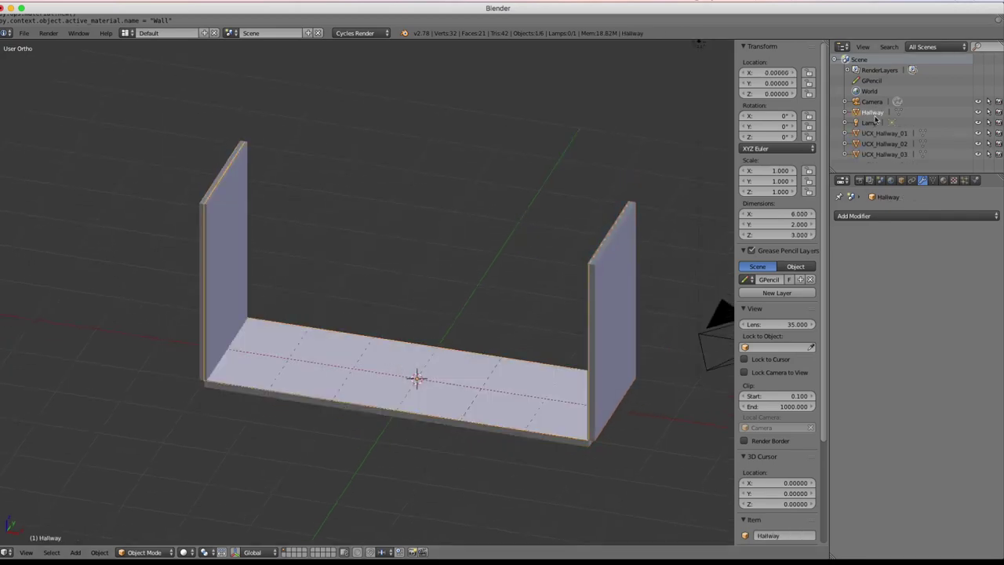
pyautogui.click(126, 33)
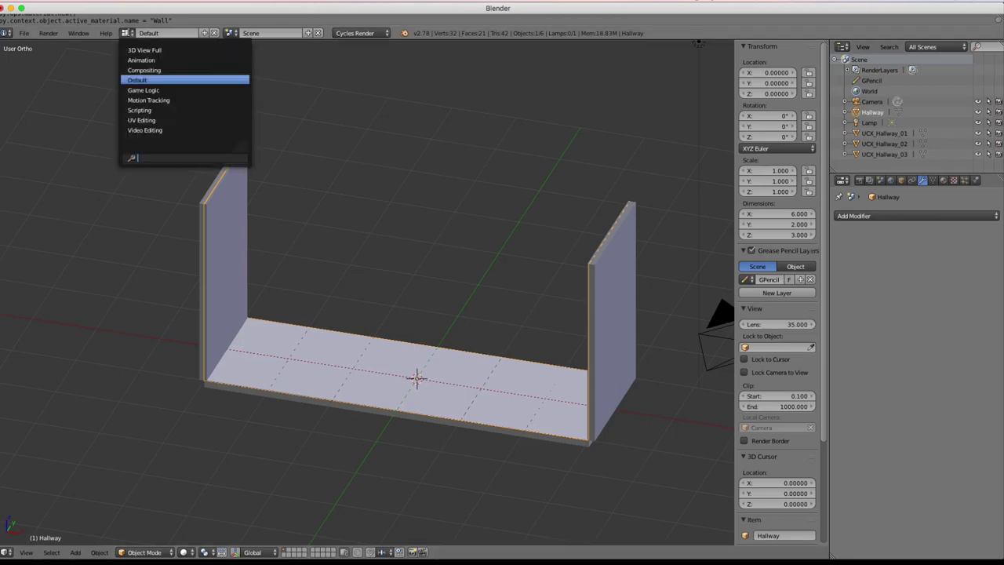
pyautogui.click(141, 120)
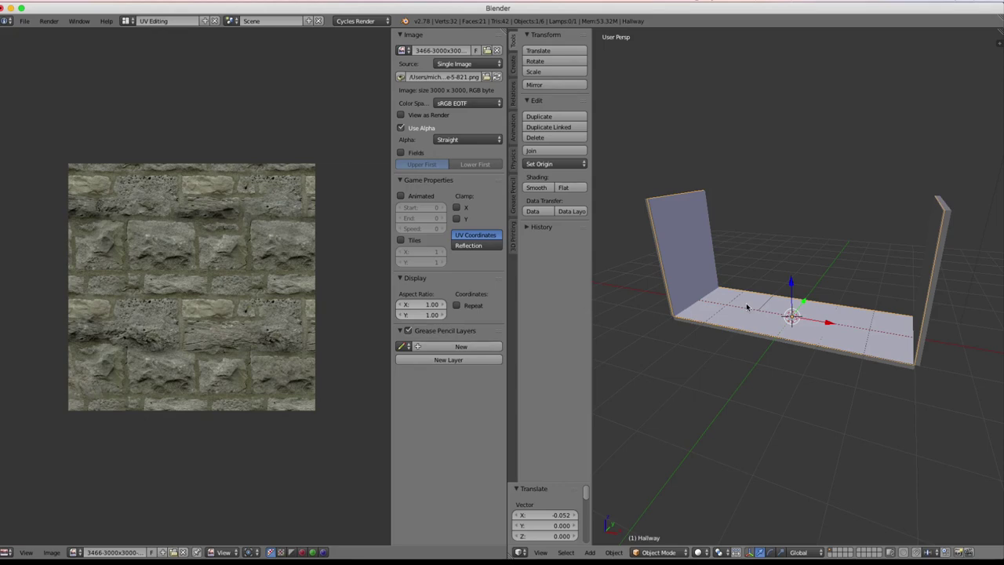
# Step: Enter edit mode on Hallway and scale the floor face's UVs by 3
pyautogui.press('Tab')
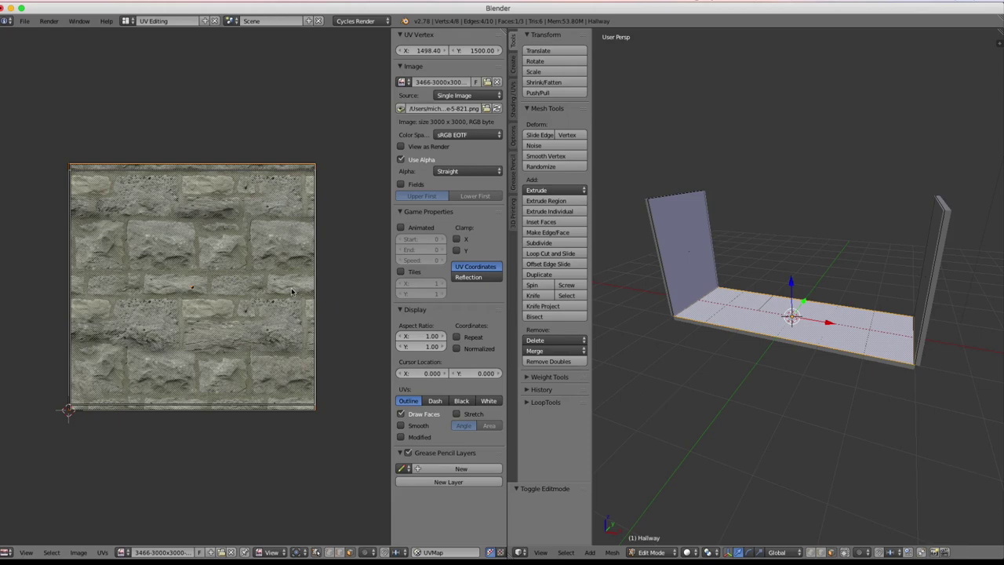
pyautogui.press('s')
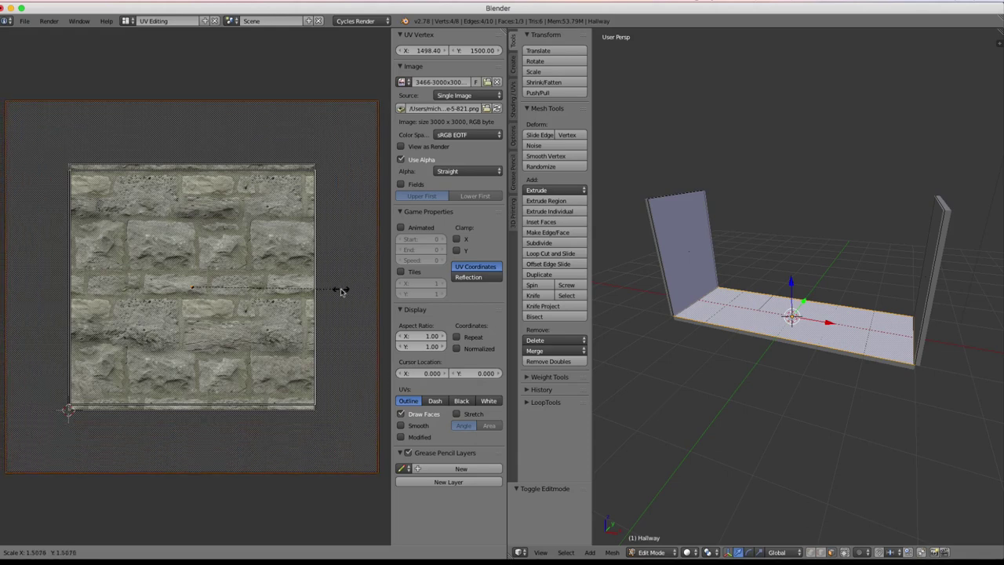
pyautogui.write('3')
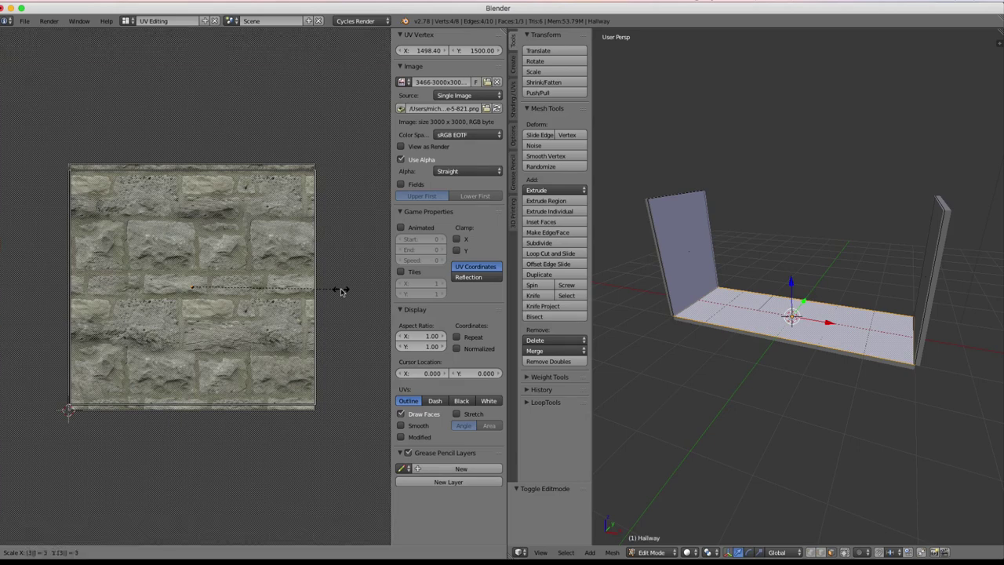
pyautogui.press('Return')
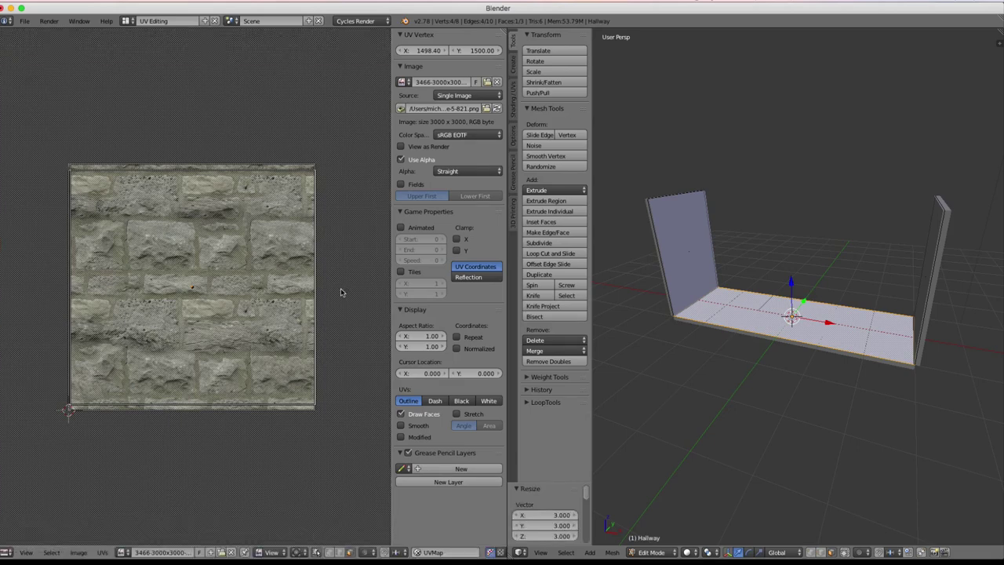
pyautogui.scroll(-3, 341, 292)
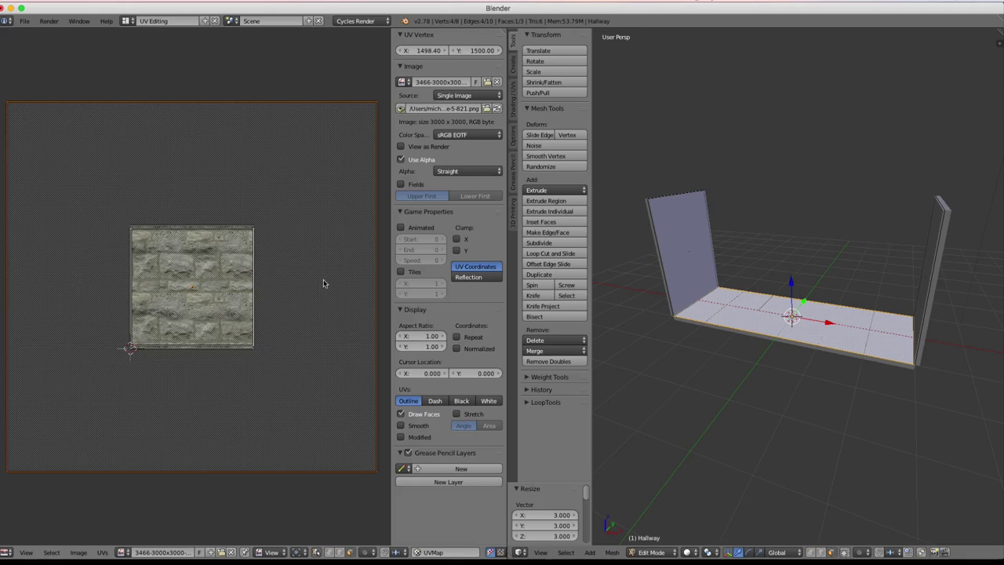
# Step: Export the selected Hallway as FBX, overwriting basic-level-straight.fbx in the _FBX folder
pyautogui.click(24, 21)
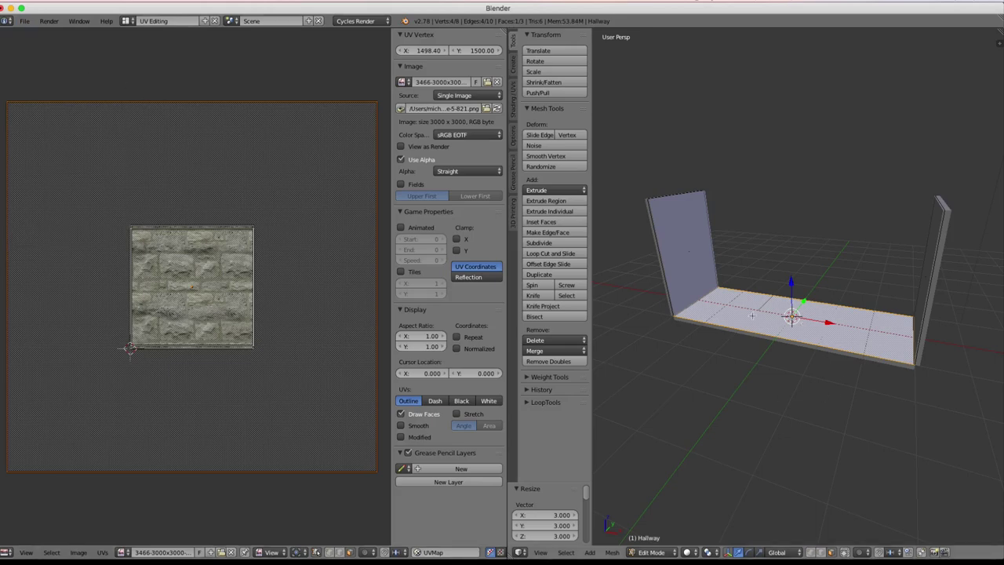
pyautogui.click(25, 21)
pyautogui.moveTo(71, 221)
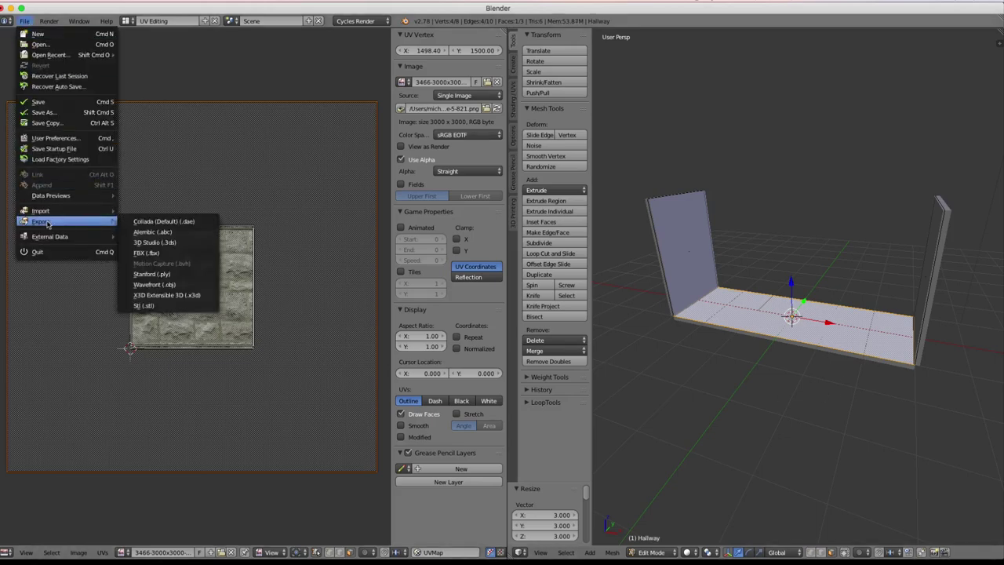
pyautogui.click(155, 253)
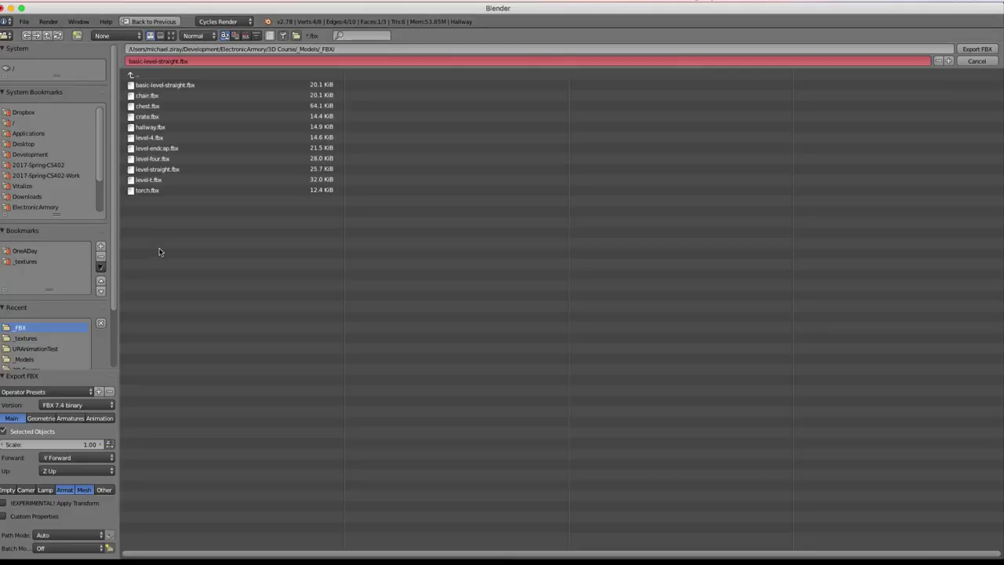
pyautogui.rightClick(62, 422)
pyautogui.click(41, 418)
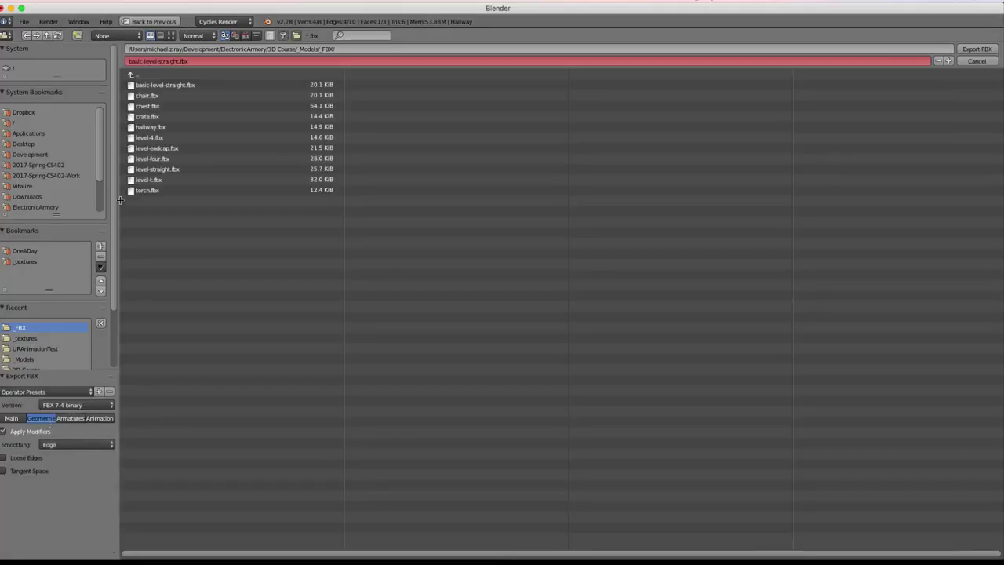
pyautogui.click(187, 85)
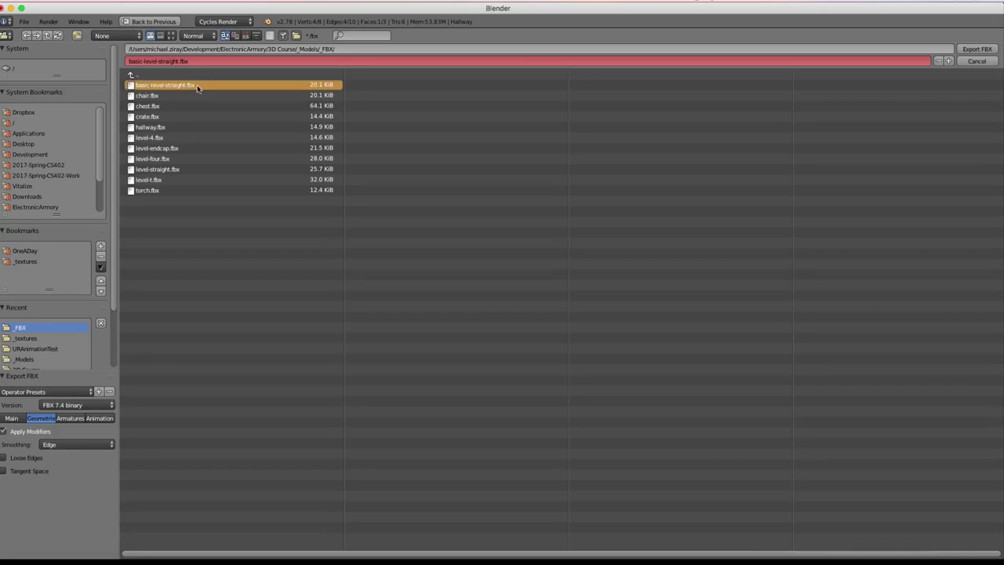
pyautogui.click(966, 50)
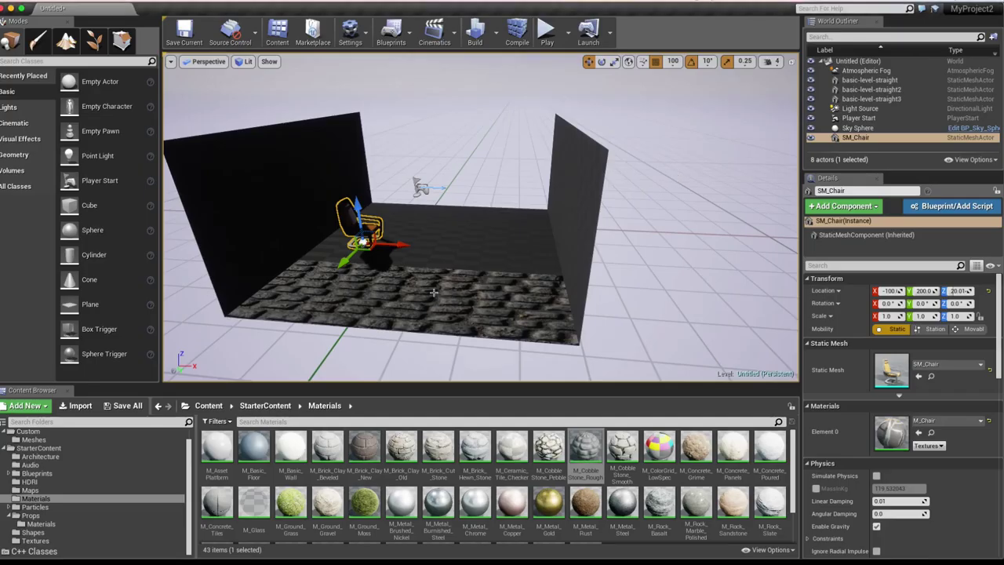
# Step: In Unreal Engine, import the updated basic-level-straight FBX into Custom/Meshes over the existing mesh, without importing materials or textures
pyautogui.click(33, 439)
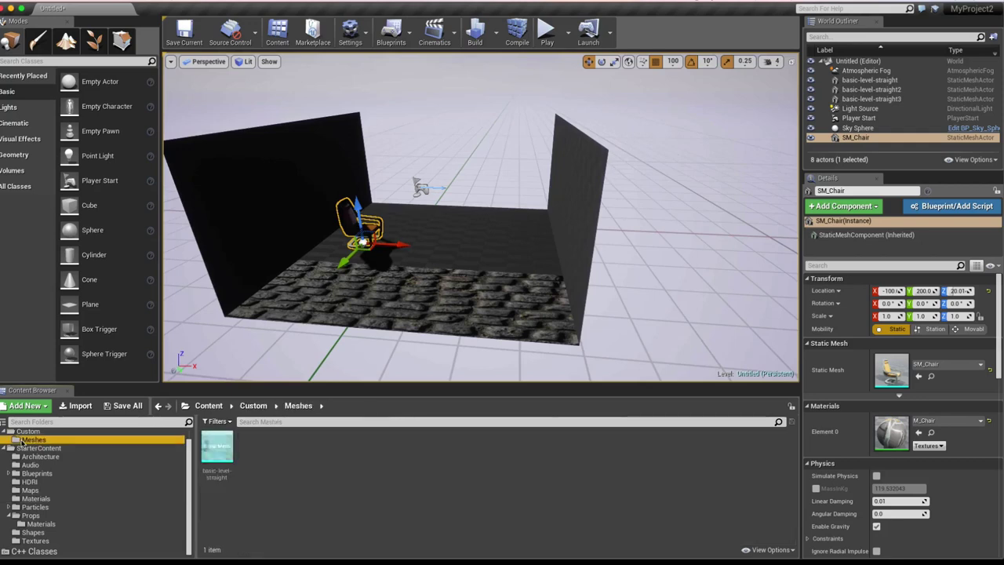
pyautogui.click(76, 405)
pyautogui.click(698, 387)
pyautogui.click(573, 323)
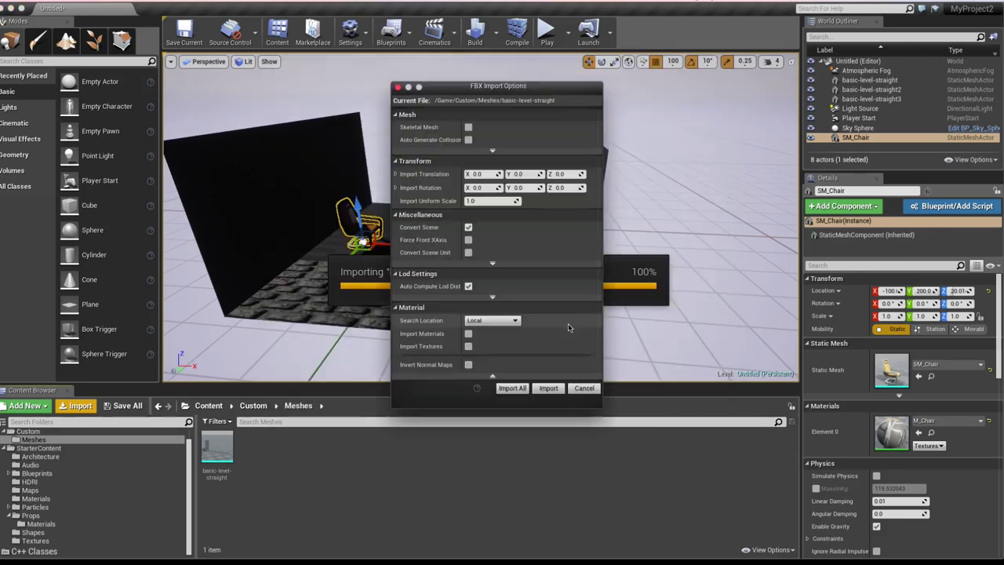
pyautogui.click(511, 389)
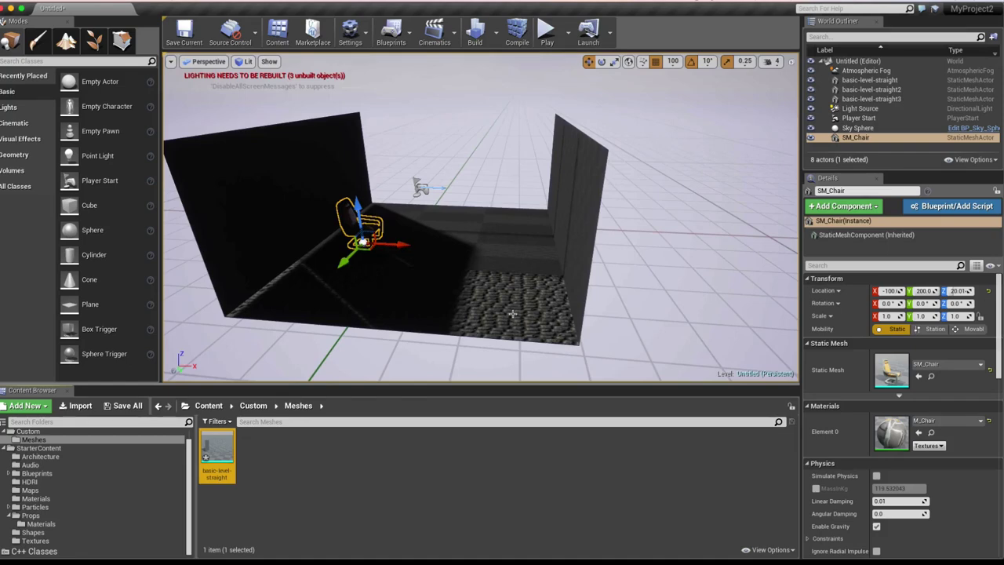
pyautogui.moveTo(514, 321); pyautogui.dragTo(509, 291)
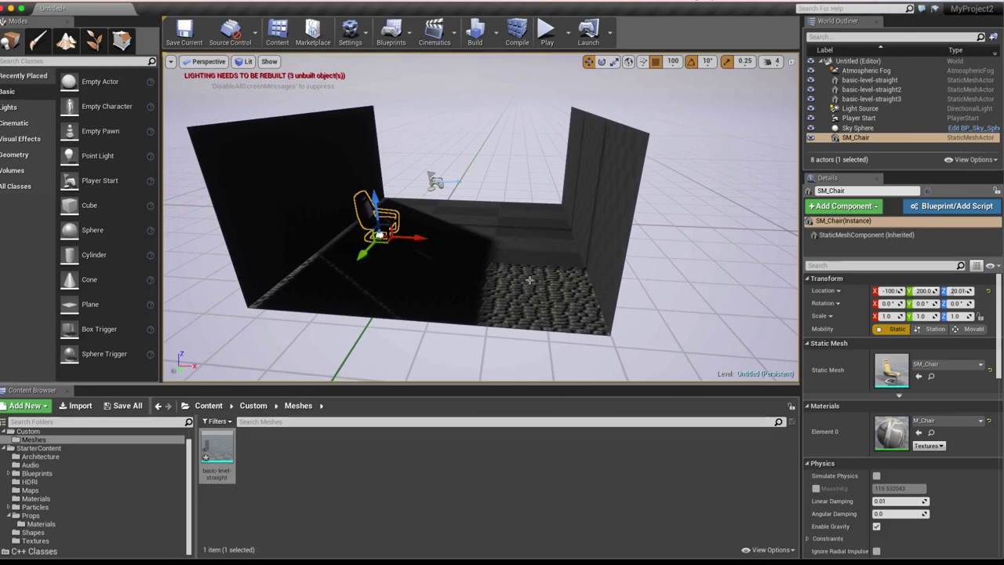
# Step: Open the basic-level-straight mesh and assign M_Brick_Clay_Beveled to its Wall material slot
pyautogui.doubleClick(216, 451)
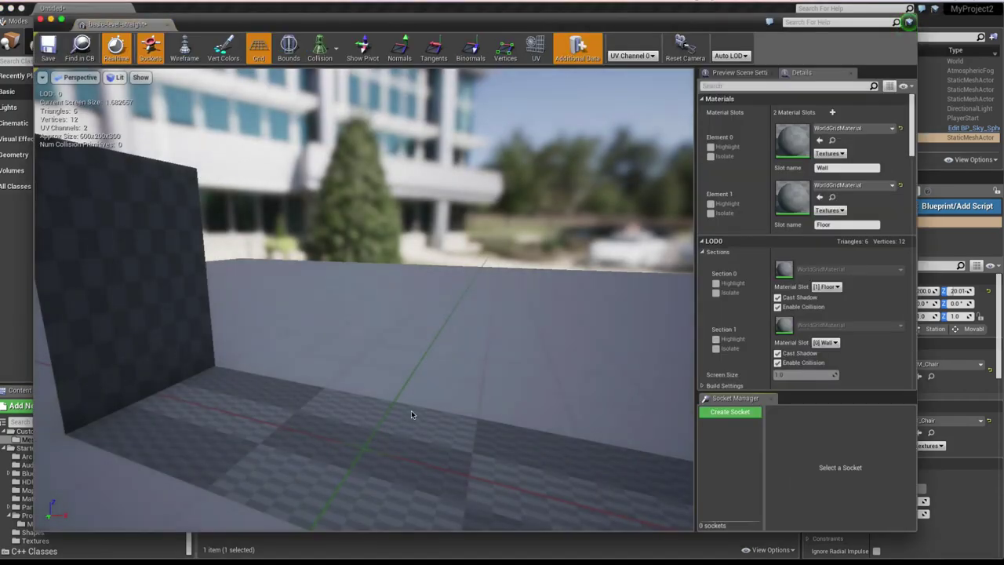
pyautogui.moveTo(410, 414)
pyautogui.mouseDown()
pyautogui.moveTo(423, 479)
pyautogui.moveTo(549, 471)
pyautogui.moveTo(407, 403)
pyautogui.mouseUp()
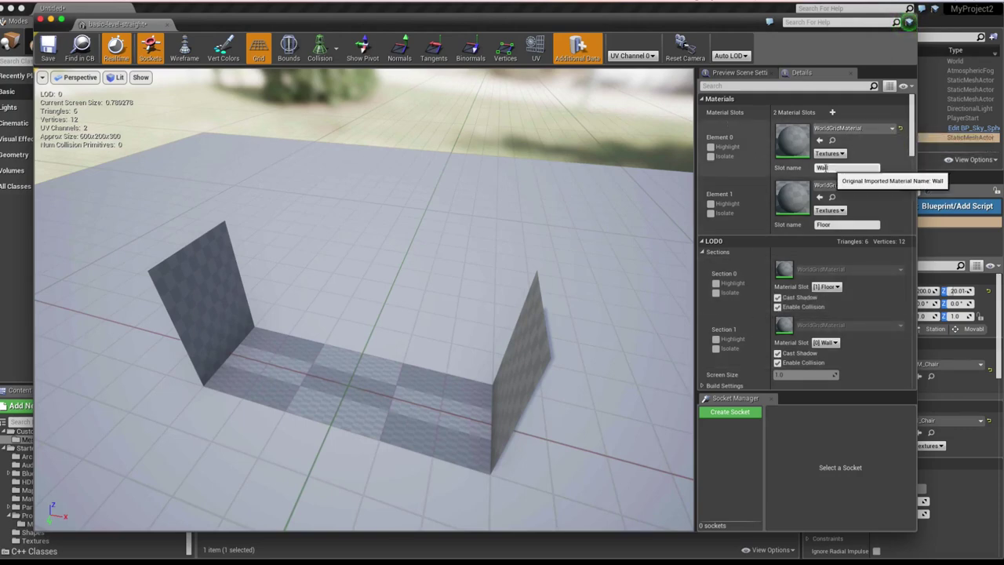
pyautogui.click(844, 225)
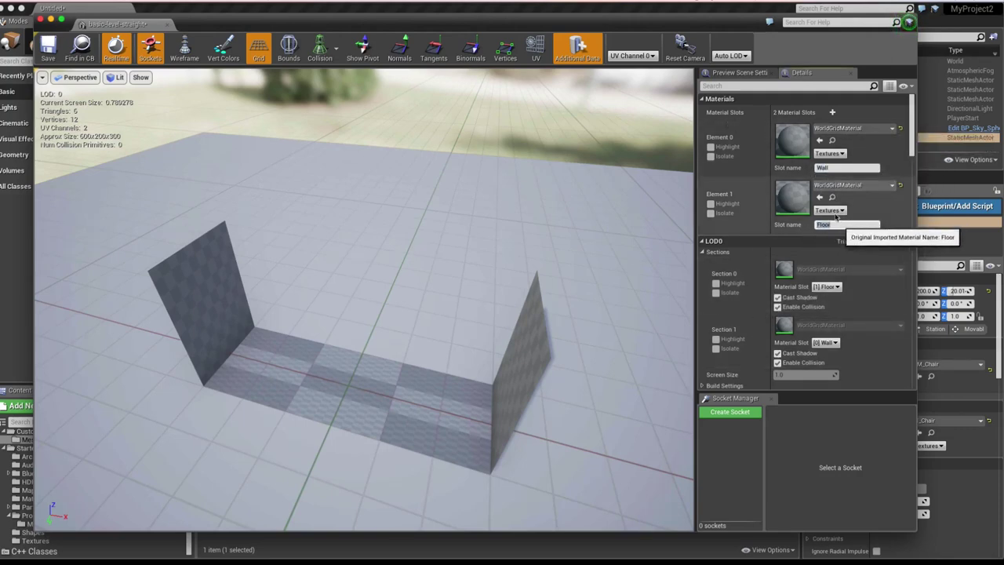
pyautogui.click(893, 129)
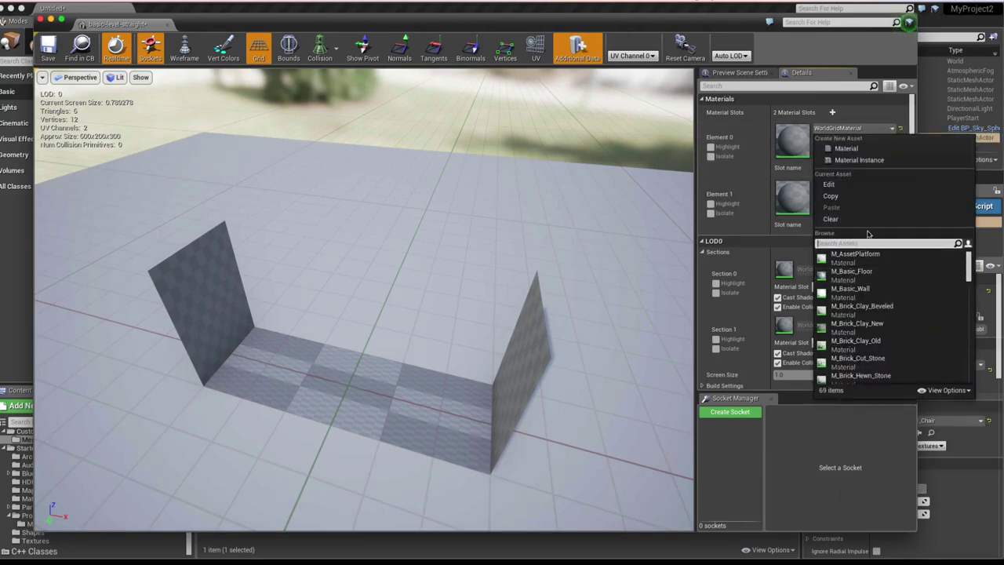
pyautogui.write('brick')
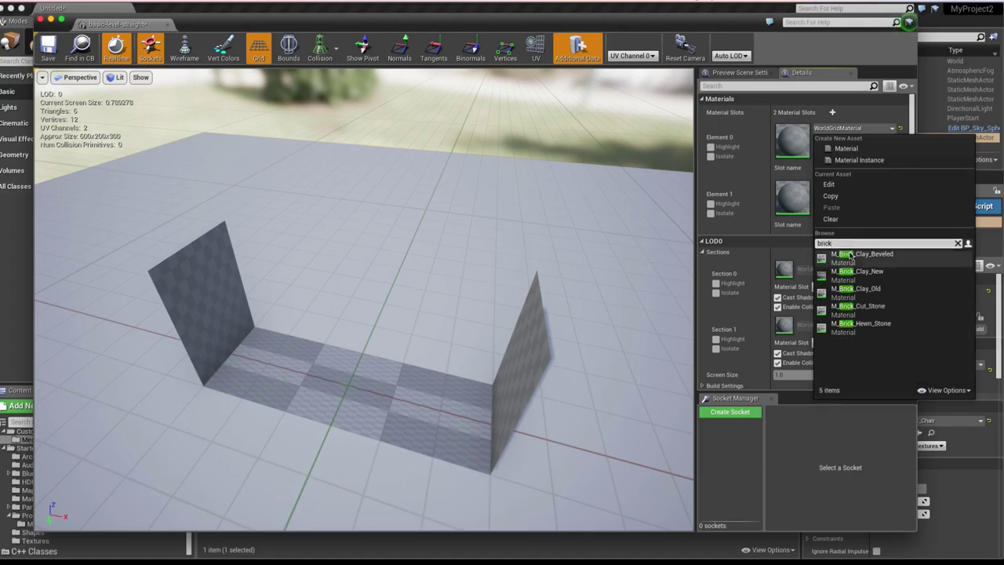
pyautogui.click(848, 255)
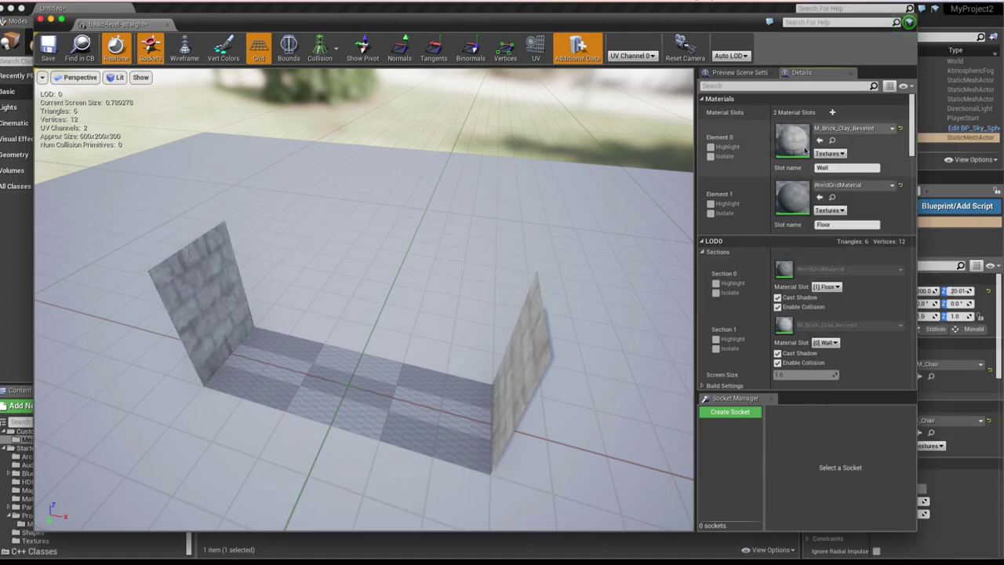
# Step: Assign M_Brick_Clay_New to the mesh's Floor material slot and close the mesh editor
pyautogui.click(855, 187)
pyautogui.write('brick')
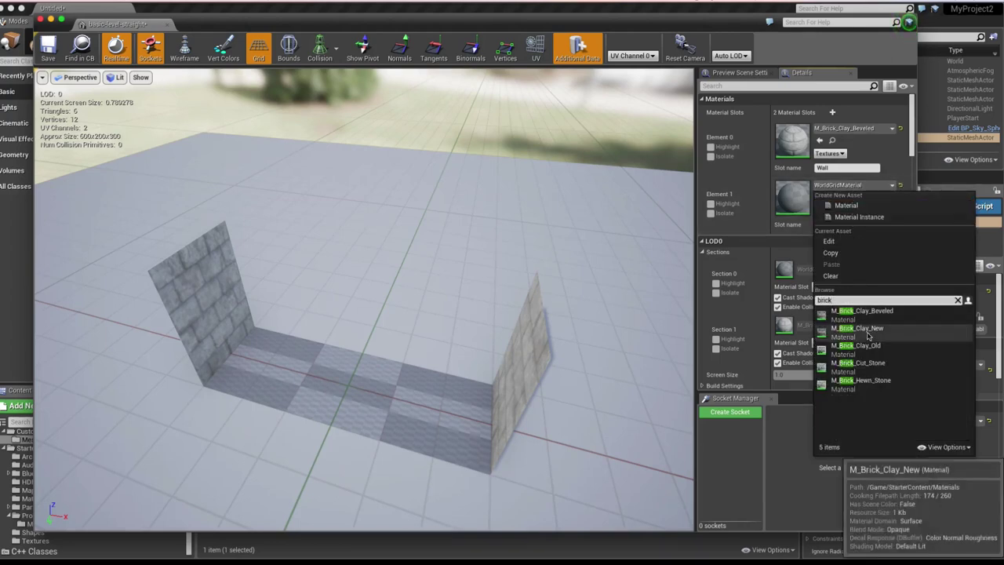
pyautogui.click(863, 329)
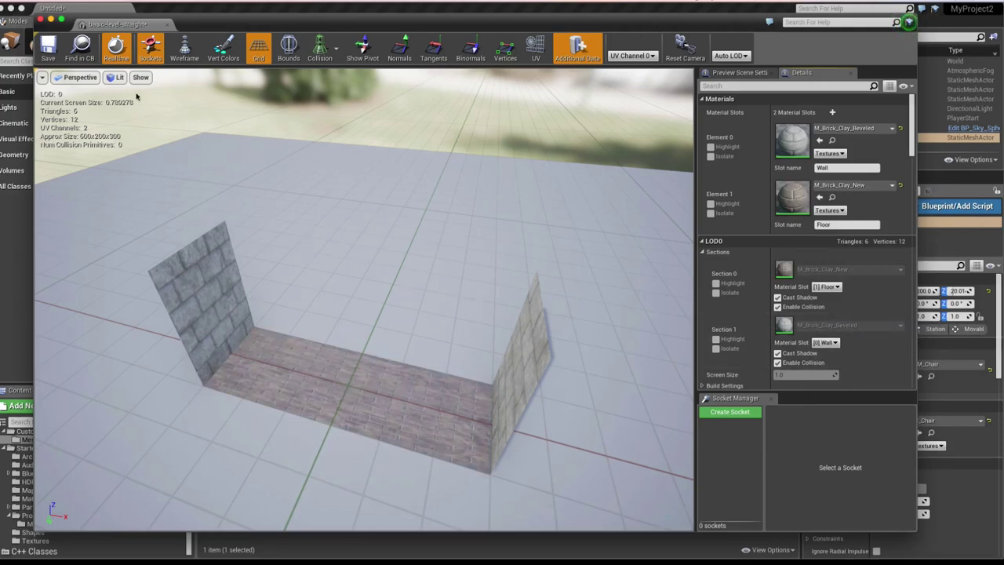
pyautogui.click(161, 25)
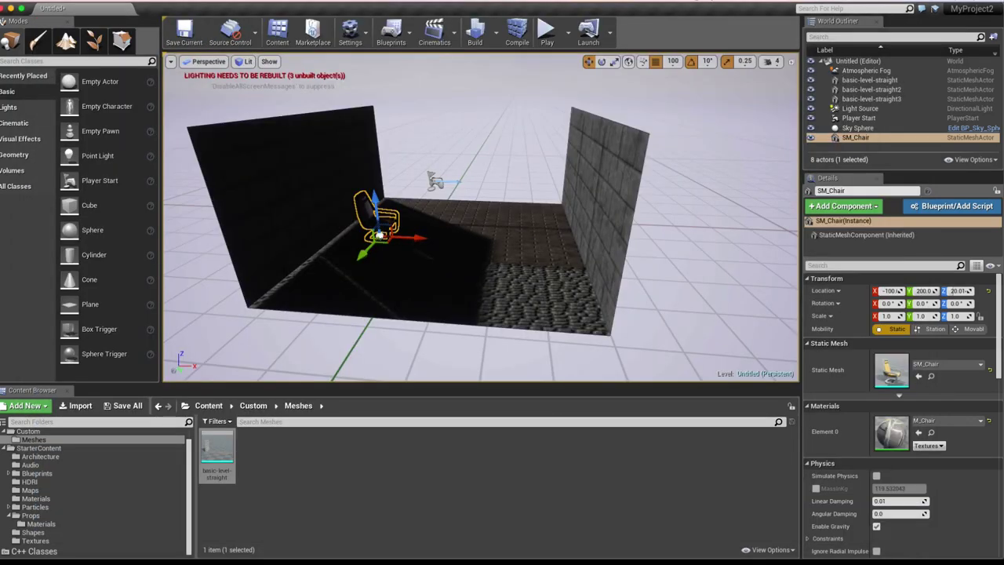
# Step: Select the front corridor piece basic-level-straight3 and set its Element 1 floor material to M_Brick_Clay_New
pyautogui.moveTo(537, 233); pyautogui.dragTo(499, 247, button='middle')
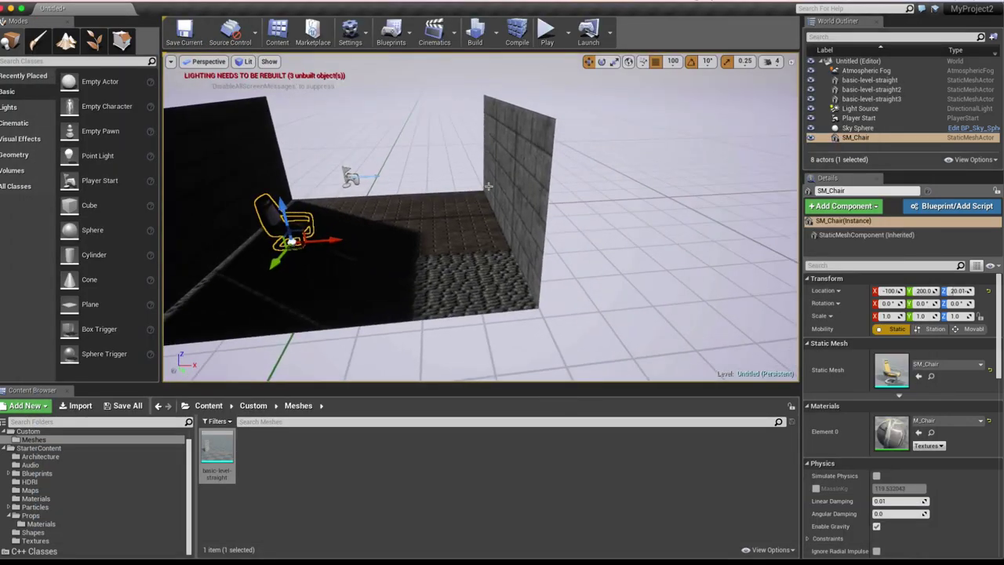
pyautogui.click(458, 289)
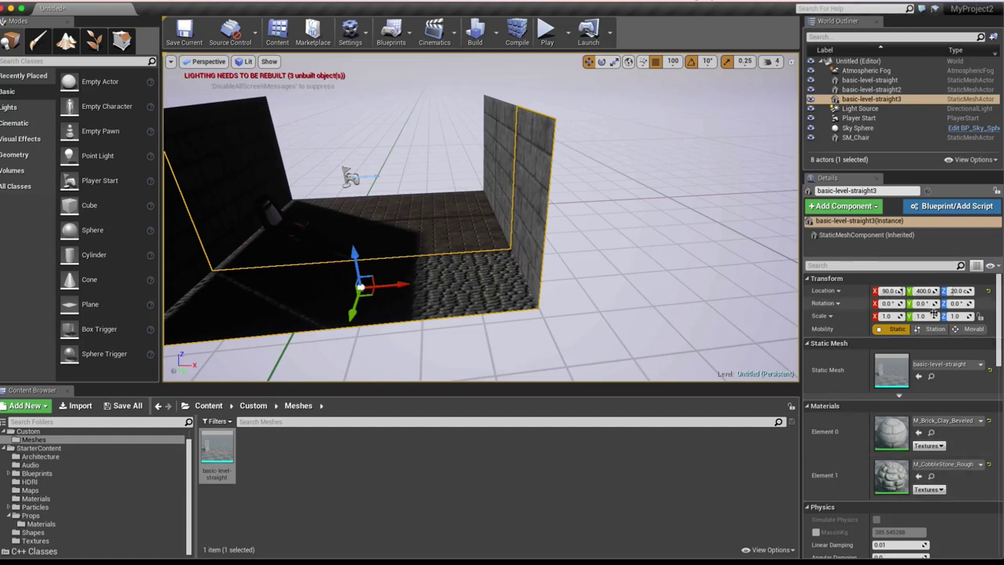
pyautogui.scroll(-2, 927, 438)
pyautogui.click(953, 421)
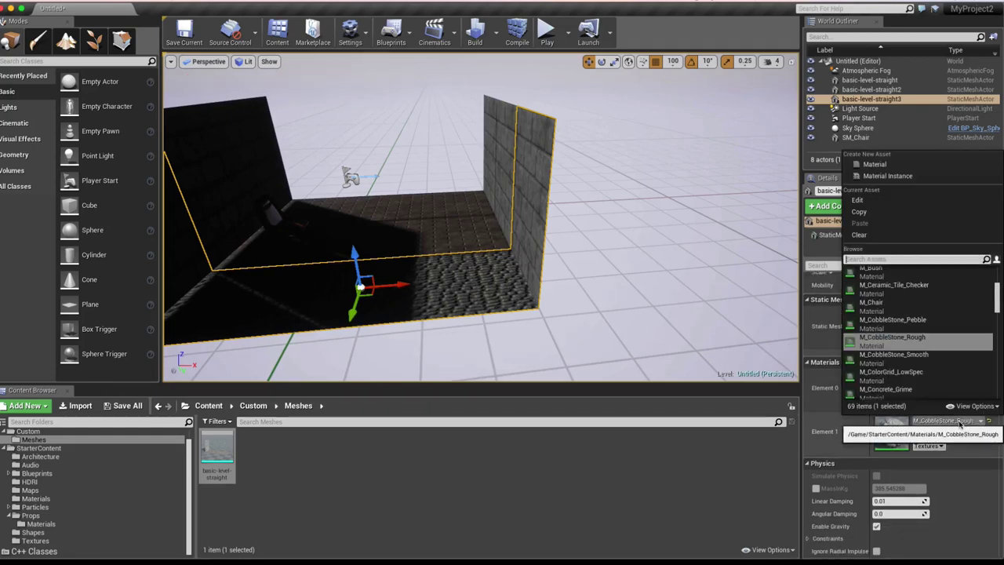
pyautogui.write('brick')
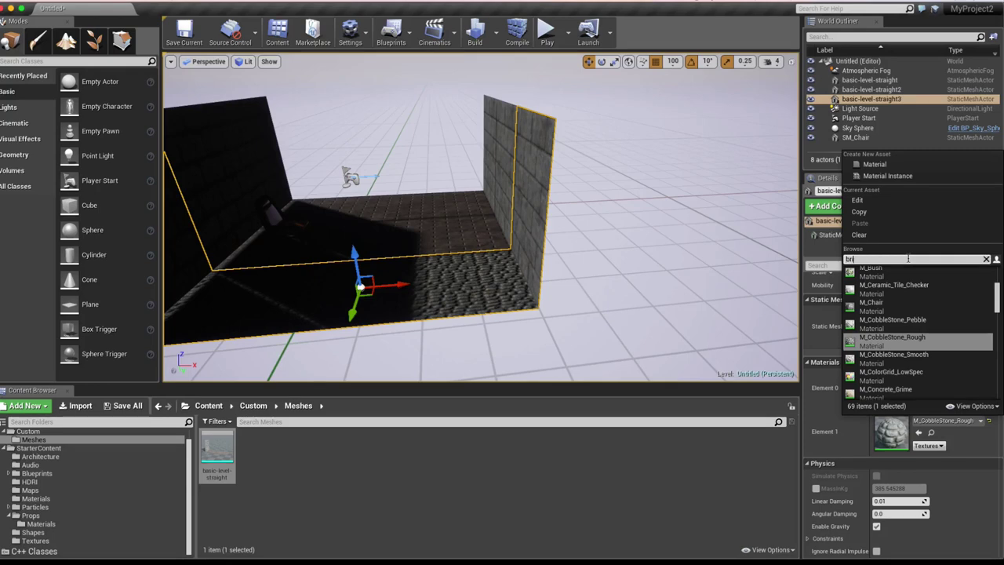
pyautogui.click(899, 291)
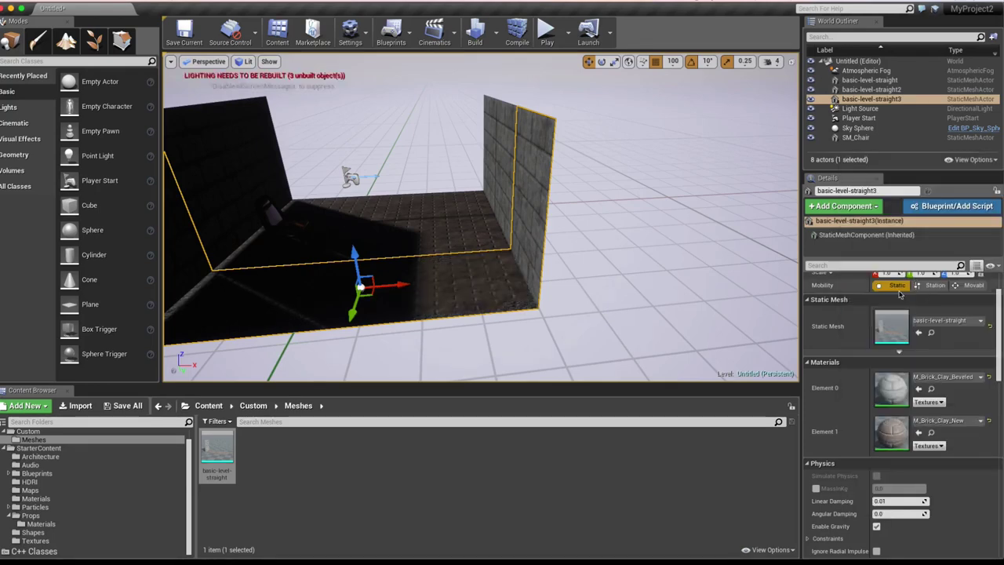
pyautogui.moveTo(437, 235); pyautogui.dragTo(591, 184, button='right')
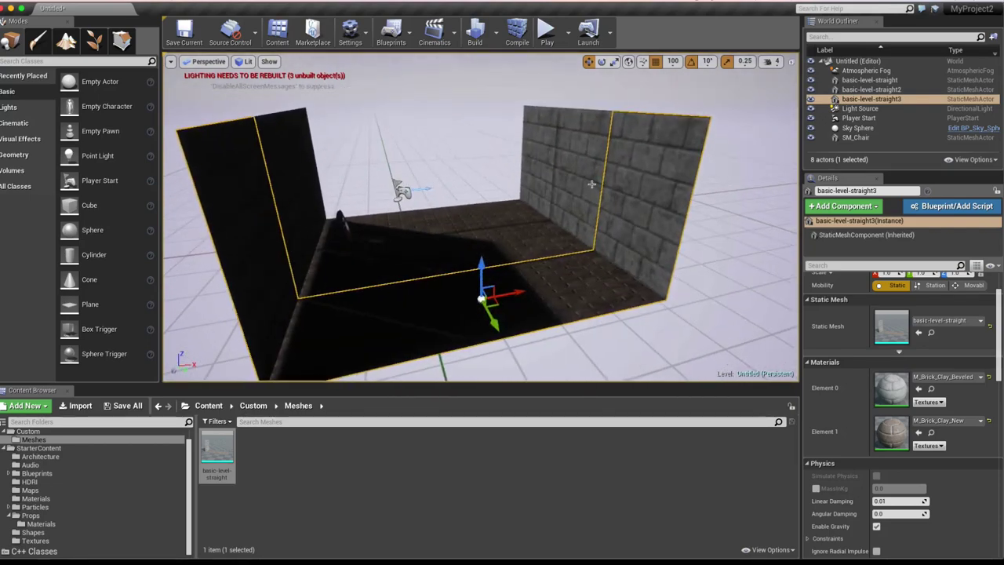
# Step: Deselect the front corridor piece and build only the level's lighting
pyautogui.click(712, 229)
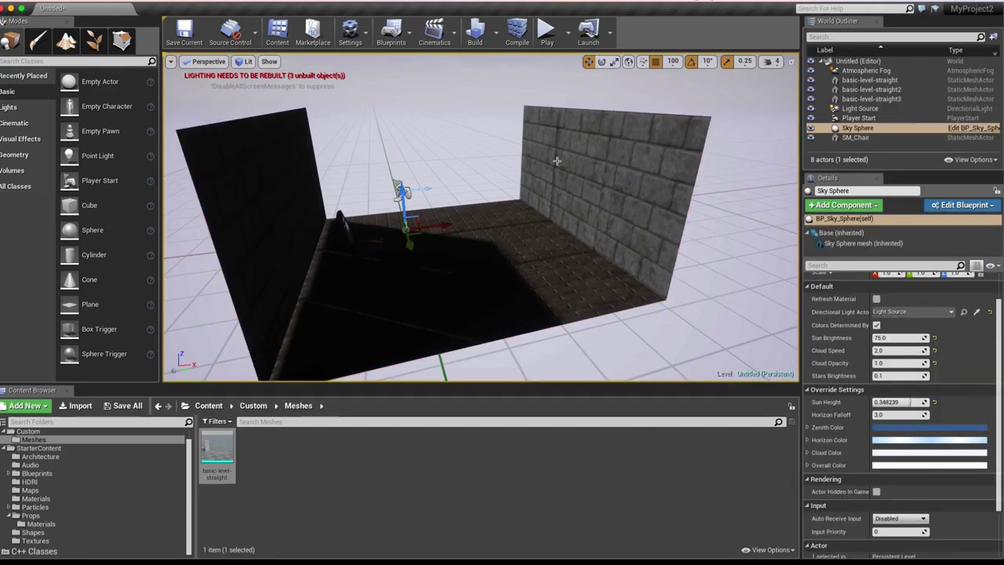
pyautogui.click(493, 34)
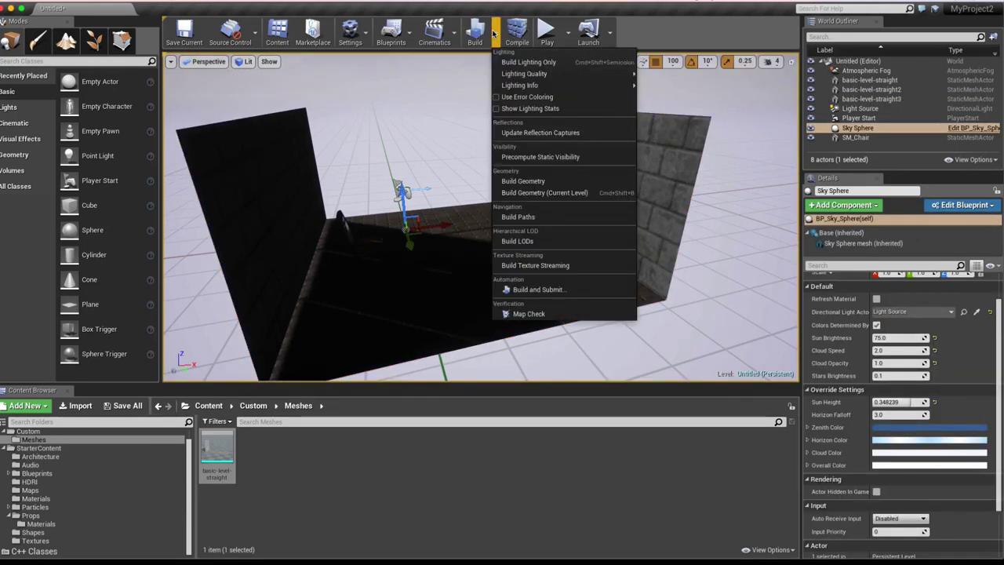
pyautogui.click(519, 63)
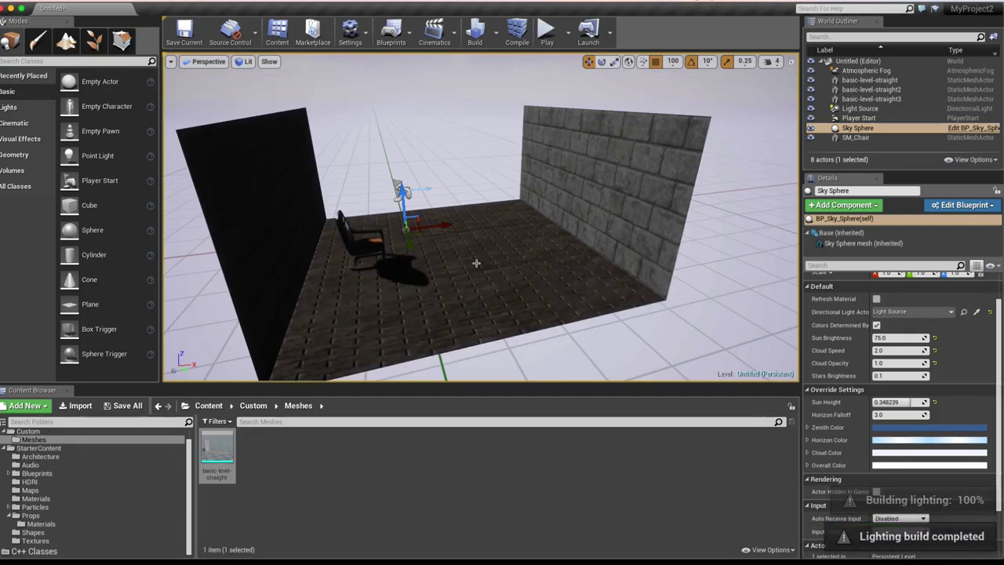
# Step: Rotate the directional Light Source above the corridor so its light shines steeply down onto the floor and the front of the chair
pyautogui.moveTo(552, 220); pyautogui.dragTo(620, 212, button='middle')
pyautogui.moveTo(440, 283); pyautogui.dragTo(547, 56)
pyautogui.moveTo(497, 249); pyautogui.dragTo(497, 196, button='right')
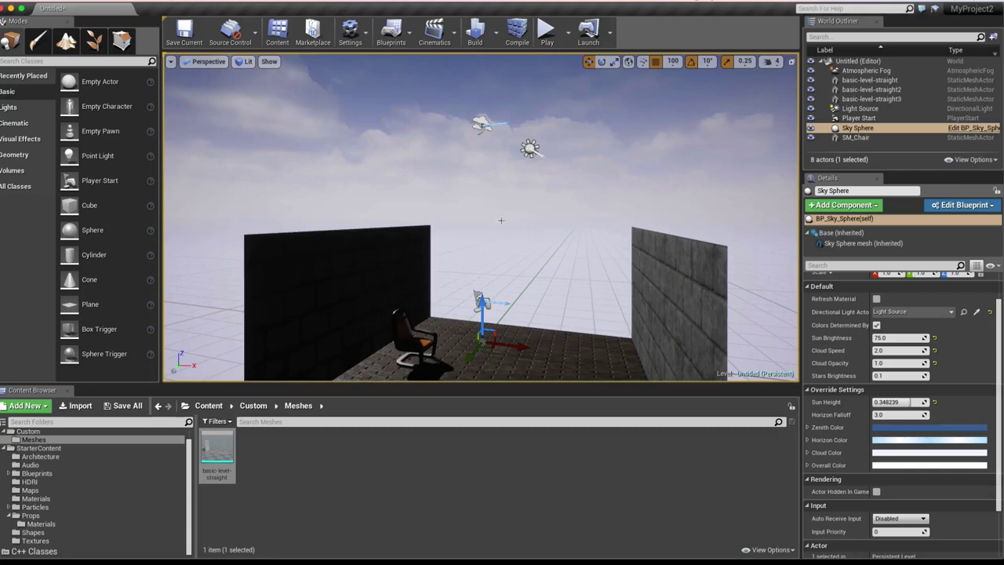
pyautogui.click(530, 148)
pyautogui.press('e')
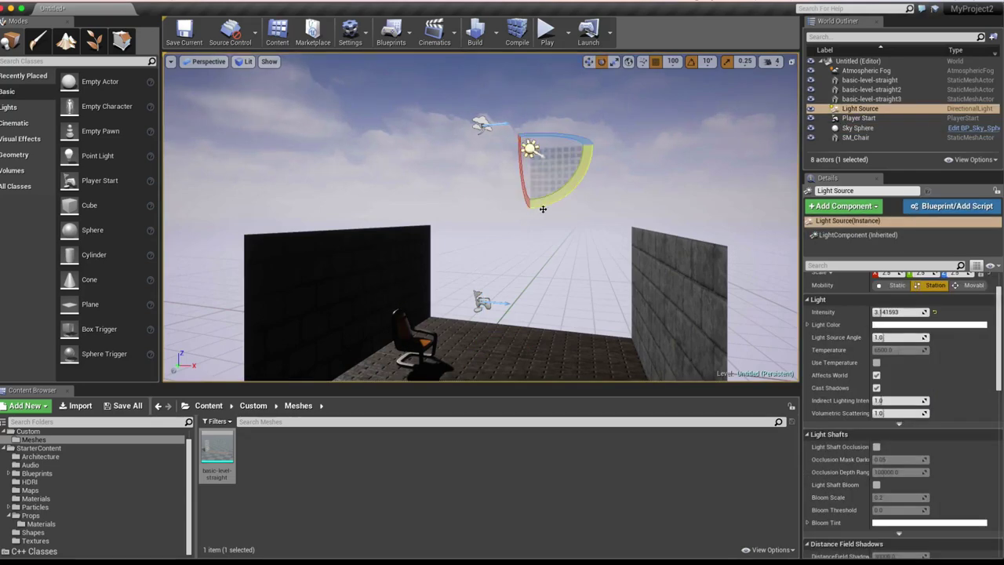
pyautogui.moveTo(555, 198); pyautogui.dragTo(571, 220)
pyautogui.moveTo(572, 221)
pyautogui.mouseDown(button='right')
pyautogui.moveTo(571, 299)
pyautogui.moveTo(571, 221)
pyautogui.mouseUp(button='right')
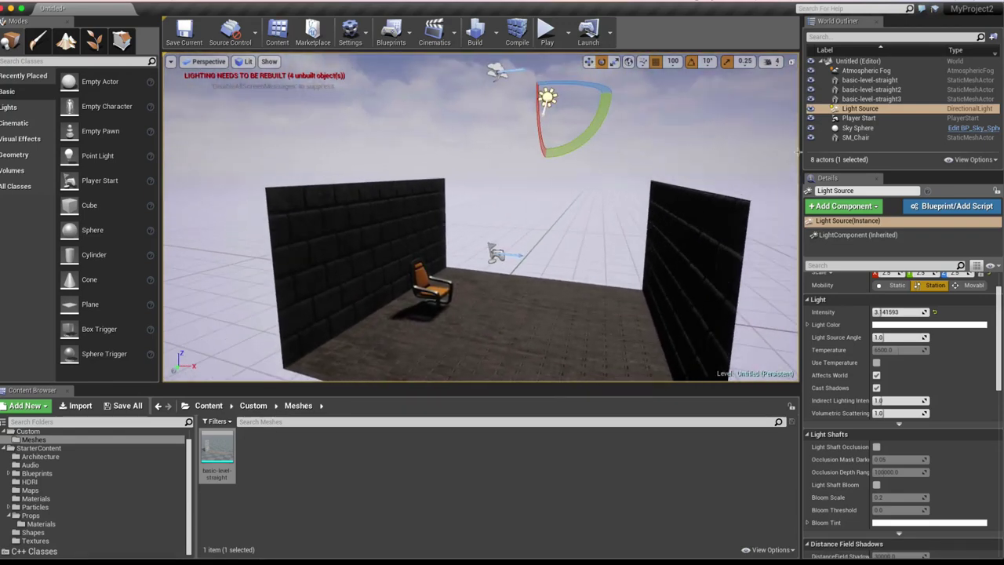